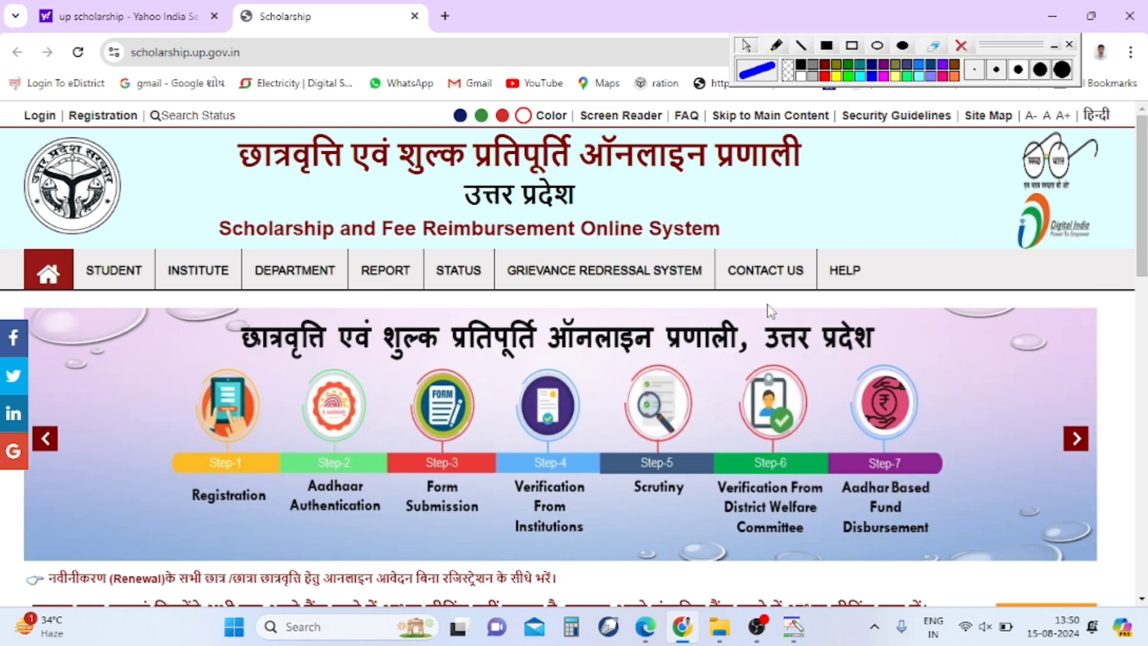
Search Yahoo for 'up scholarship' in a new tab and open the scholarship.up.gov.in result.
left_click(445, 16)
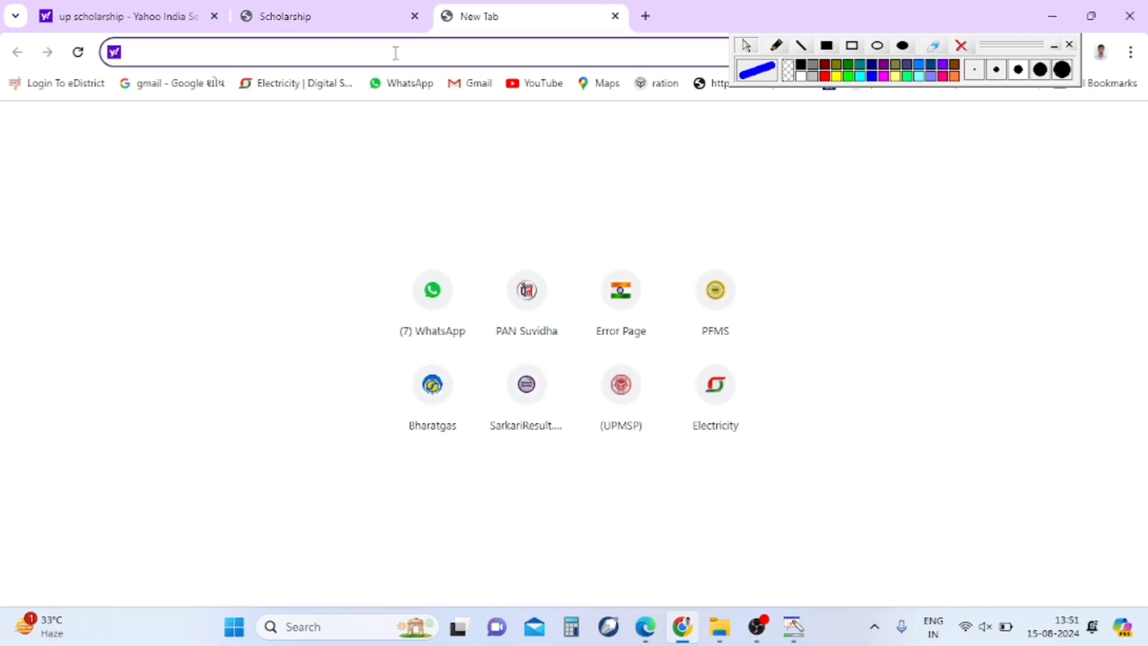
type("up ")
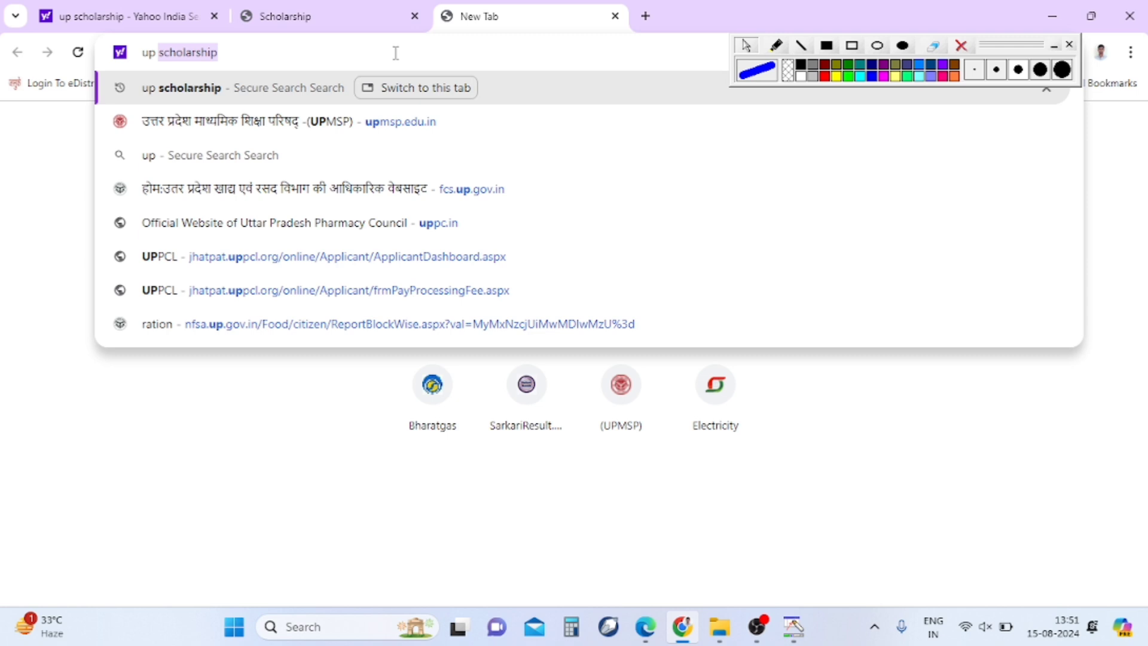
type("sch")
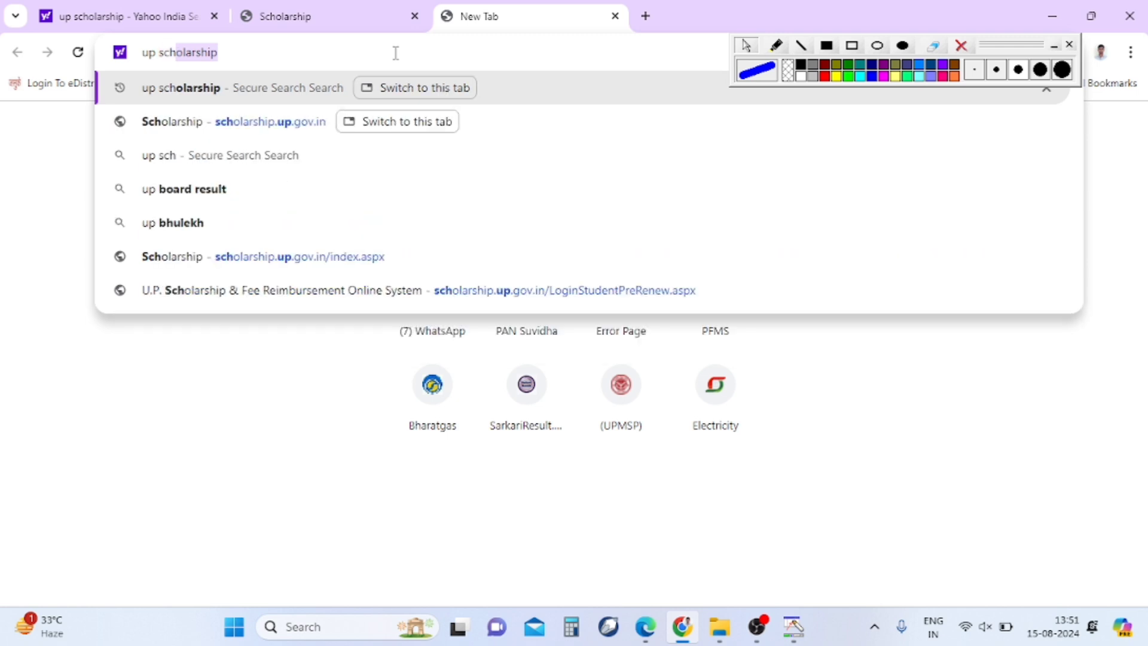
type("olars")
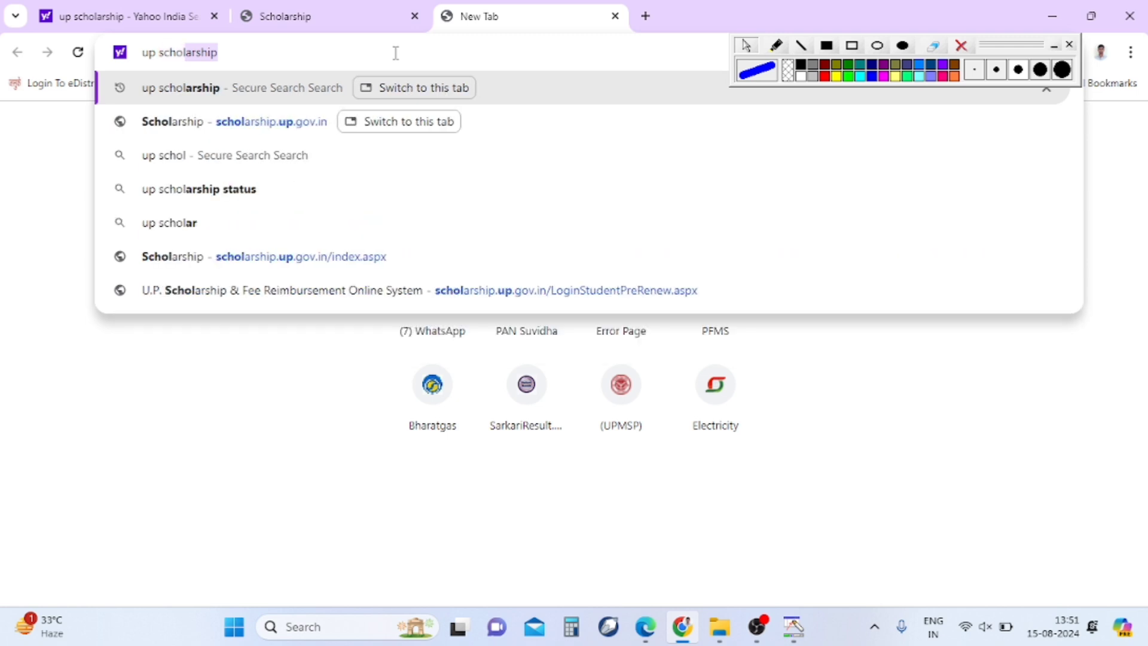
type("hip")
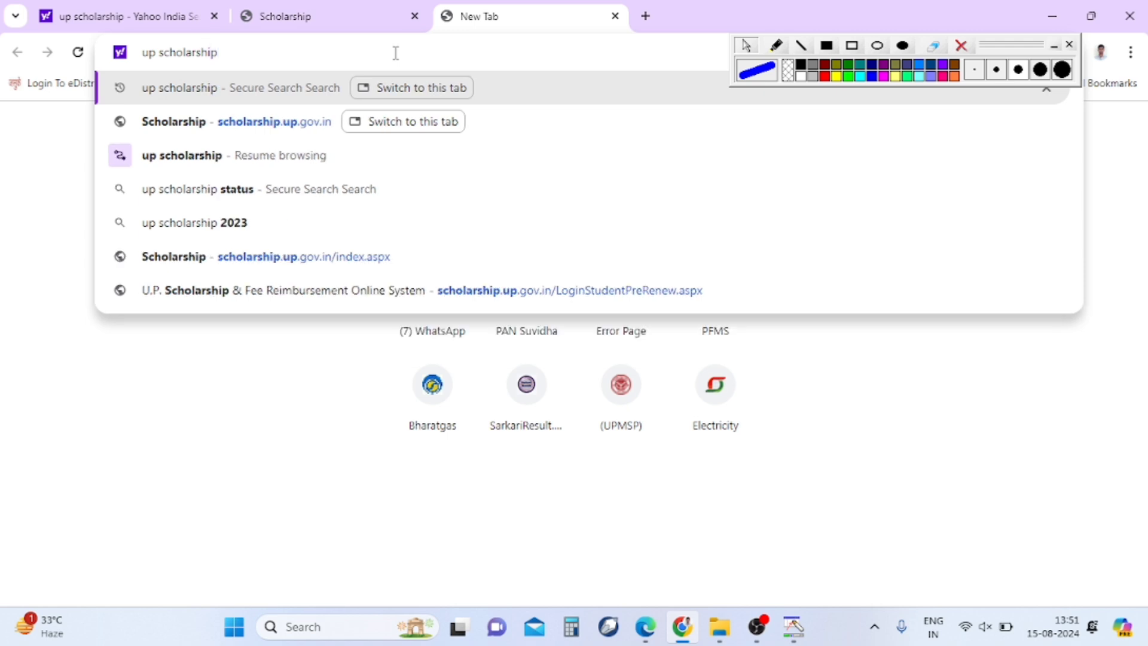
key("Return")
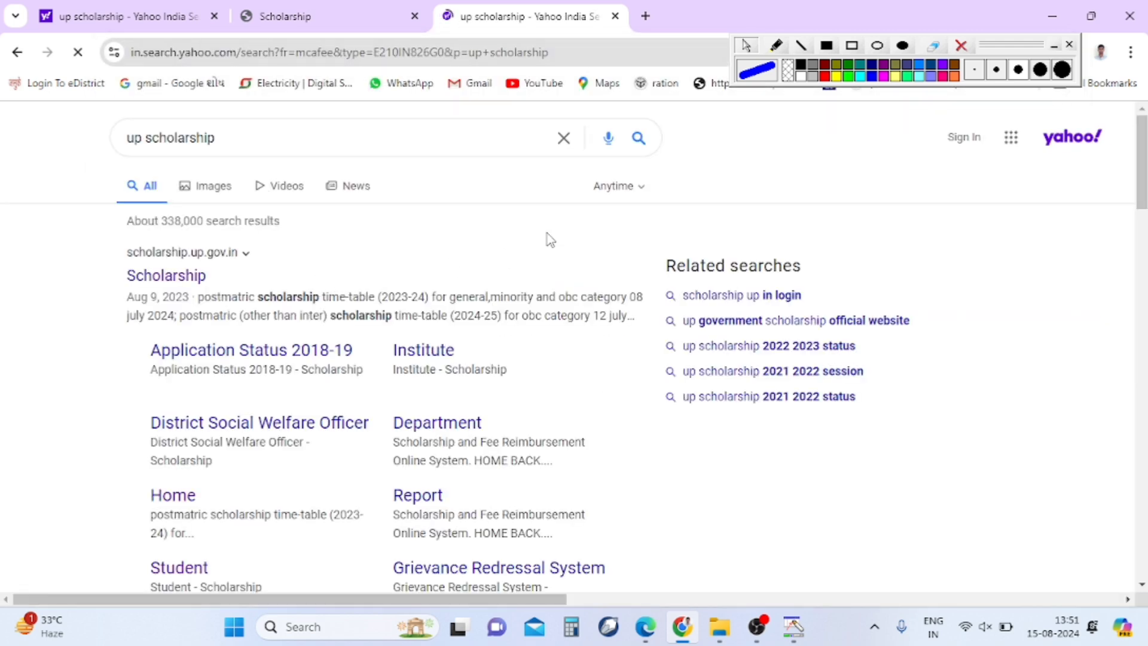
left_click(174, 278)
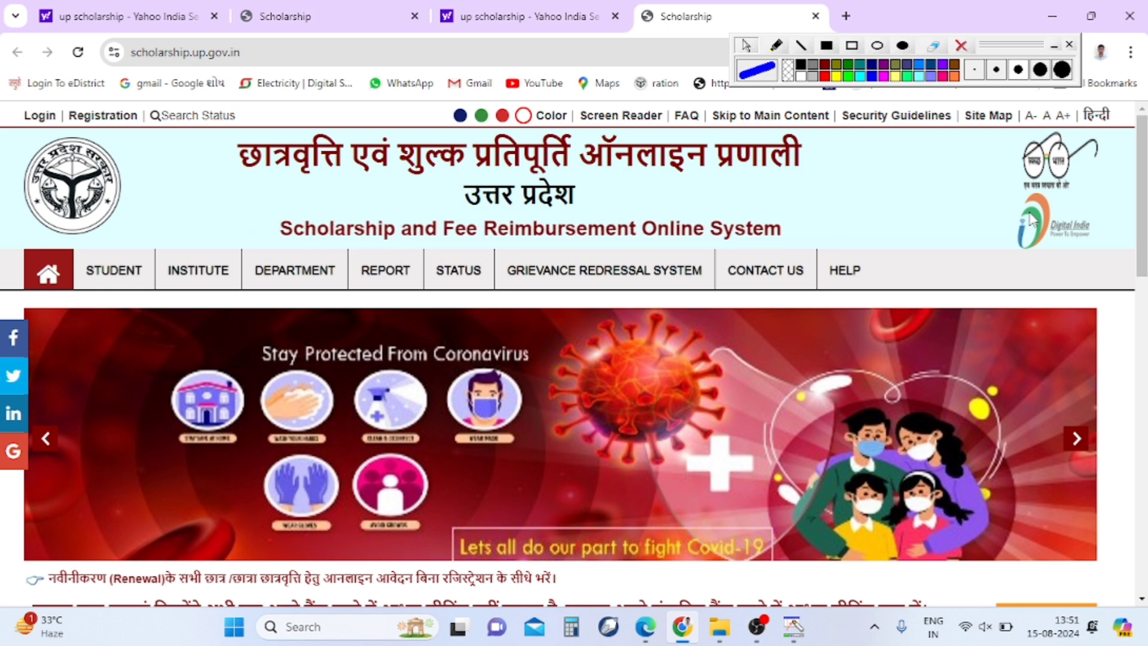
Highlight the Student section on screen, then go to Student > Registration for 2024-25.
left_click(852, 46)
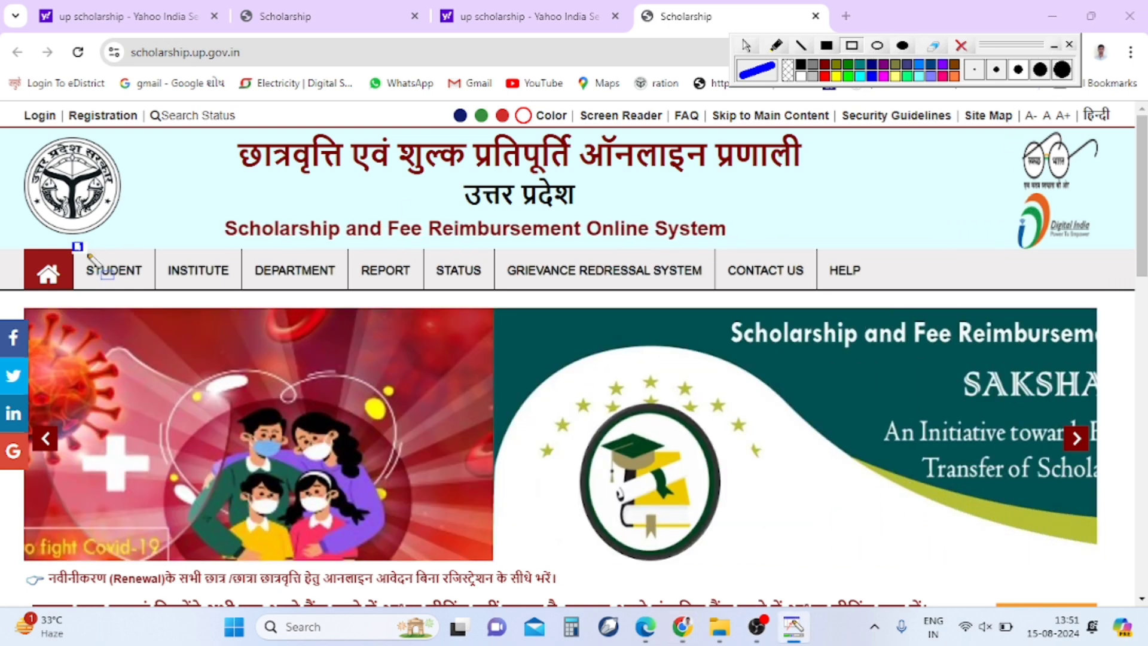
left_click_drag(74, 244, 166, 293)
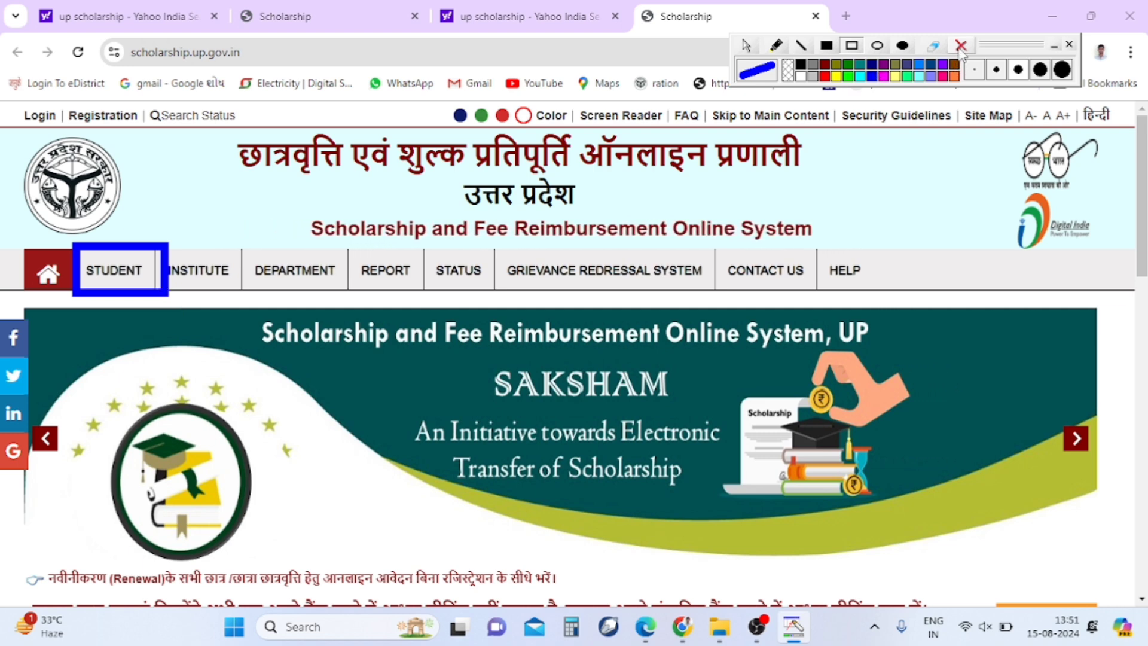
left_click(748, 47)
mouse_move(133, 280)
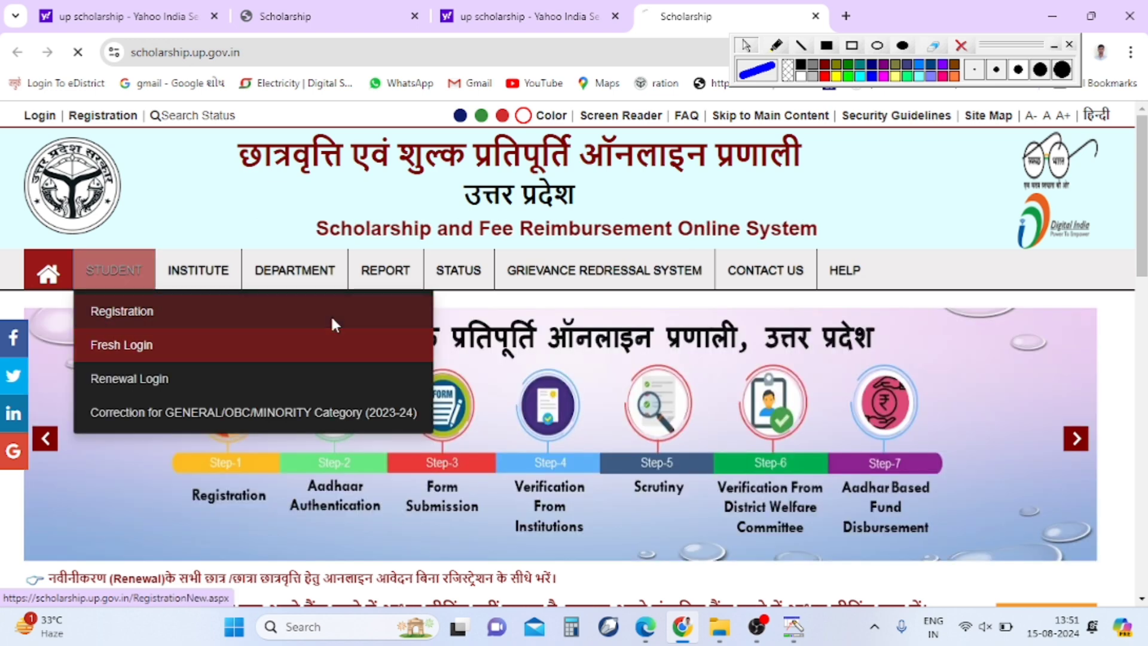
left_click(332, 324)
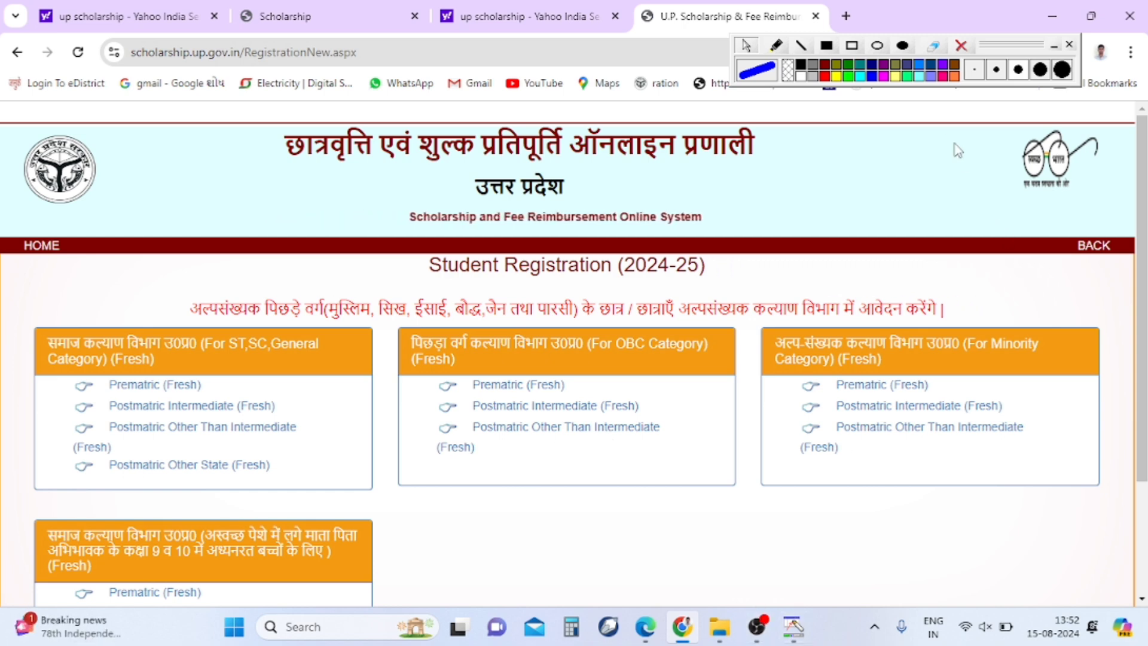
Box the ST/SC/General, OBC and Minority category panels on screen, then clear the boxes.
left_click(855, 49)
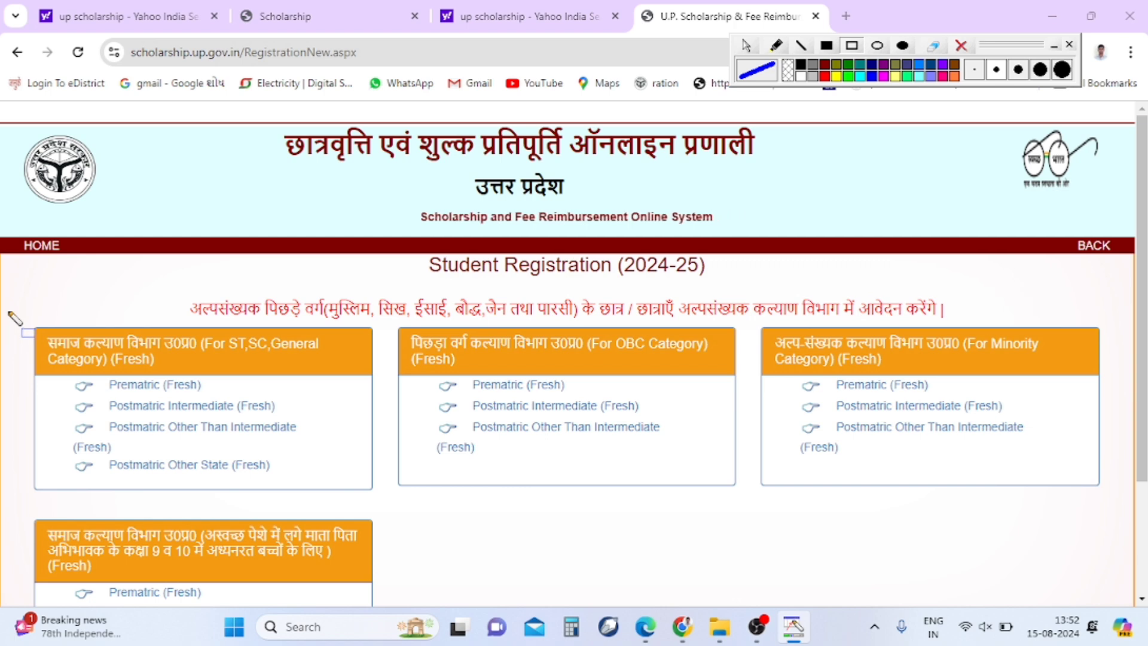
mouse_move(8, 311)
left_mouse_down()
mouse_move(117, 377)
mouse_move(378, 496)
left_mouse_up()
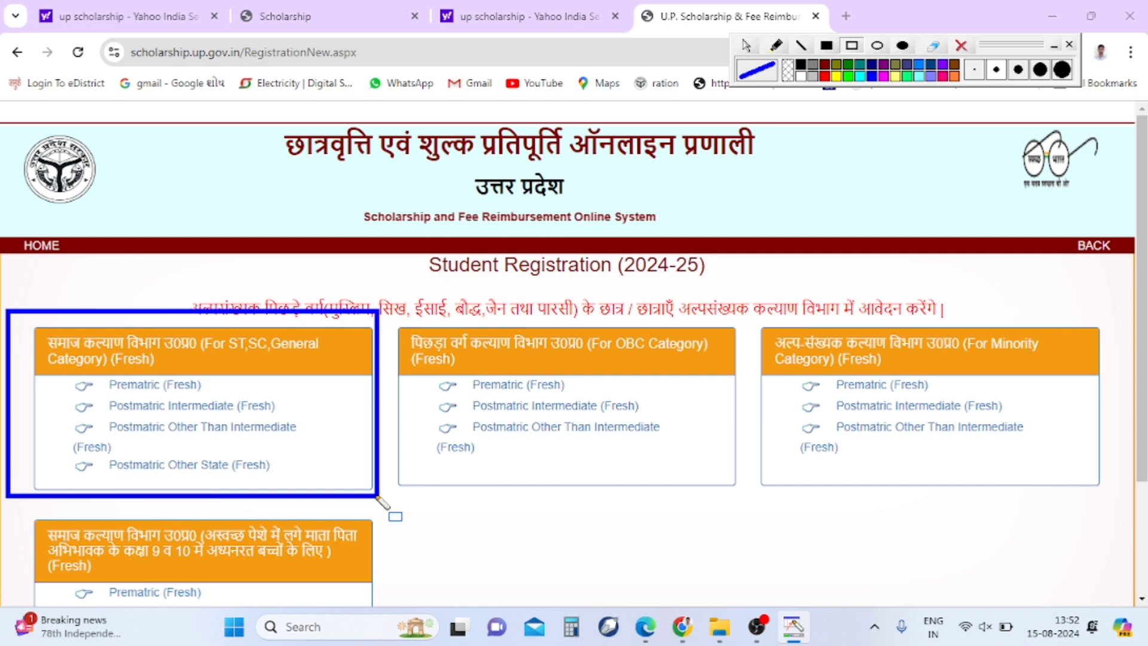
mouse_move(386, 322)
left_mouse_down()
mouse_move(598, 405)
mouse_move(764, 499)
left_mouse_up()
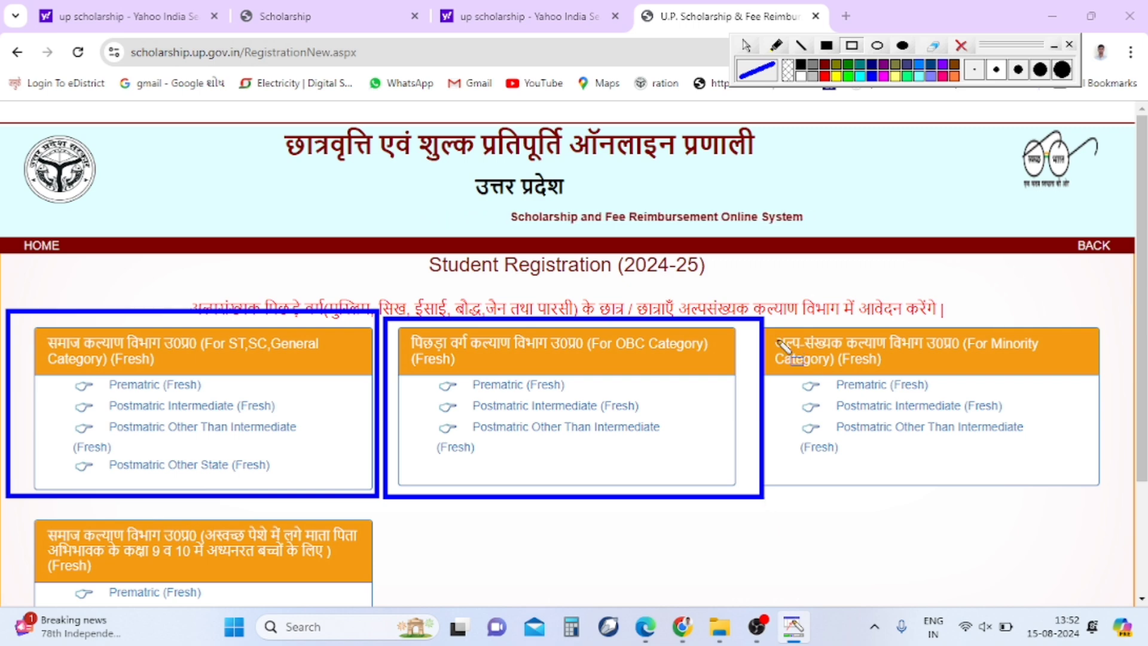
mouse_move(764, 315)
left_mouse_down()
mouse_move(845, 371)
mouse_move(1119, 512)
mouse_move(1111, 498)
left_mouse_up()
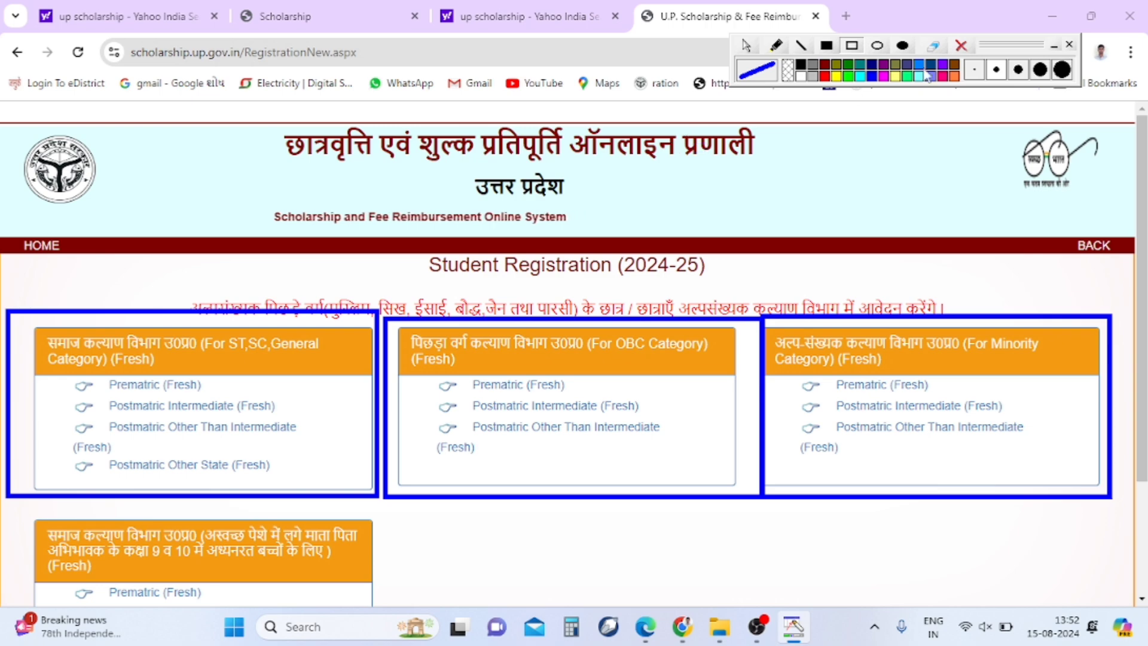
left_click(961, 46)
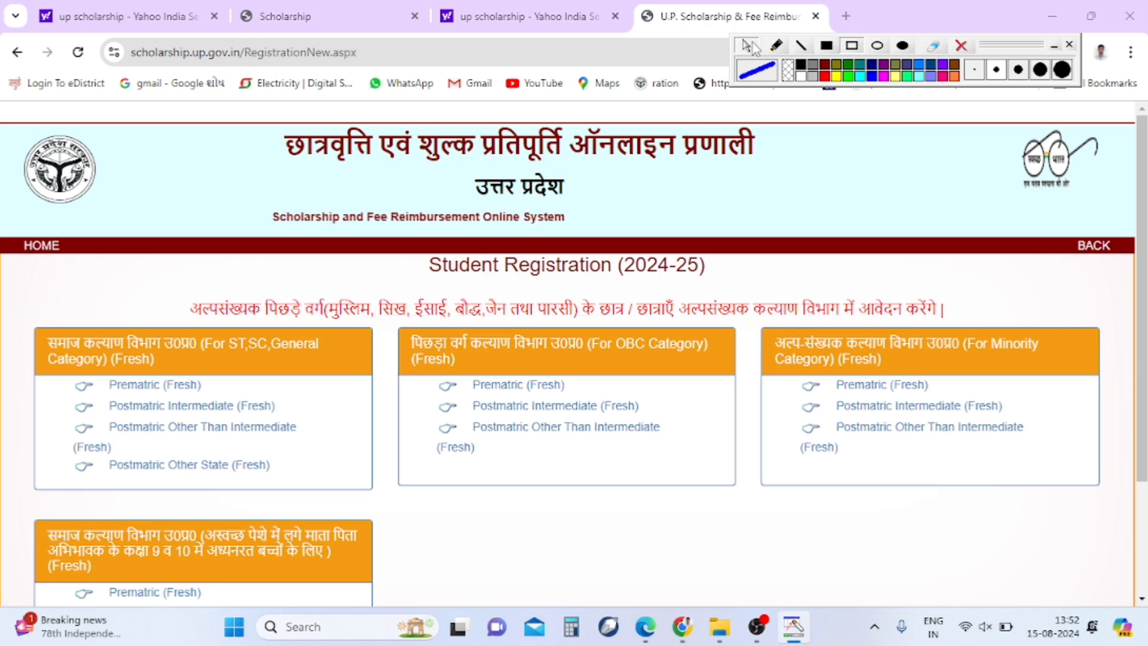
scroll(615, 275, "down", 2)
scroll(744, 426, "up", 2)
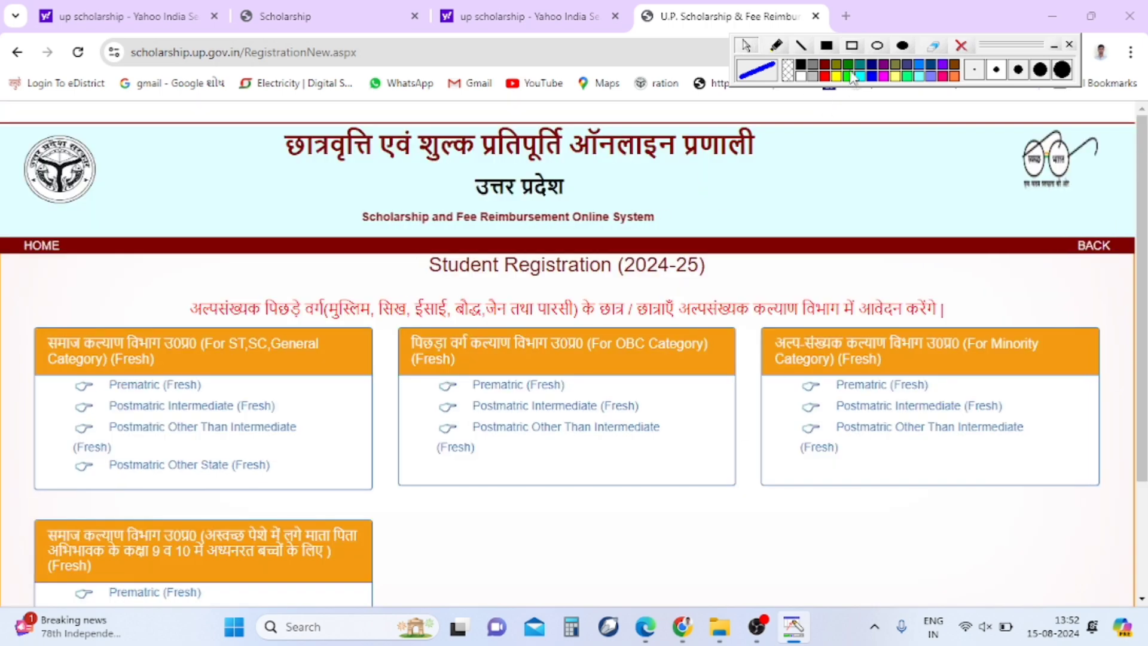
Mark the OBC panel's three options in red, clear the marks, and open OBC Prematric (Fresh).
mouse_move(386, 317)
left_mouse_down()
mouse_move(558, 425)
mouse_move(788, 510)
left_mouse_up()
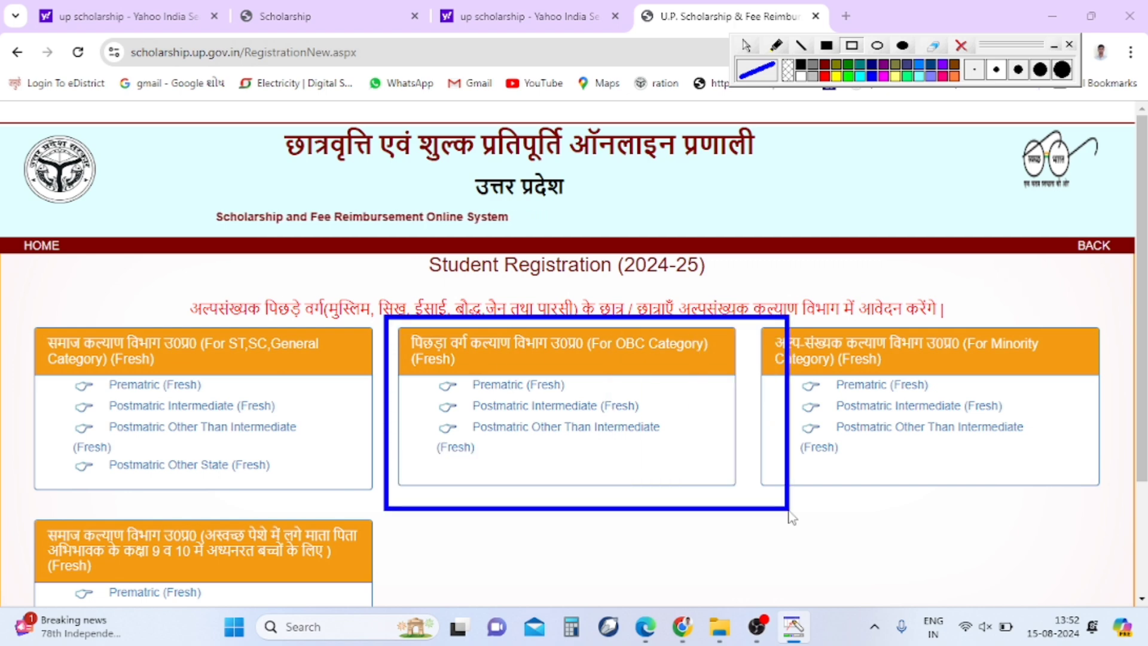
left_click(776, 45)
left_click(825, 76)
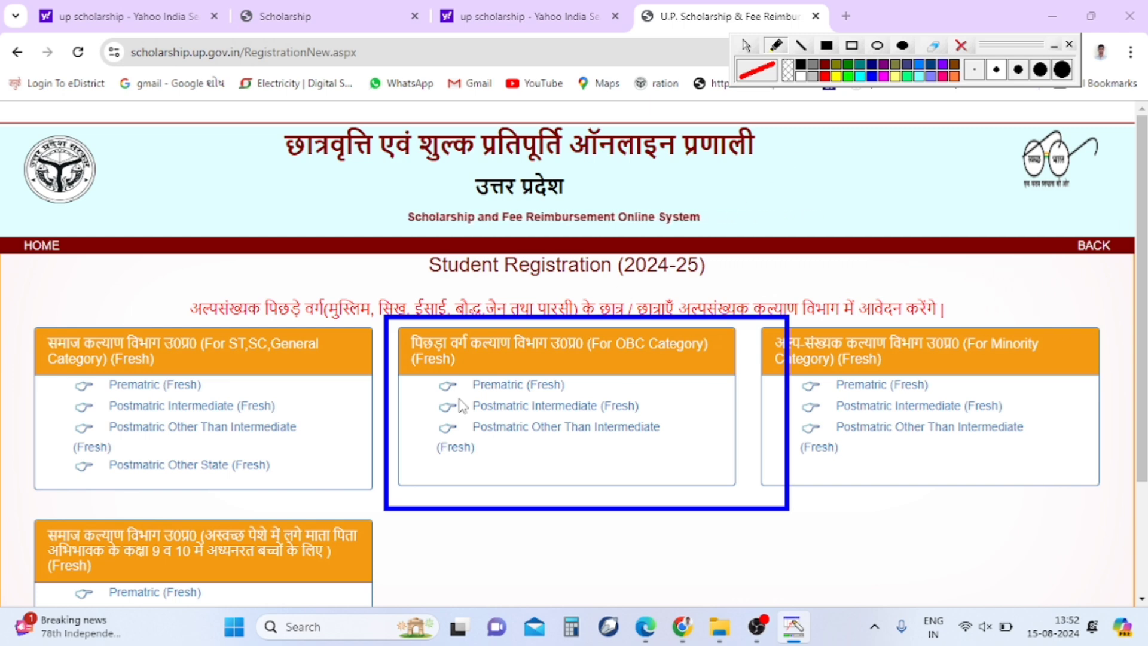
left_click_drag(410, 396, 444, 378)
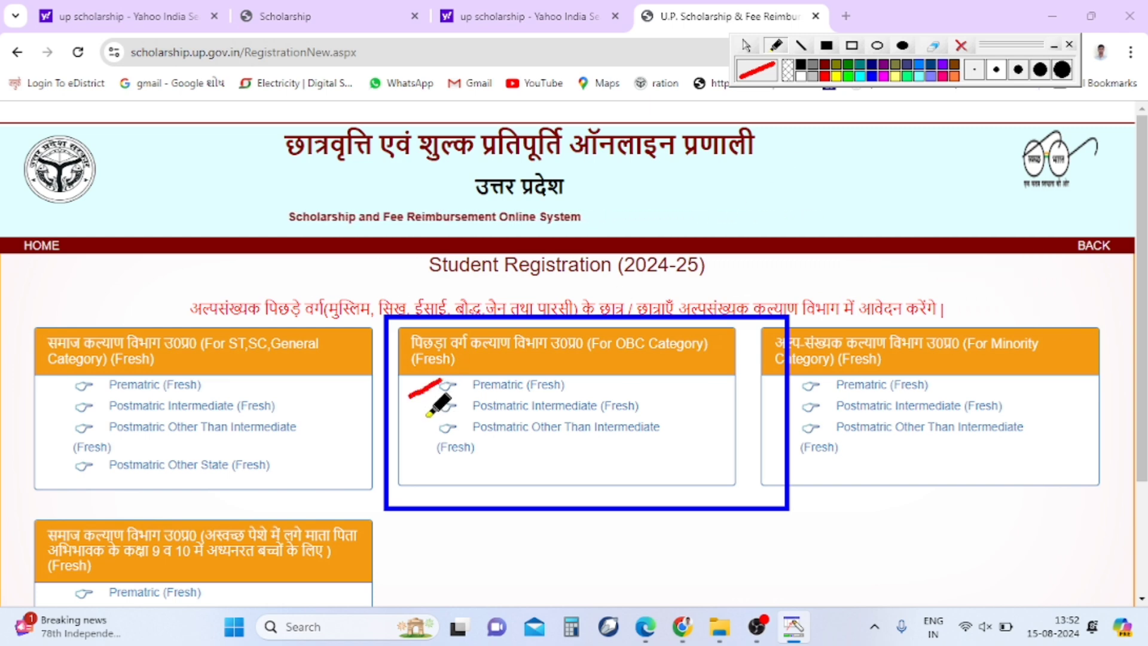
left_click_drag(427, 417, 462, 397)
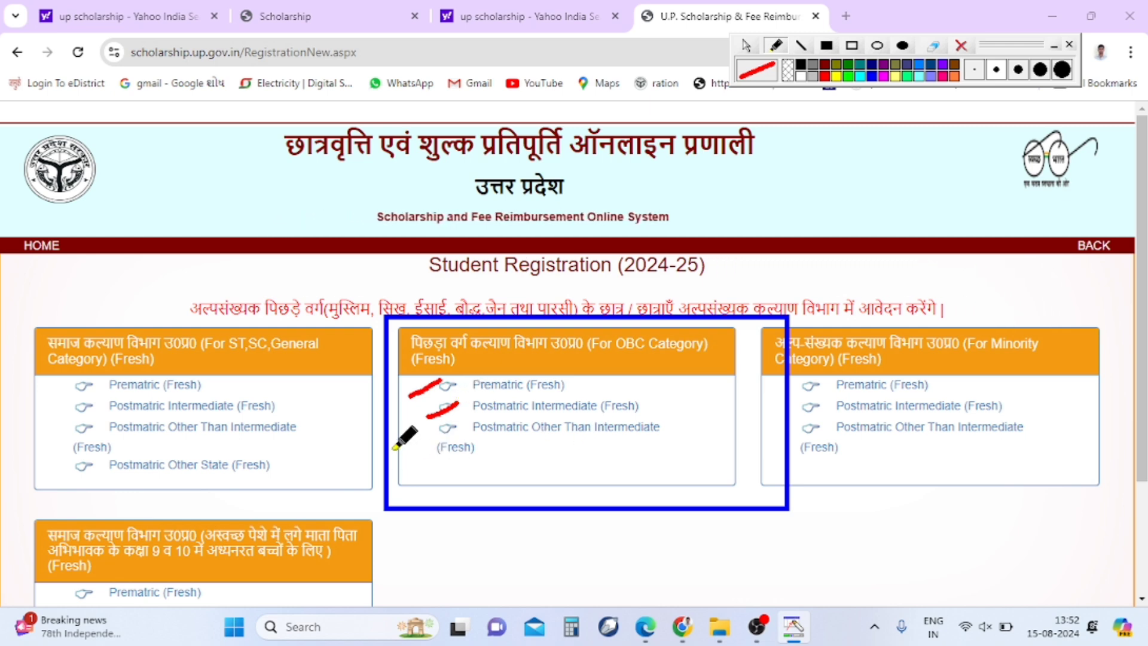
left_click_drag(421, 443, 456, 430)
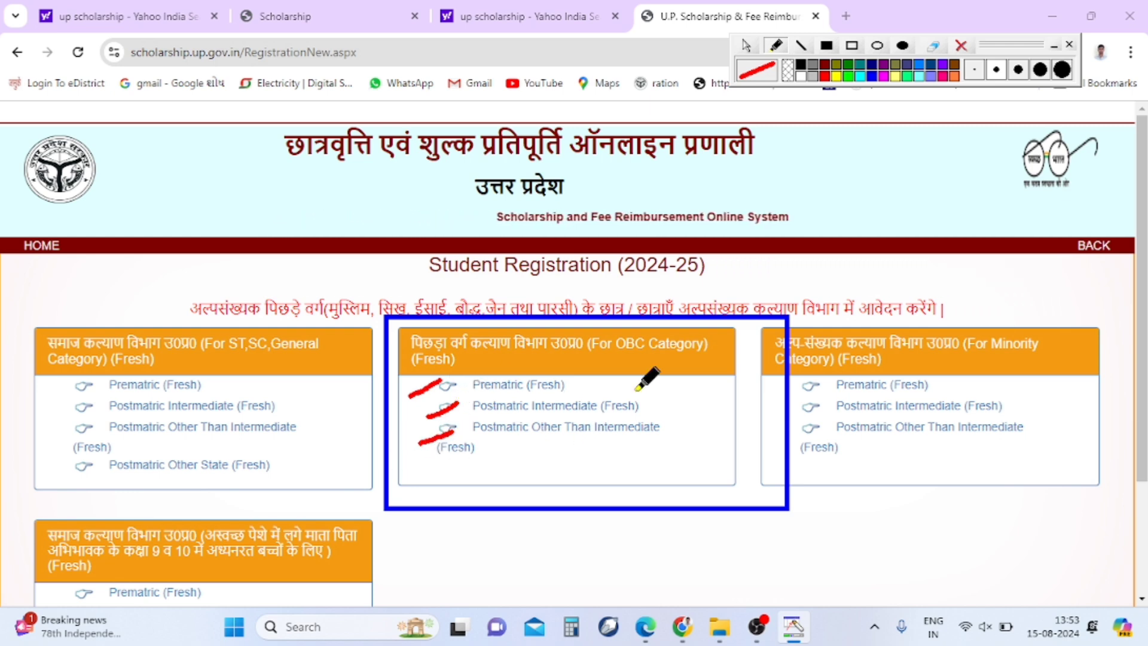
left_click(933, 45)
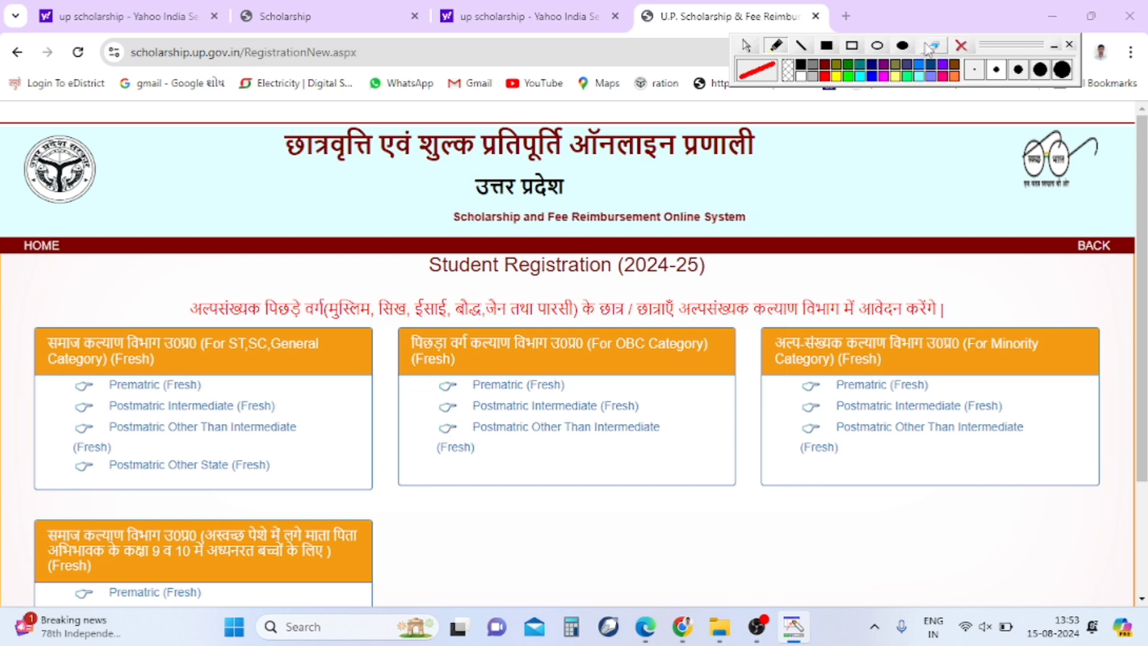
left_click(746, 47)
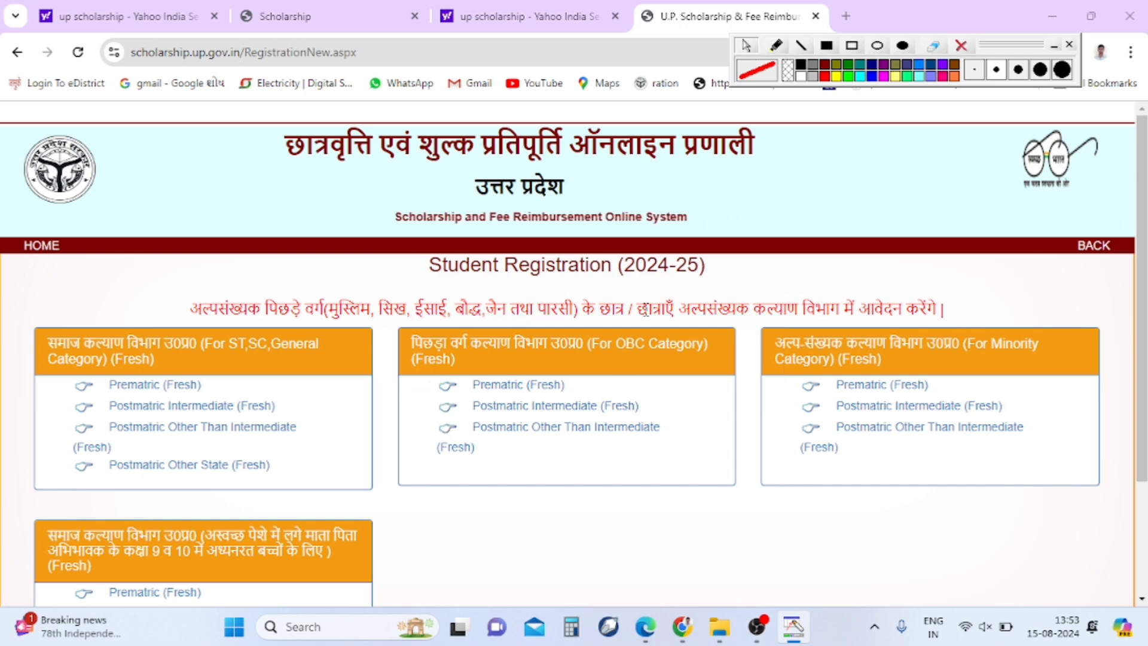
left_click(522, 392)
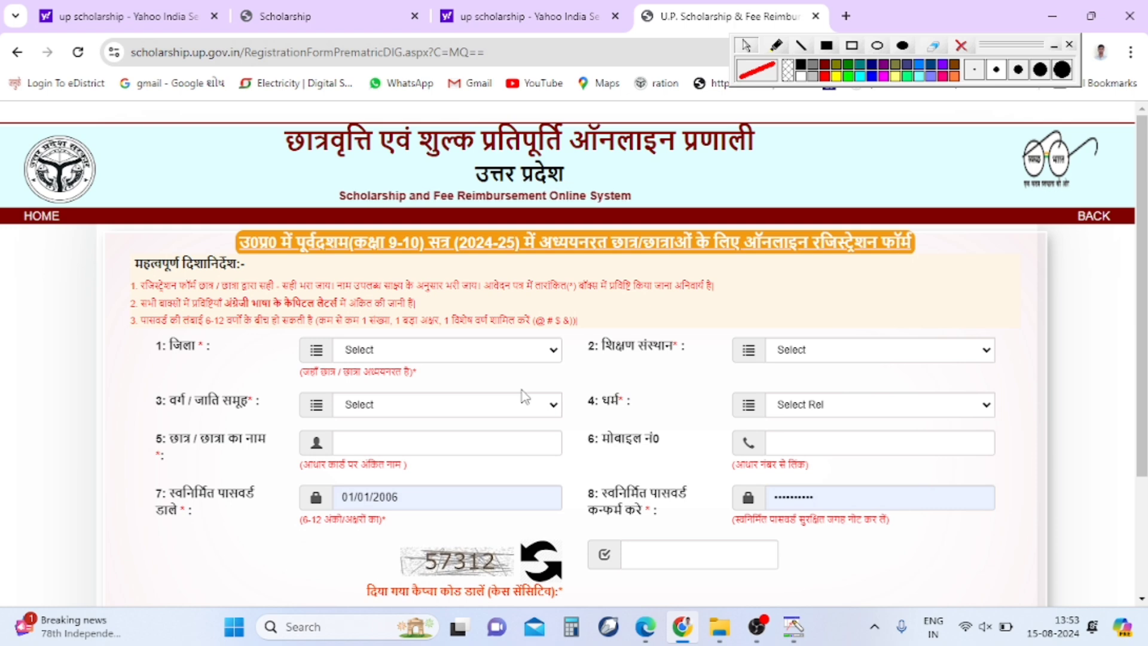
Set district to Ayodhya and school to SHRI HANSH IC MADADALI KA PURWA RAUJAGAON.
left_click(522, 357)
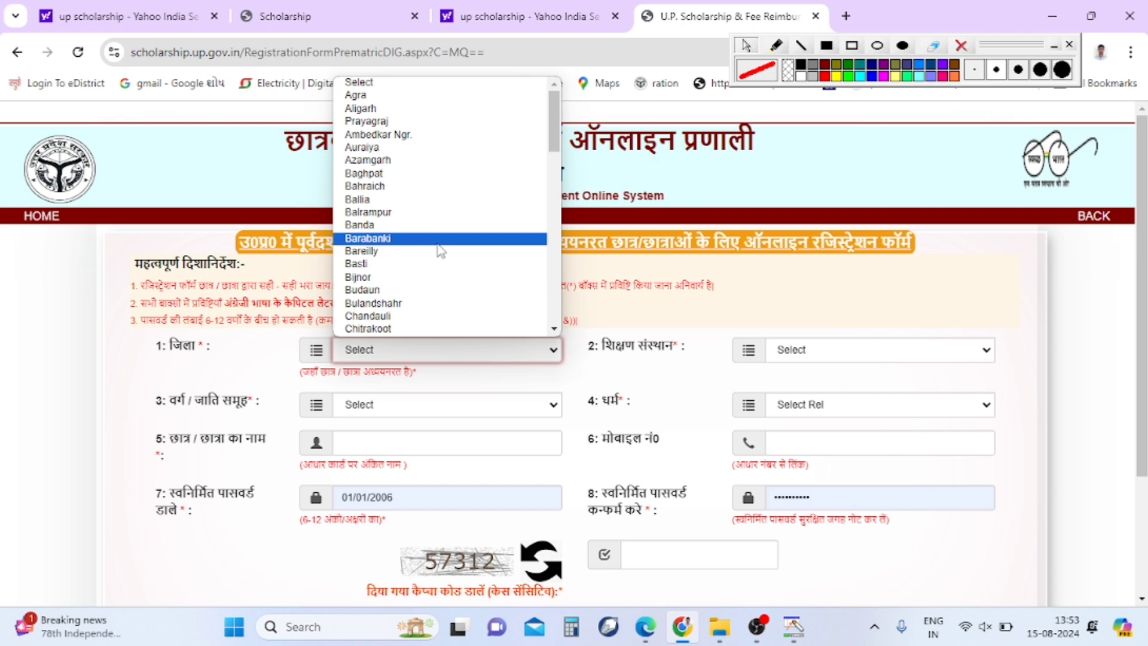
type("ay")
key("Return")
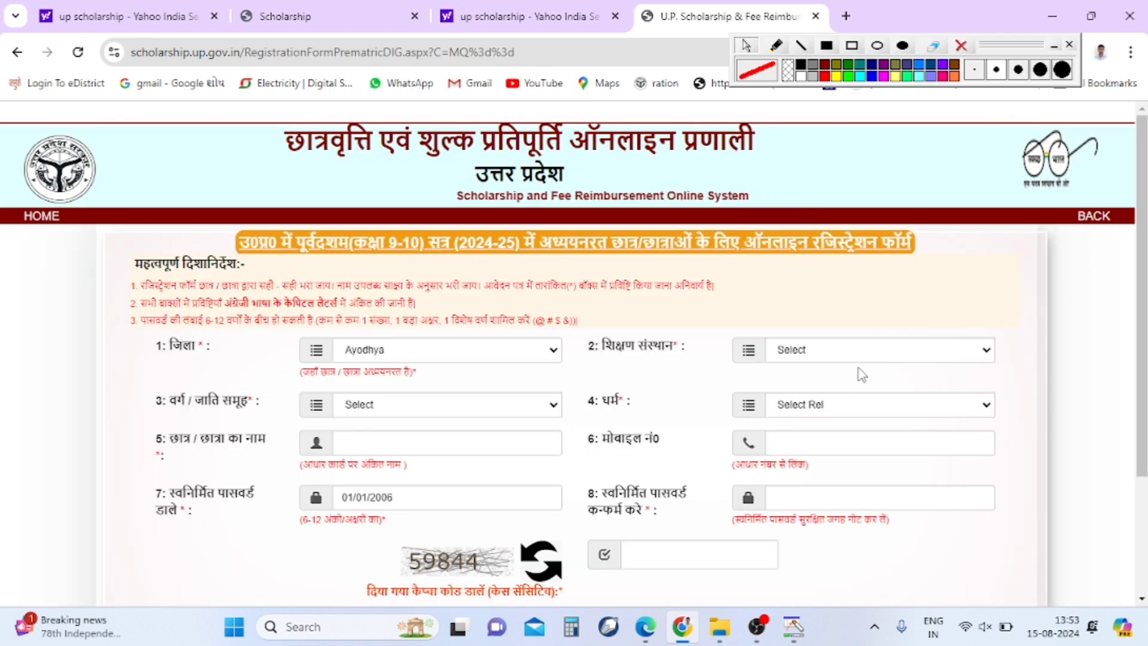
left_click(878, 359)
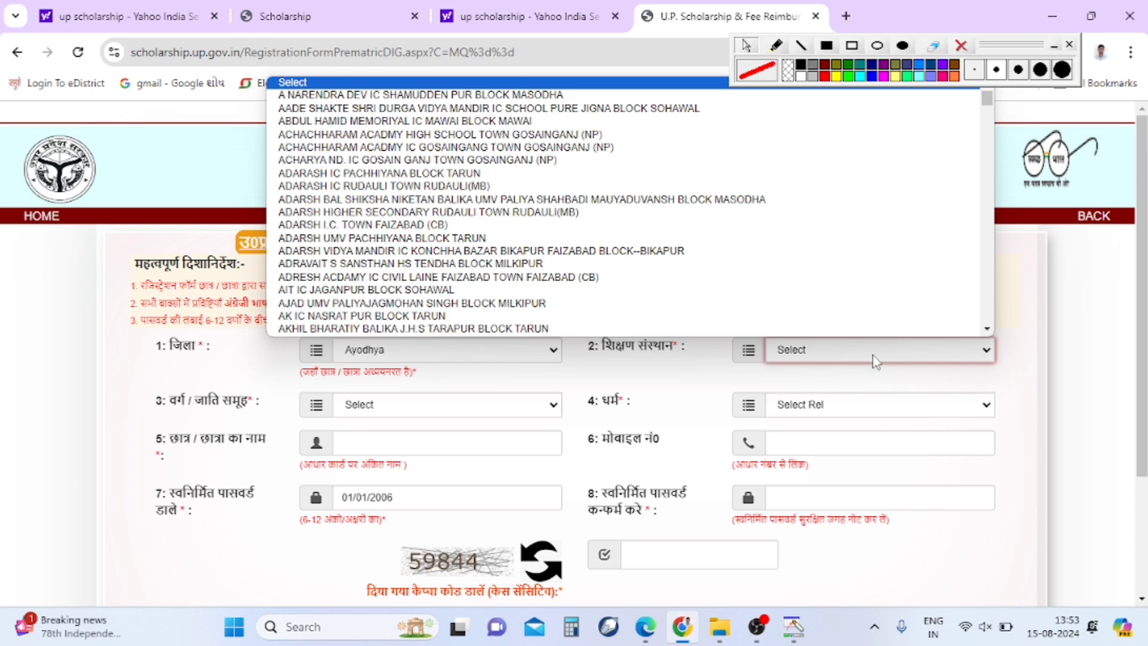
scroll(392, 254, "down", 20)
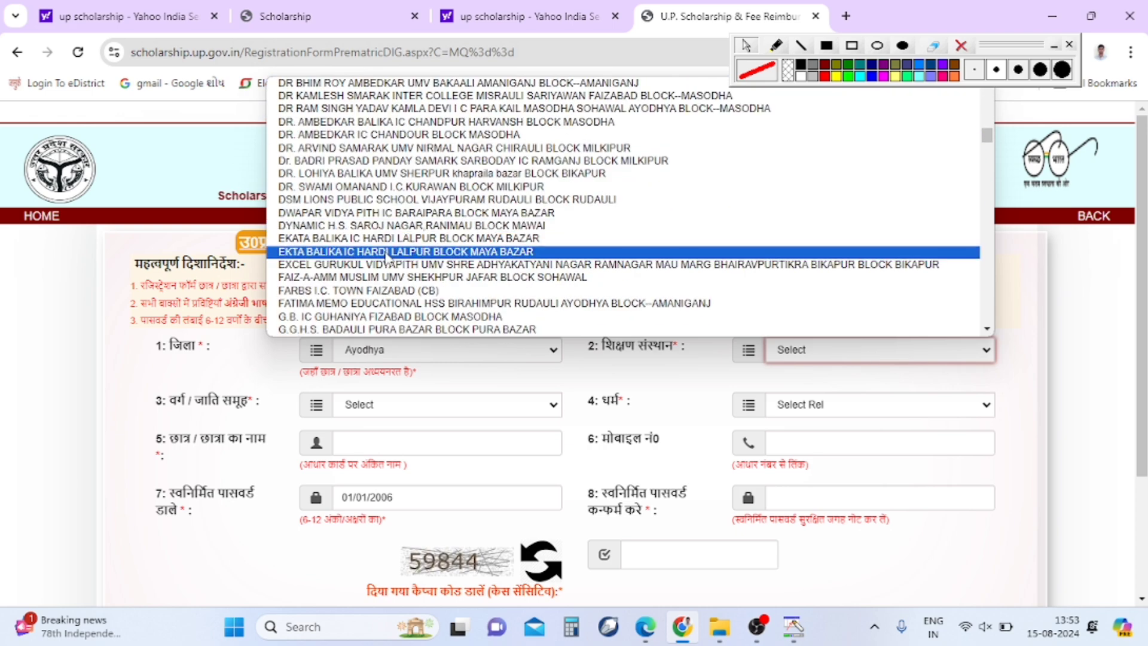
scroll(391, 254, "up", 15)
scroll(393, 256, "up", 10)
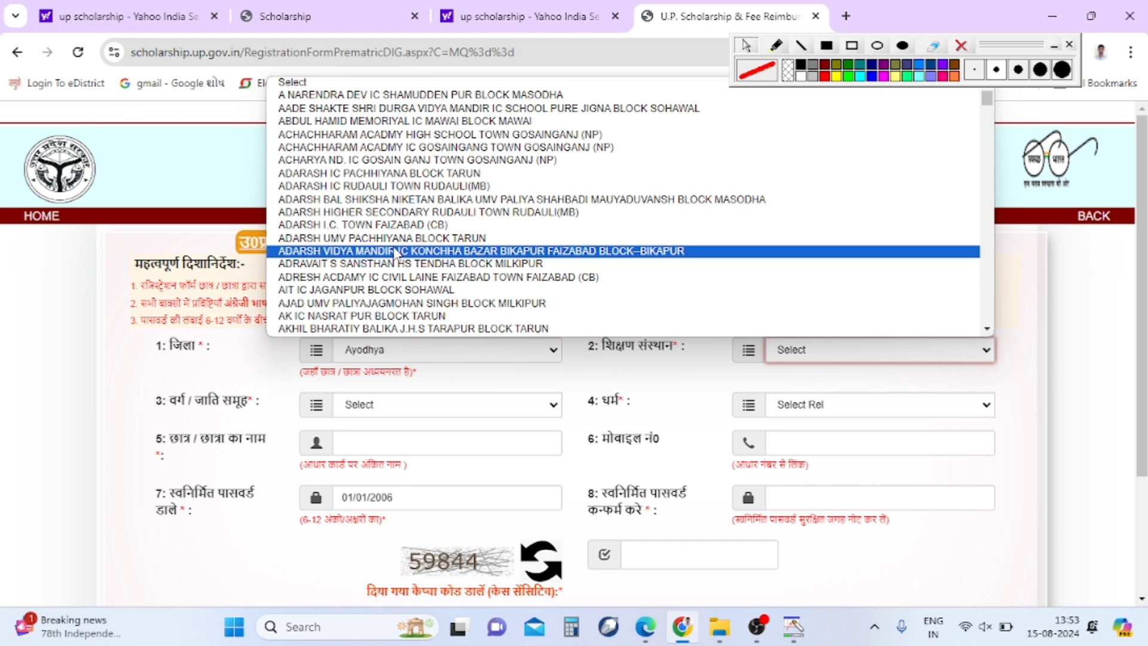
key("s")
key("s")
key("s")
key("s")
key("s")
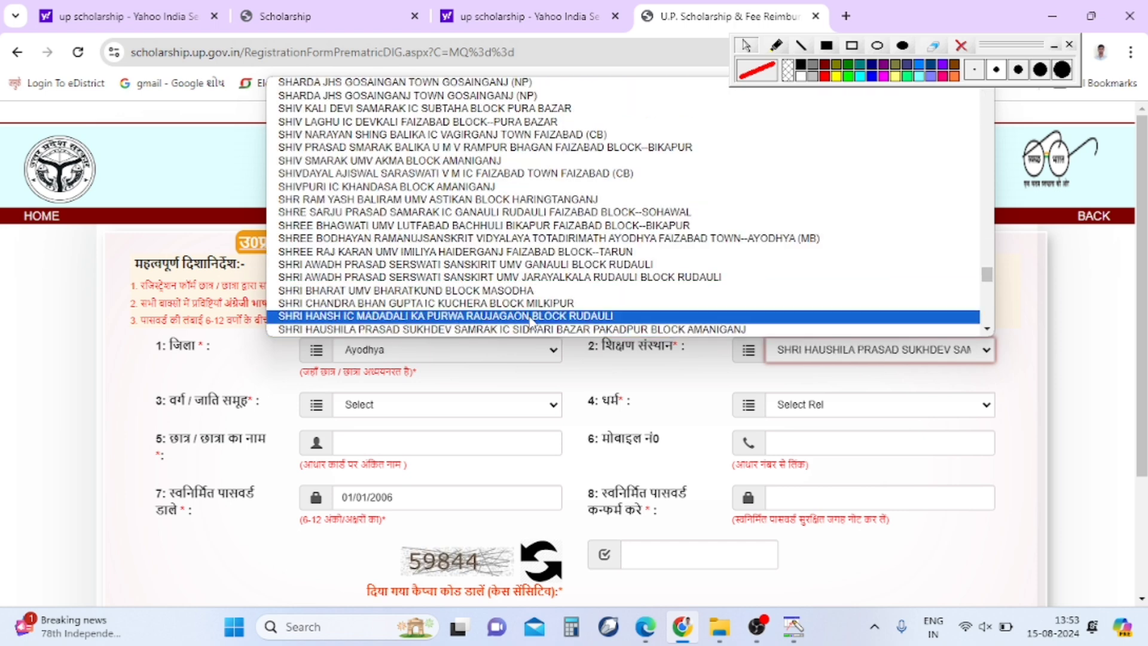
left_click(531, 316)
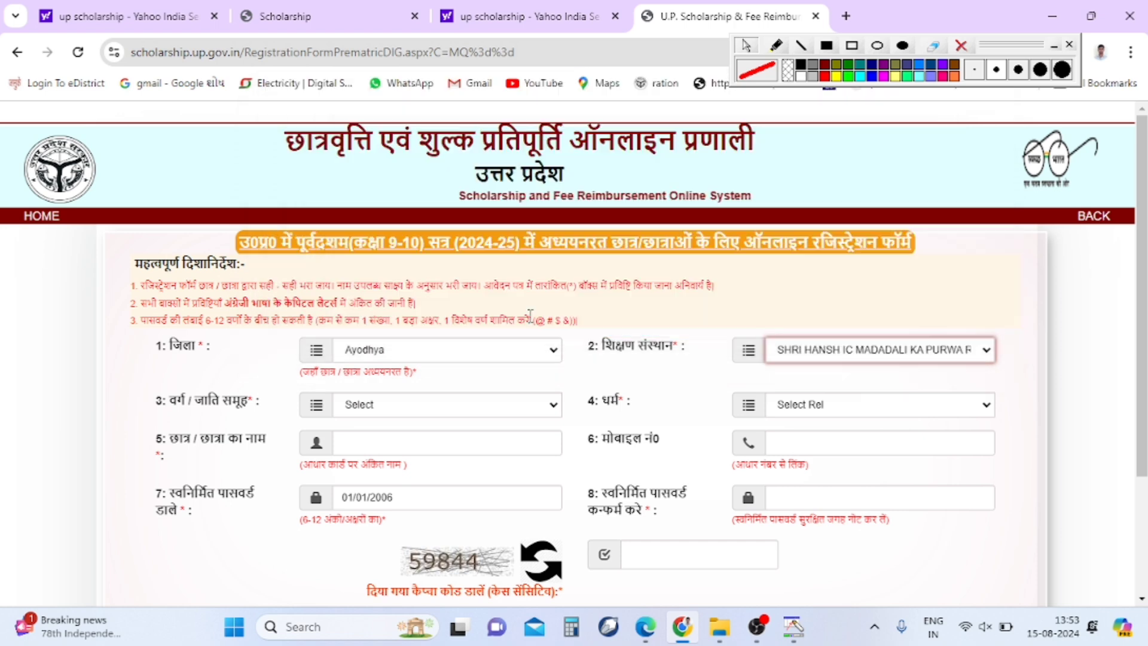
left_click(895, 385)
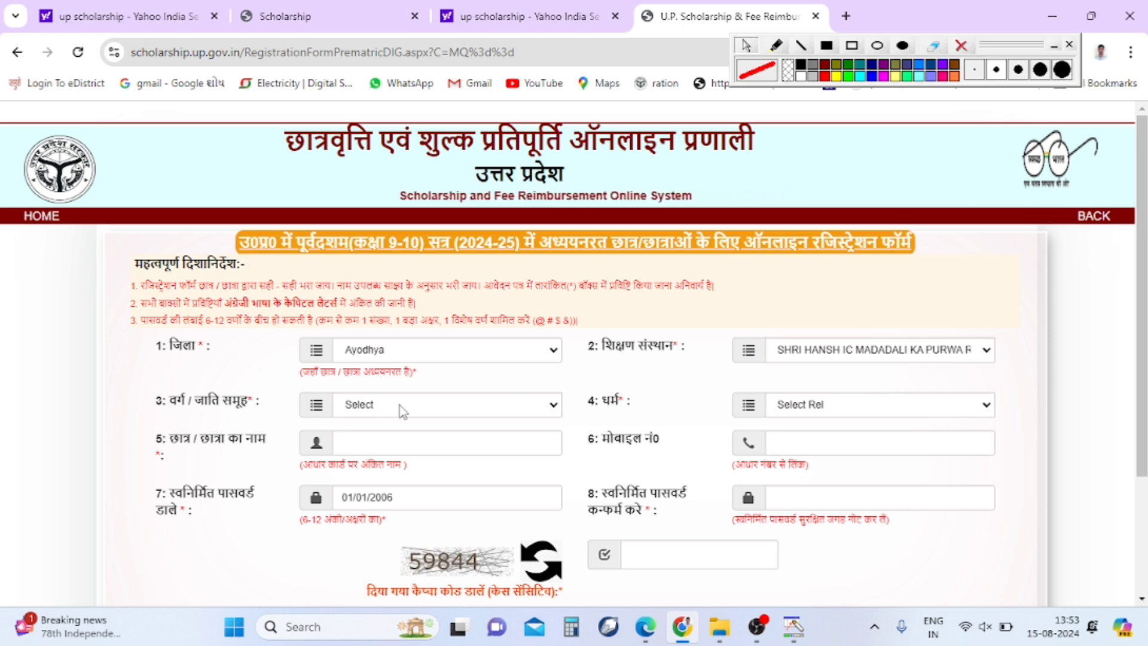
Set the caste group to OBC and the religion to Hindu.
left_click(424, 410)
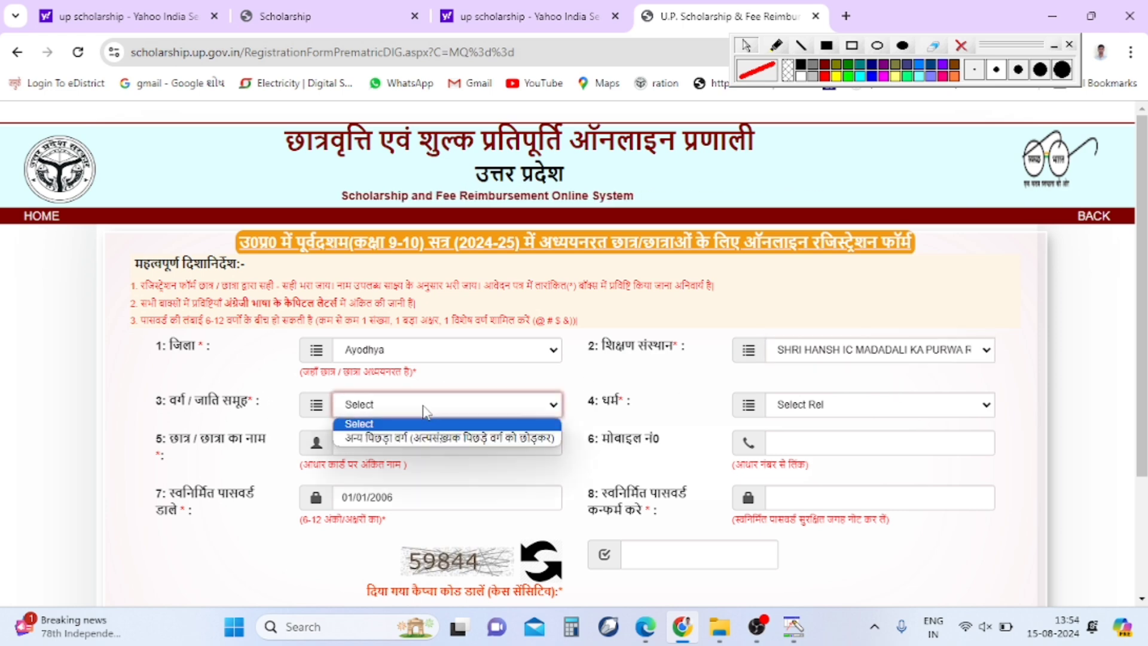
left_click(510, 443)
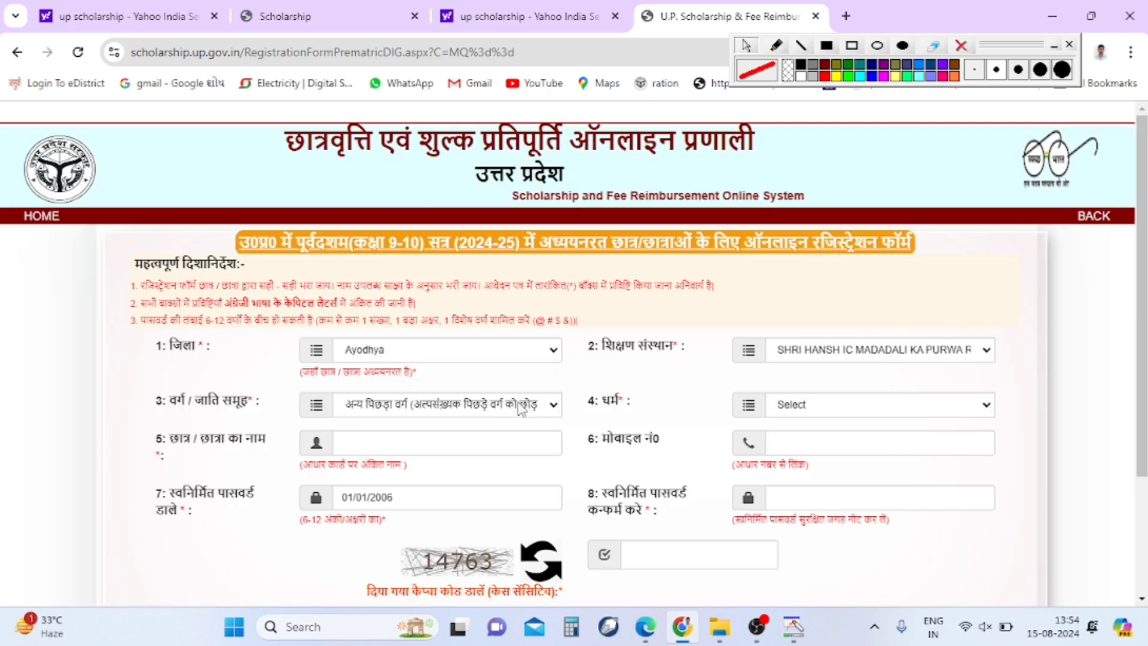
left_click(771, 404)
left_click(827, 437)
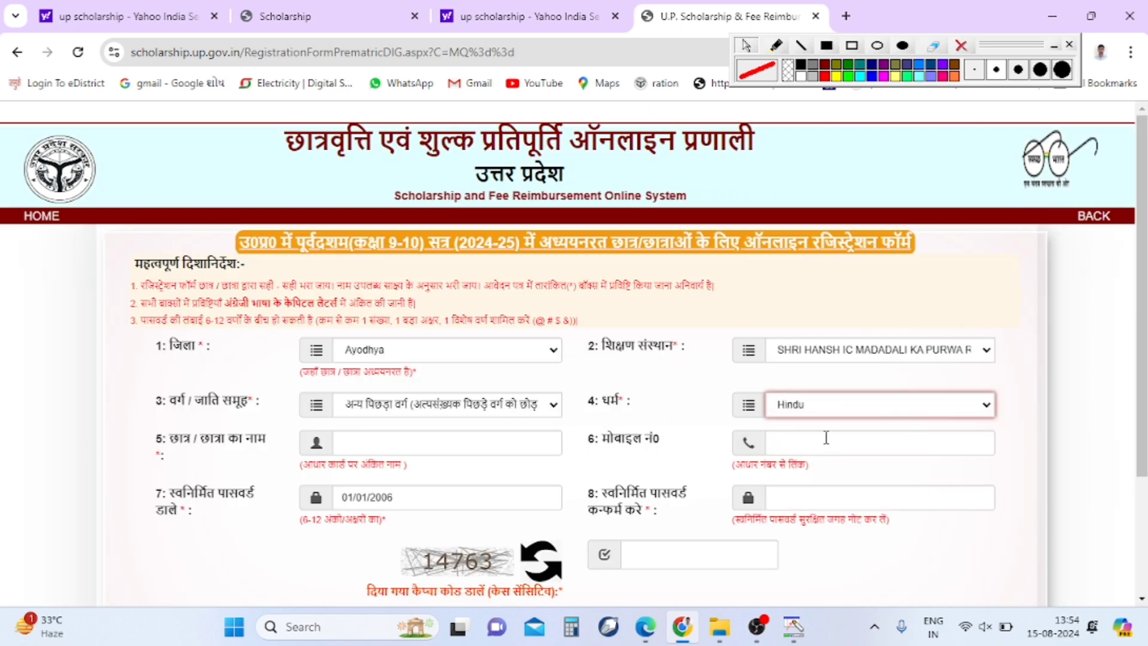
scroll(690, 410, "down", 1)
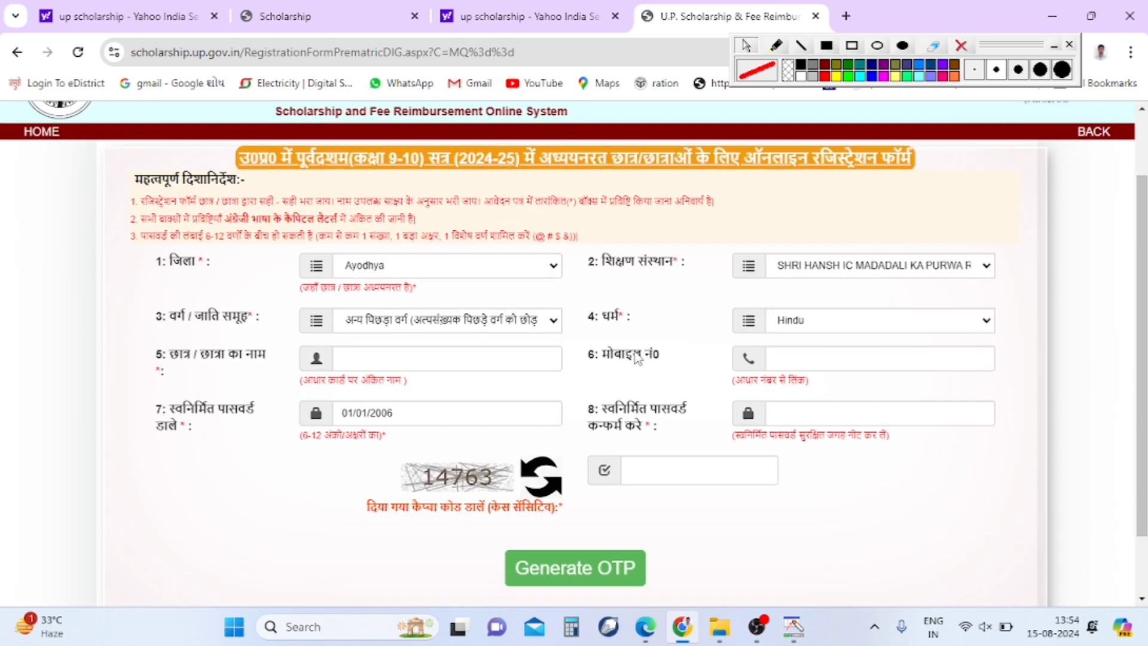
Fill in the student's name, mobile number, a password and its confirmation.
left_click(421, 355)
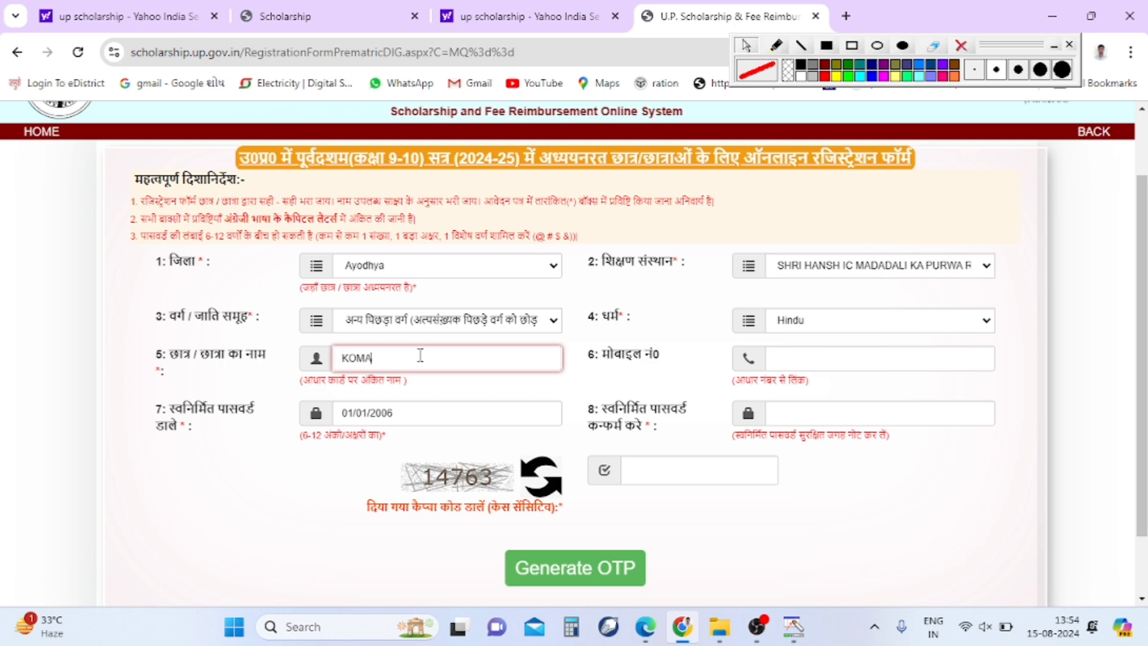
left_click(899, 360)
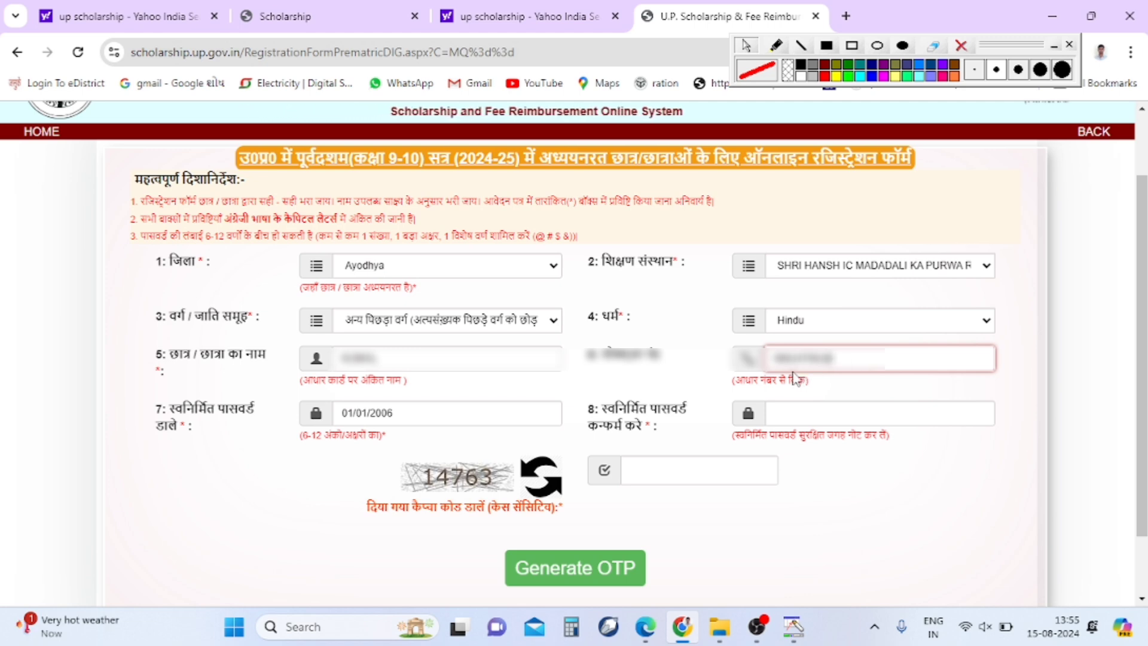
left_click(447, 414)
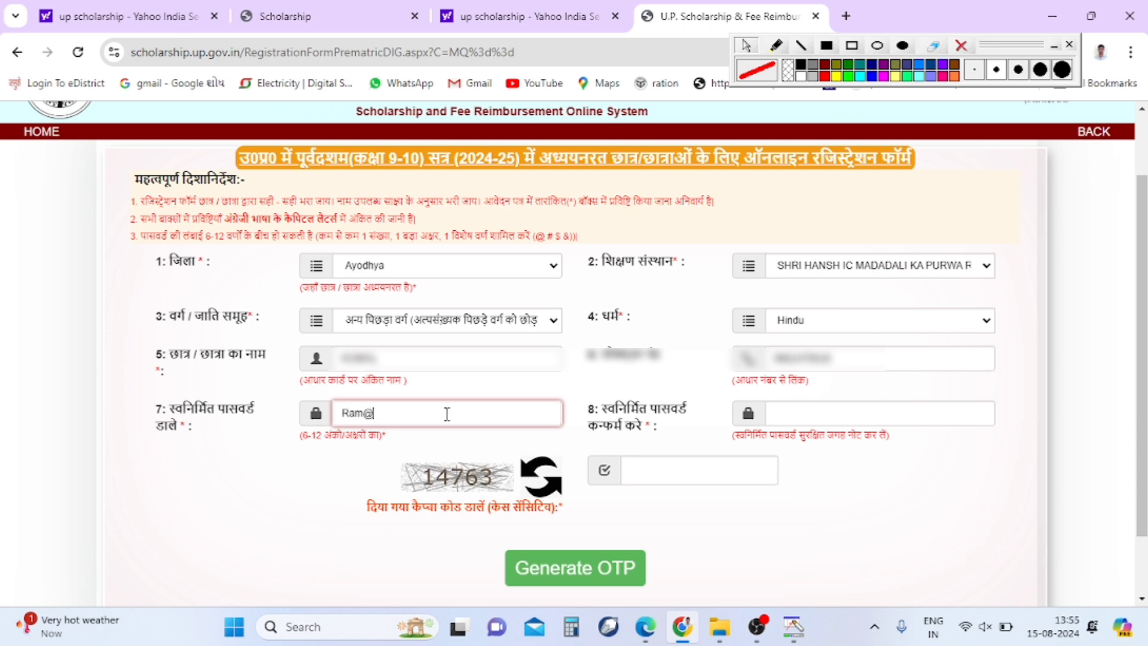
type("4")
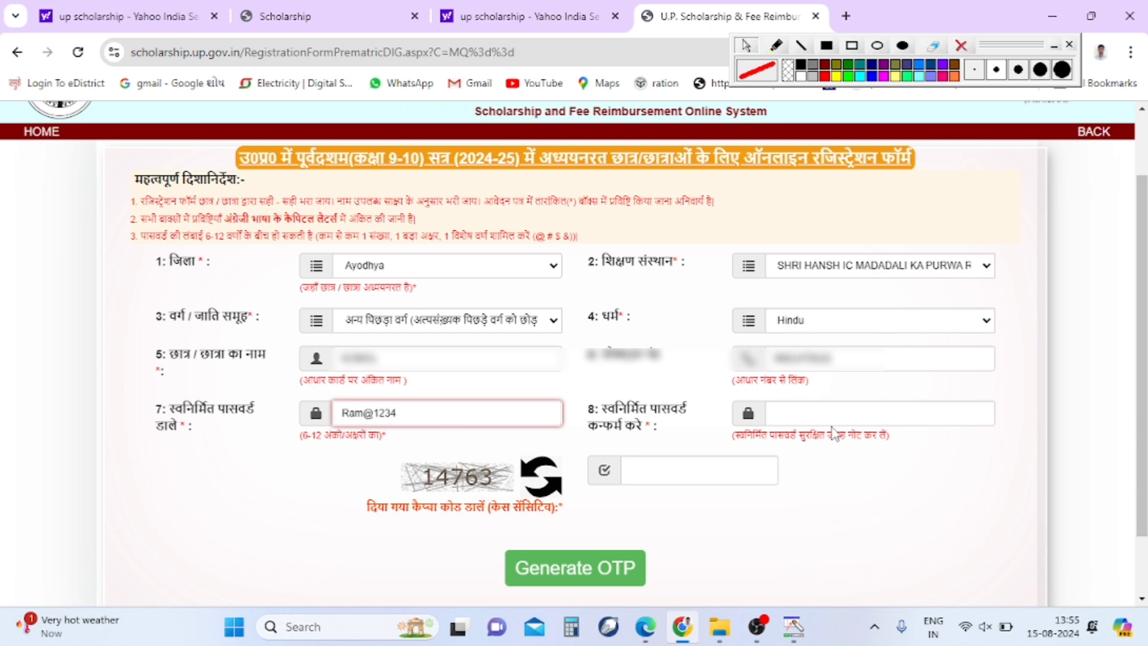
left_click(834, 420)
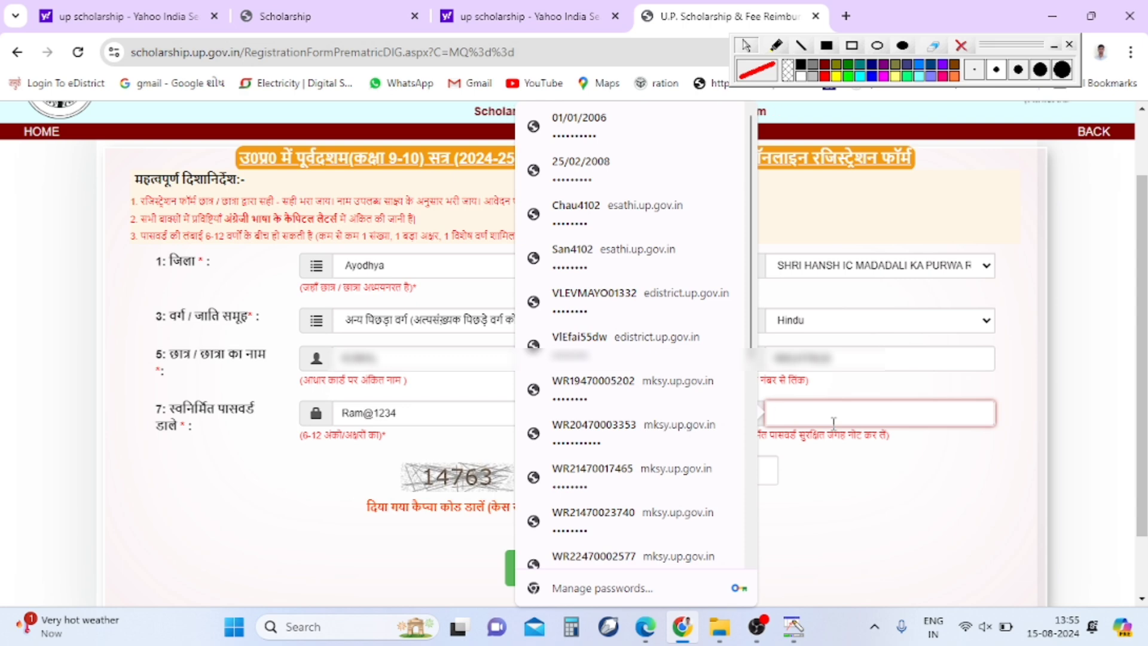
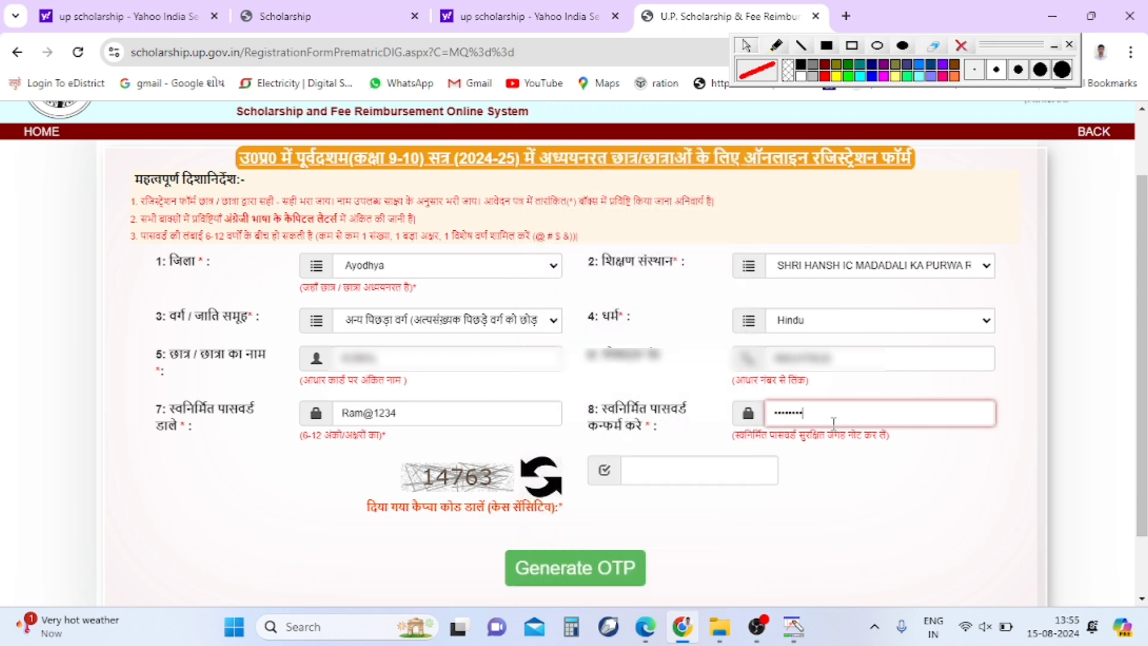
Enter the captcha code 14763.
left_click(961, 46)
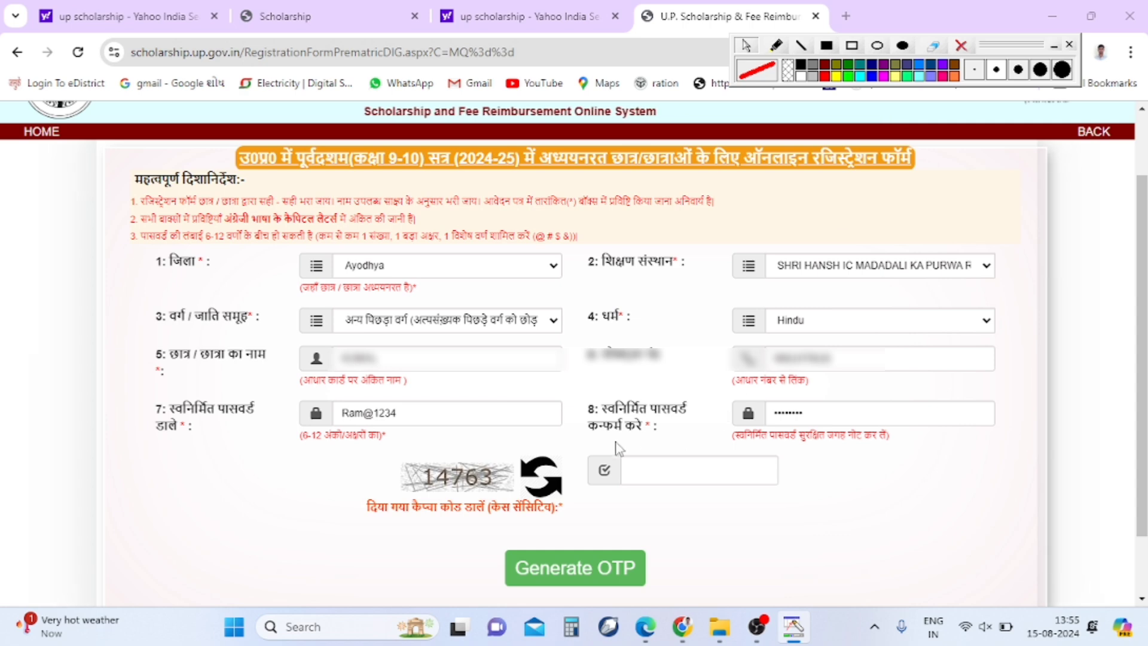
left_click(656, 468)
type("14")
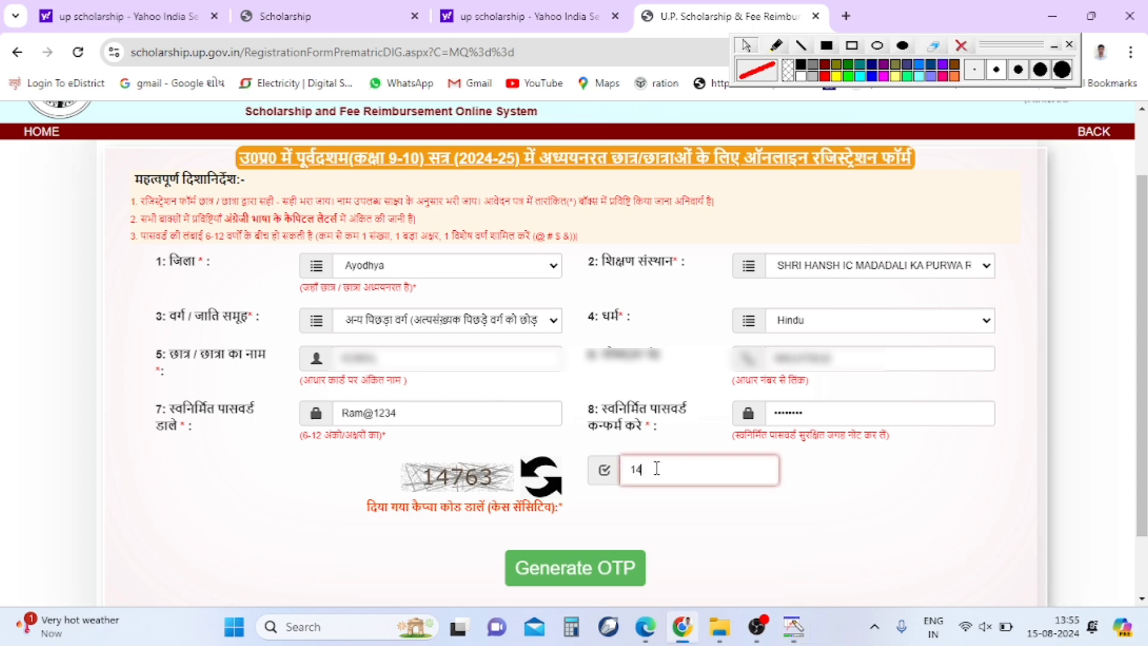
type("763")
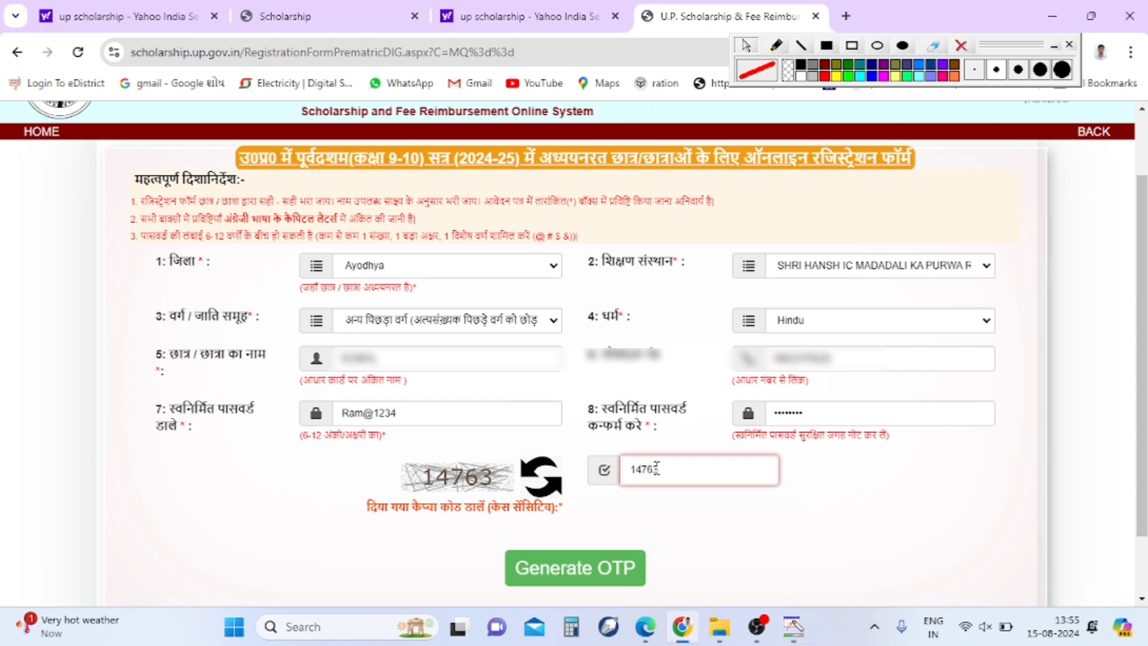
Generate the OTP, enter the received code, and proceed to finish the registration.
left_click(611, 571)
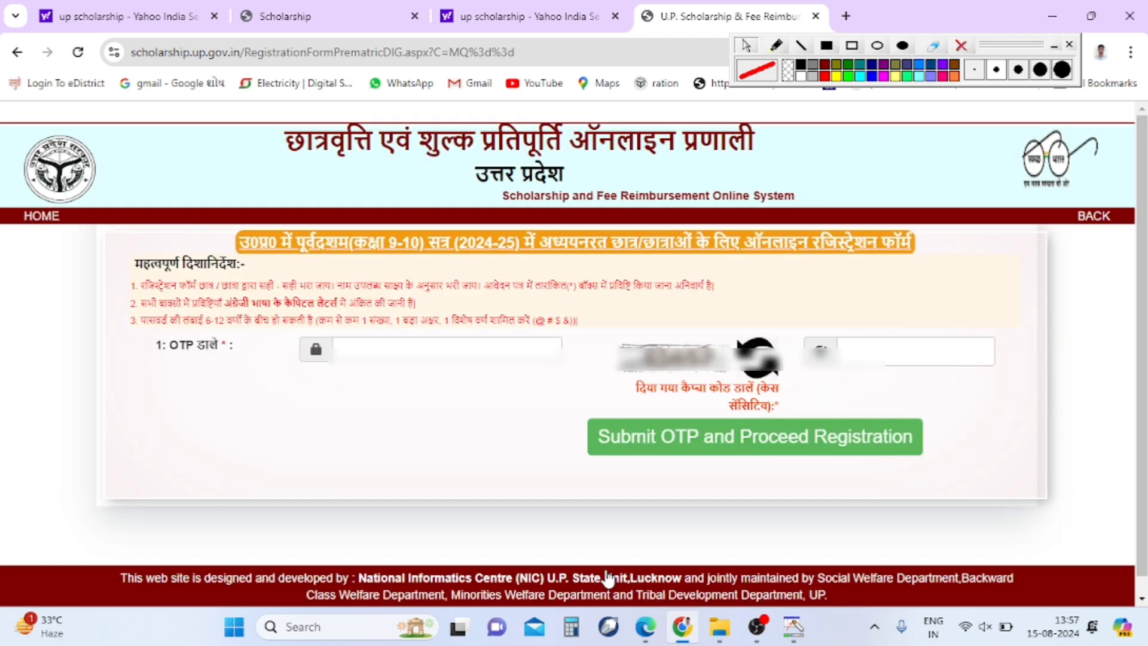
left_click(530, 347)
type("•••••")
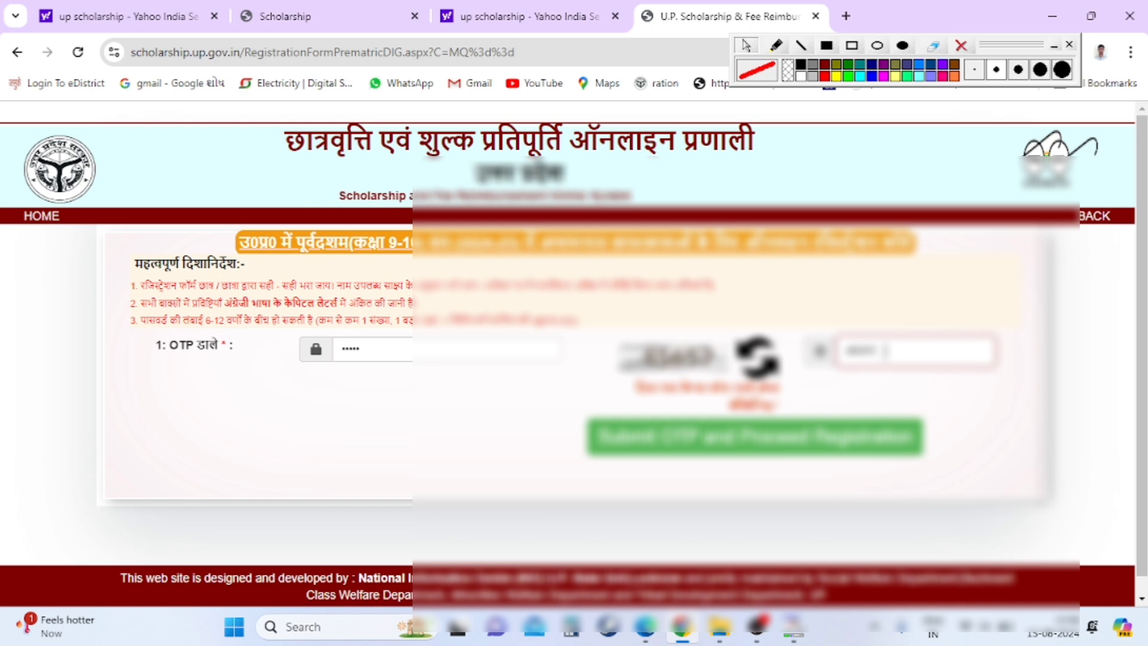
left_click(846, 446)
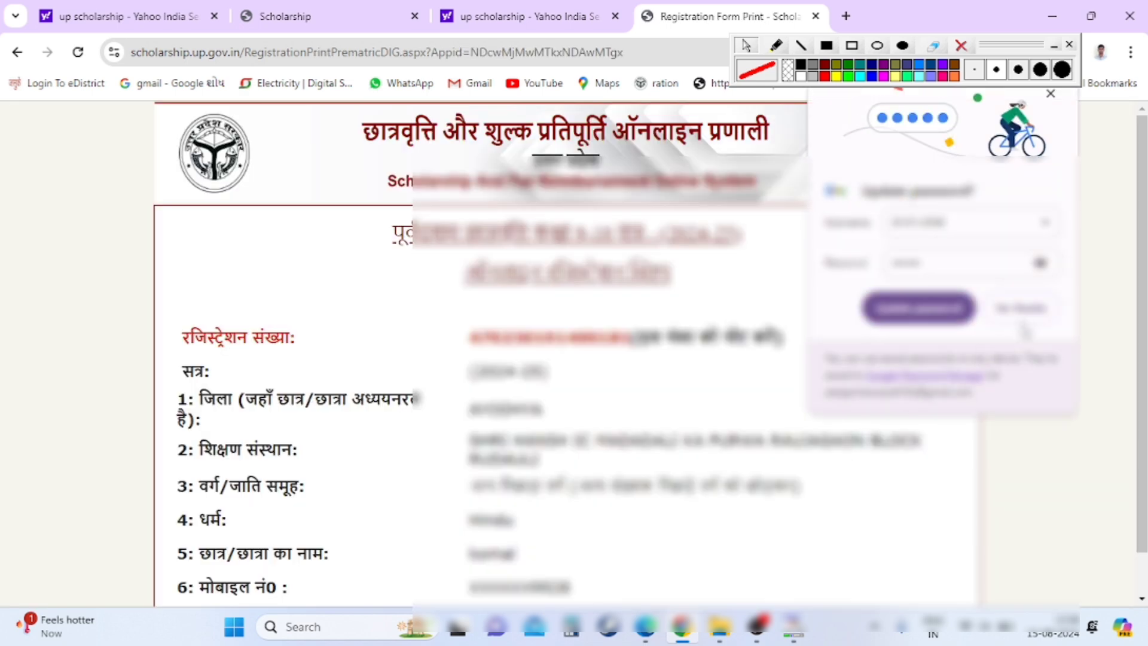
Dismiss Chrome's password prompt and copy the registration number from the slip.
left_click(1021, 316)
scroll(1067, 359, "down", 1)
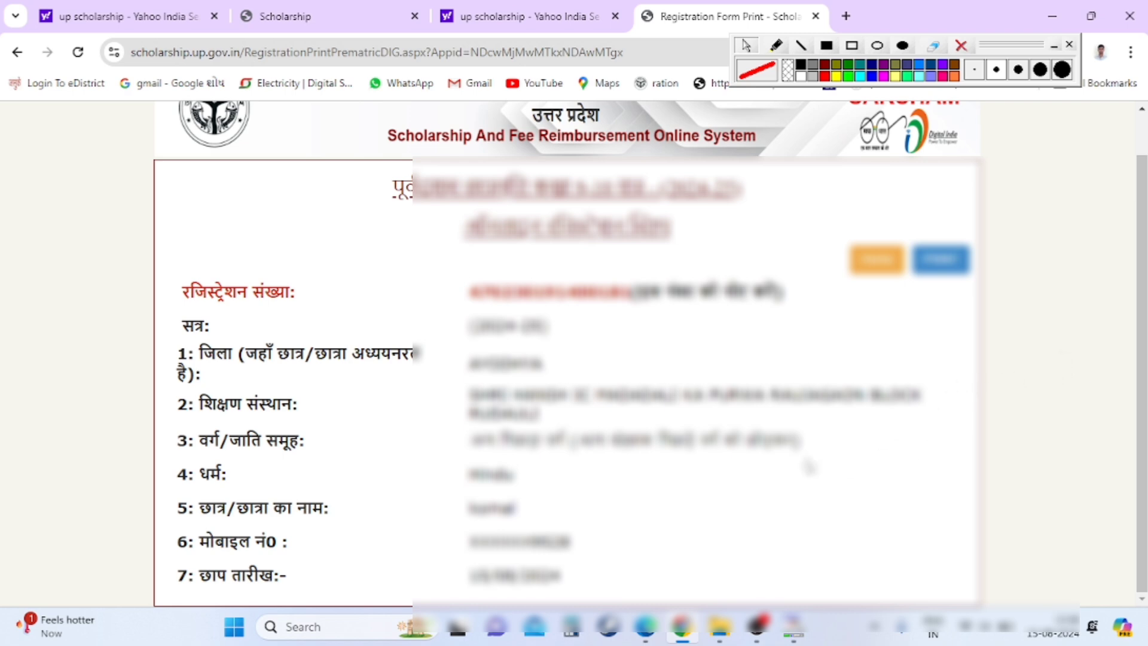
left_click_drag(460, 296, 631, 293)
right_click(625, 311)
left_click(644, 317)
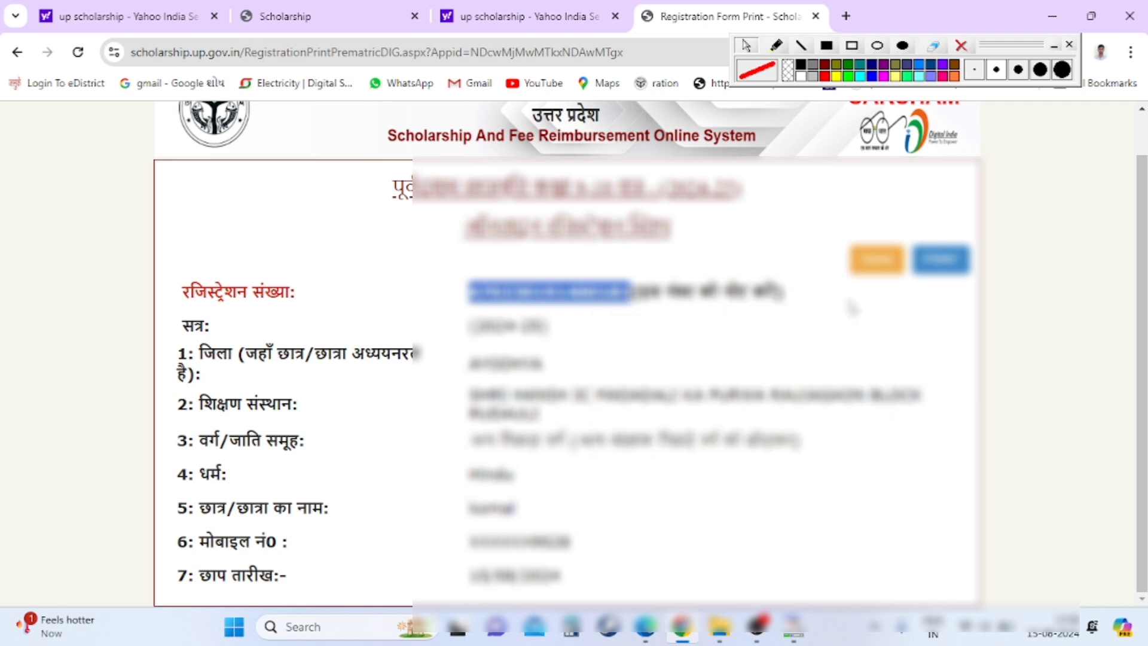
left_click(528, 290)
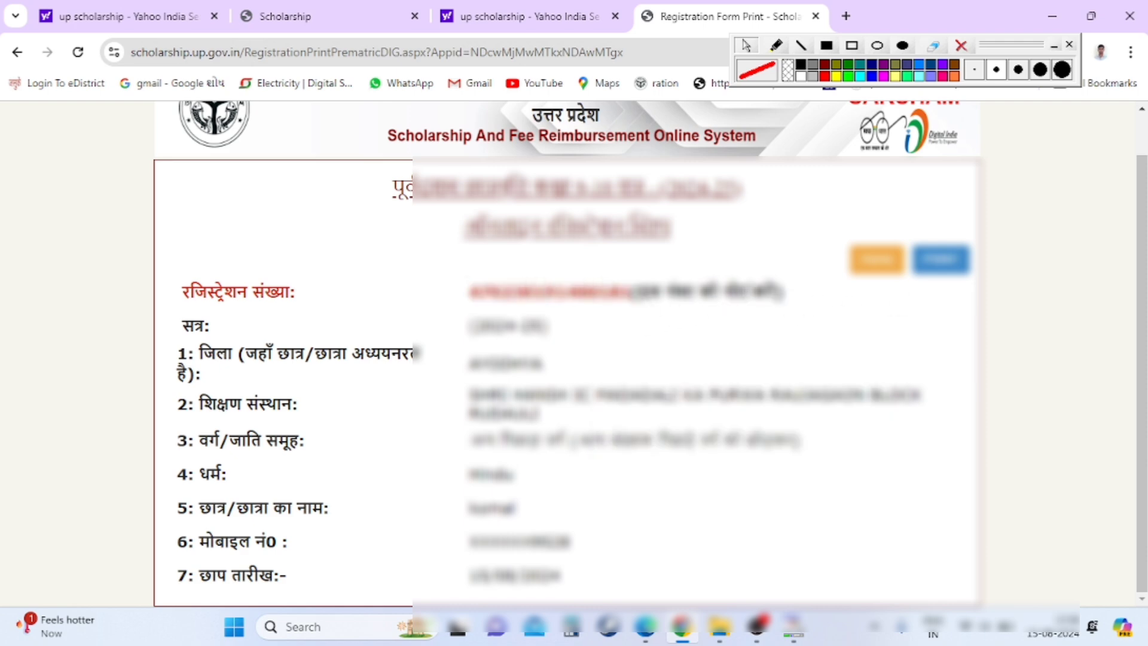
Print the registration slip and return to the portal home page.
left_click(939, 267)
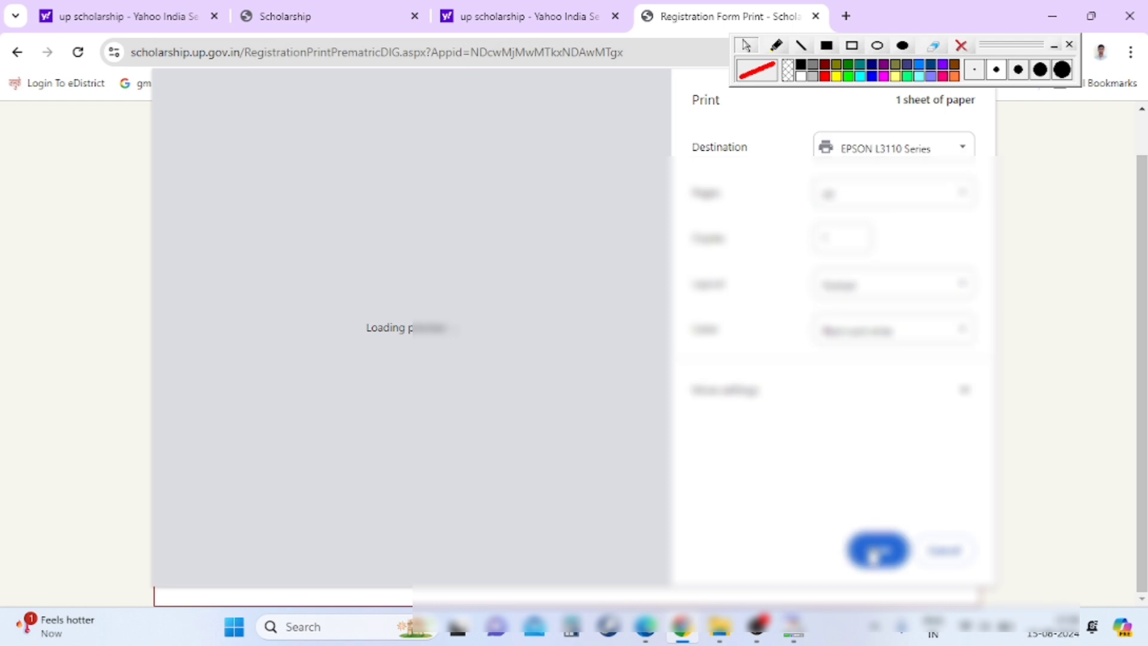
left_click(877, 549)
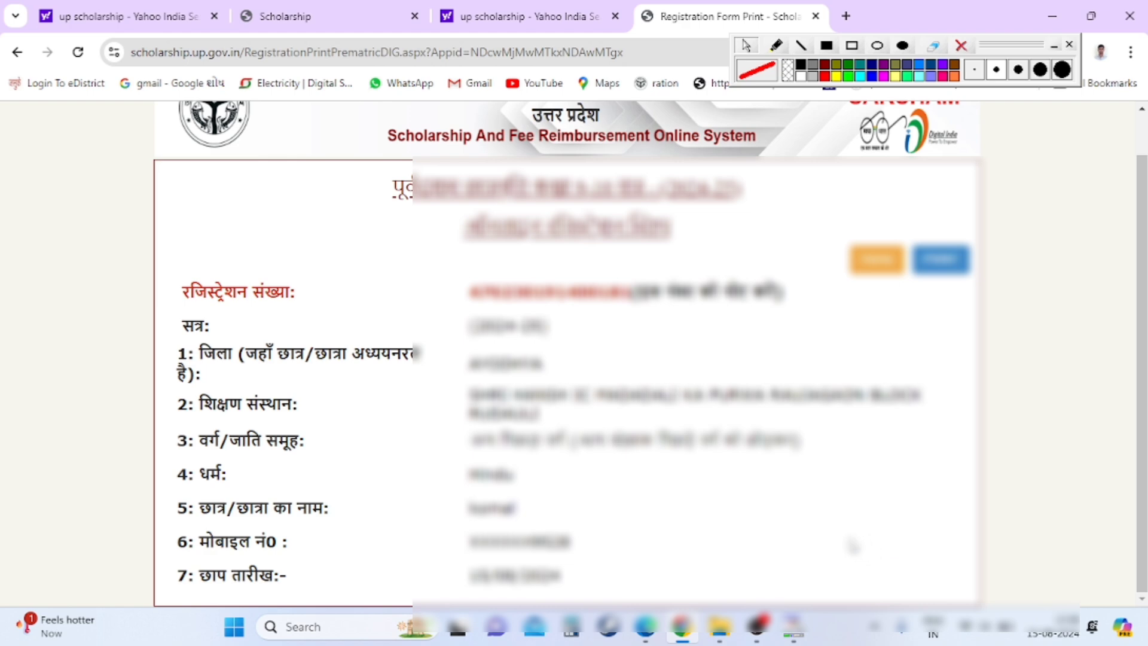
left_click(873, 274)
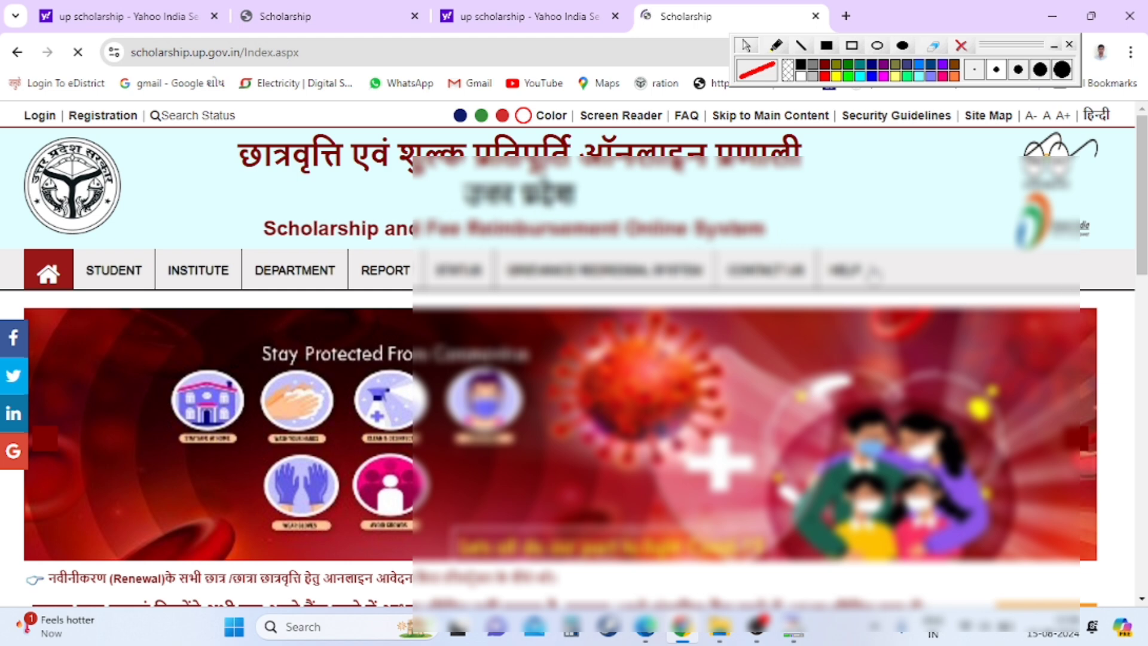
Open the Student > Fresh Login > Prematric Student Login form.
mouse_move(115, 291)
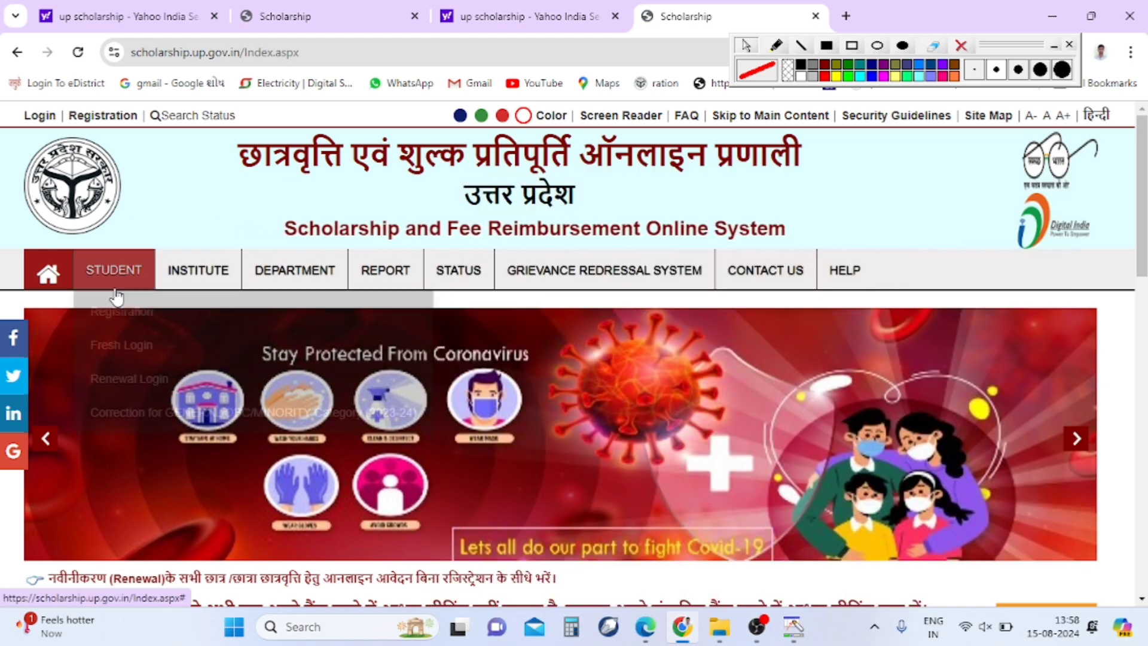
mouse_move(117, 356)
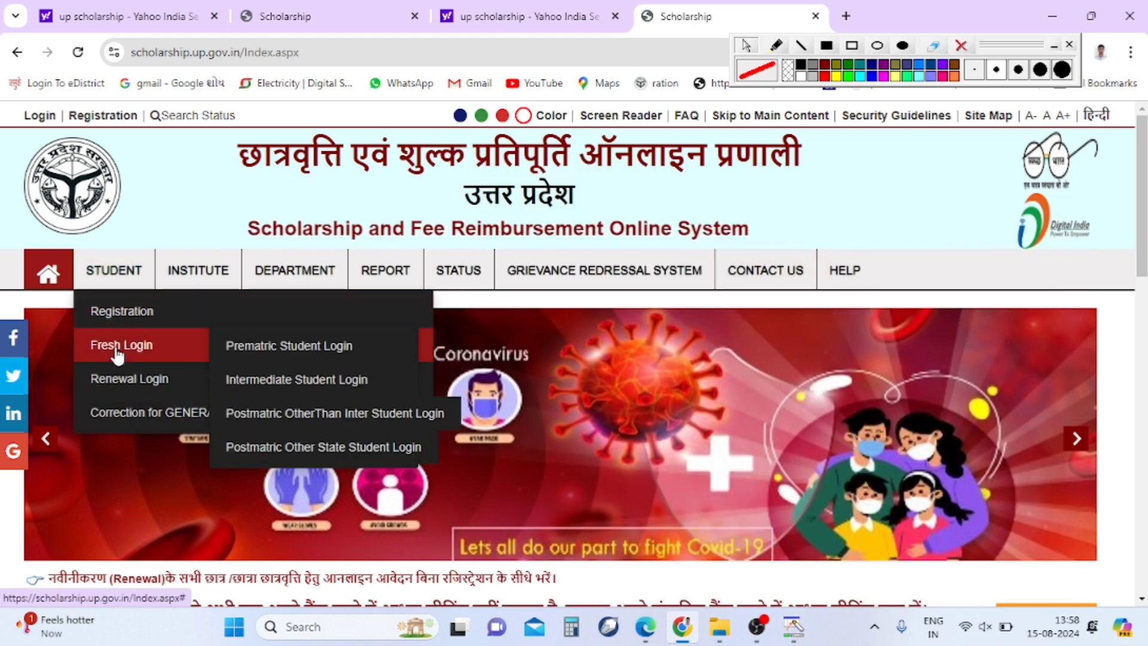
left_click(348, 347)
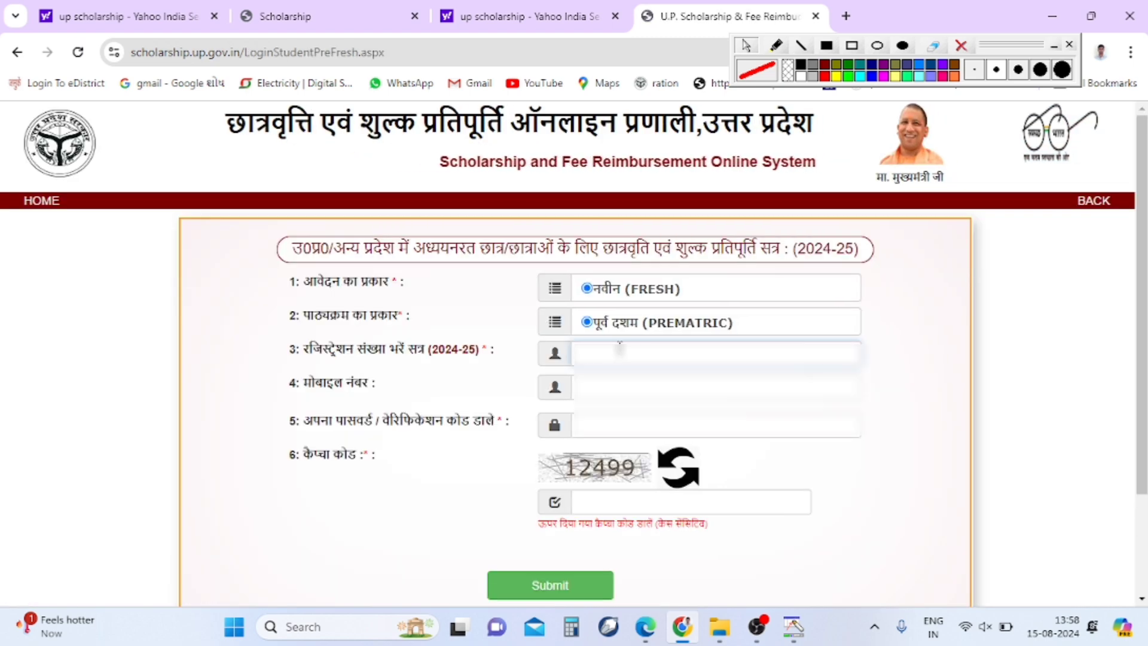
Log in with the registration number, password and captcha 12499.
left_click(619, 359)
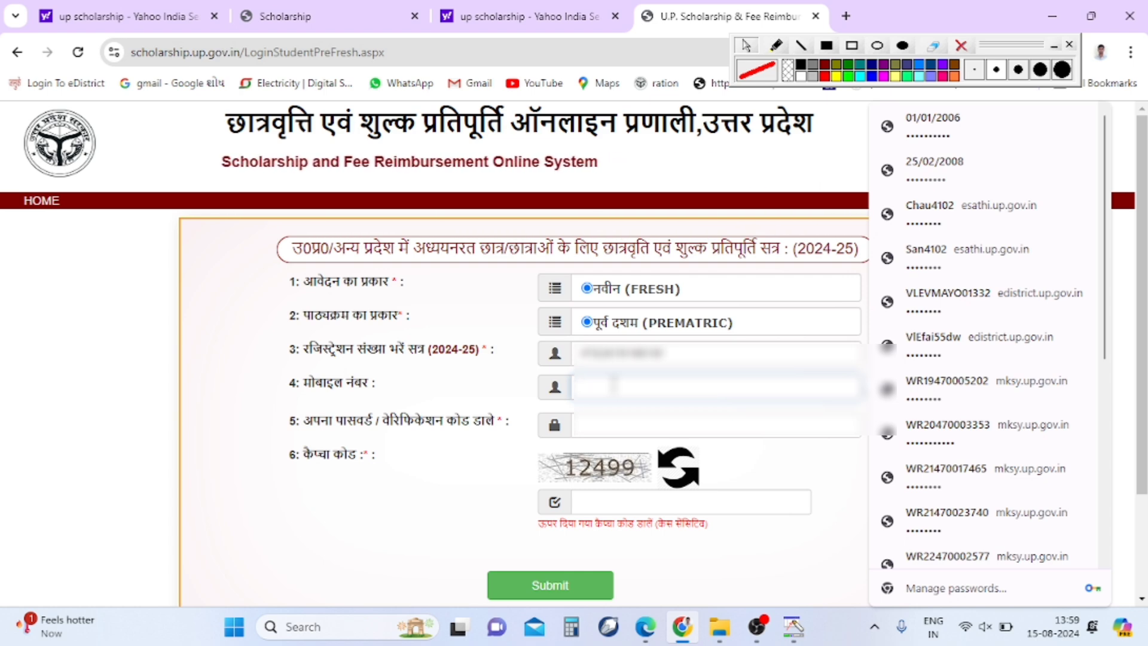
type("****")
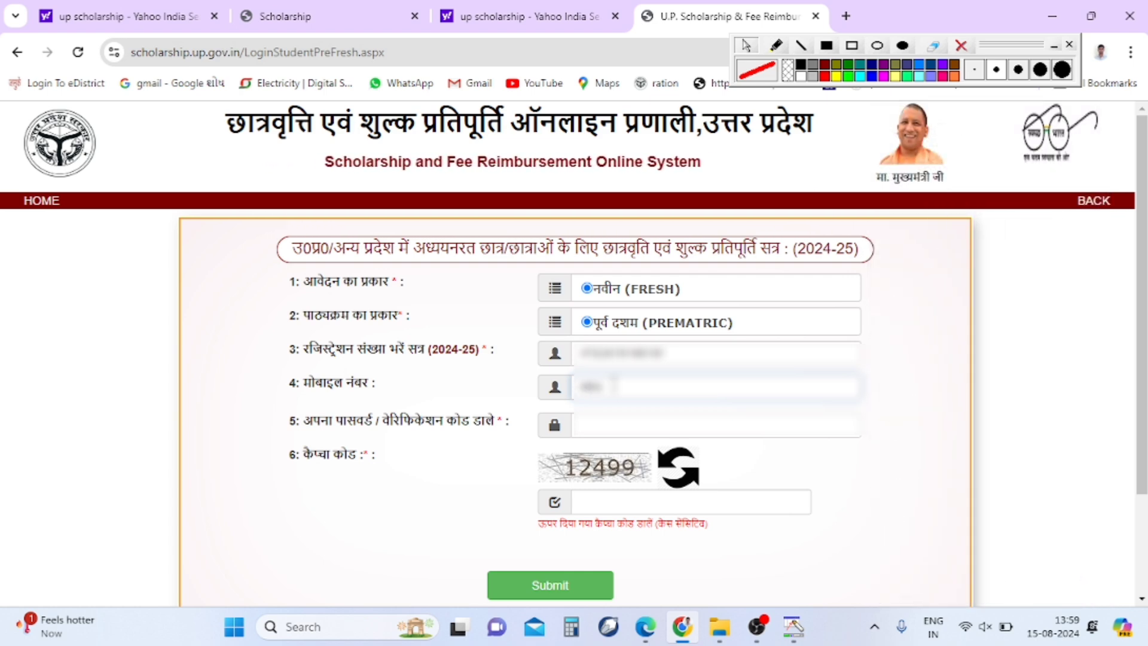
type("**")
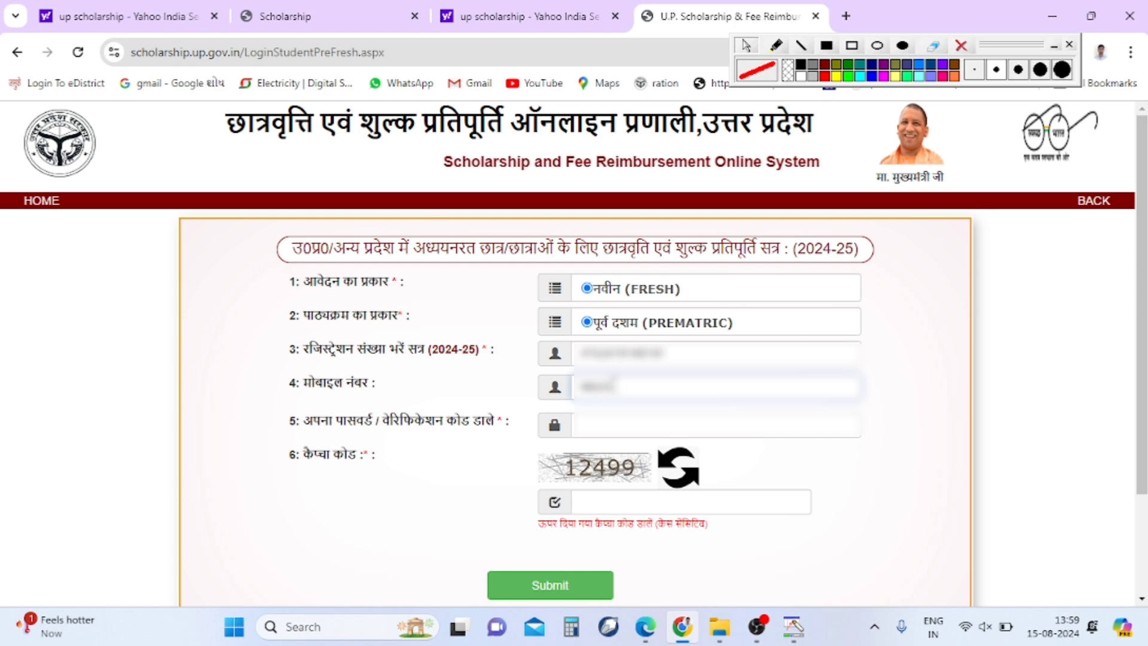
type("**")
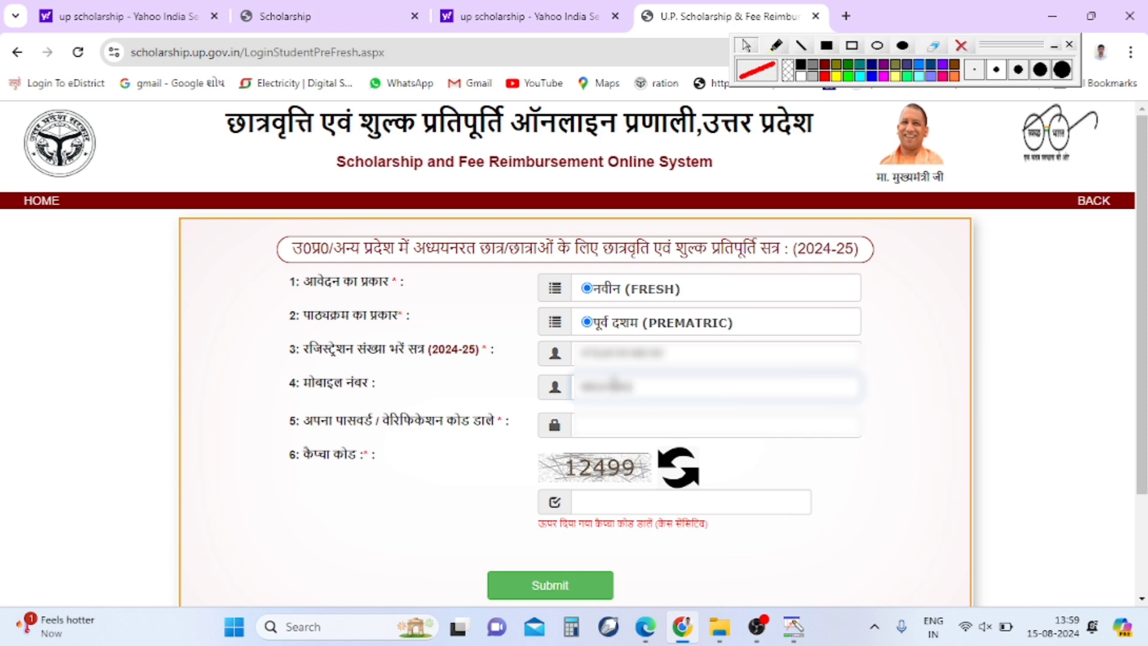
type("**")
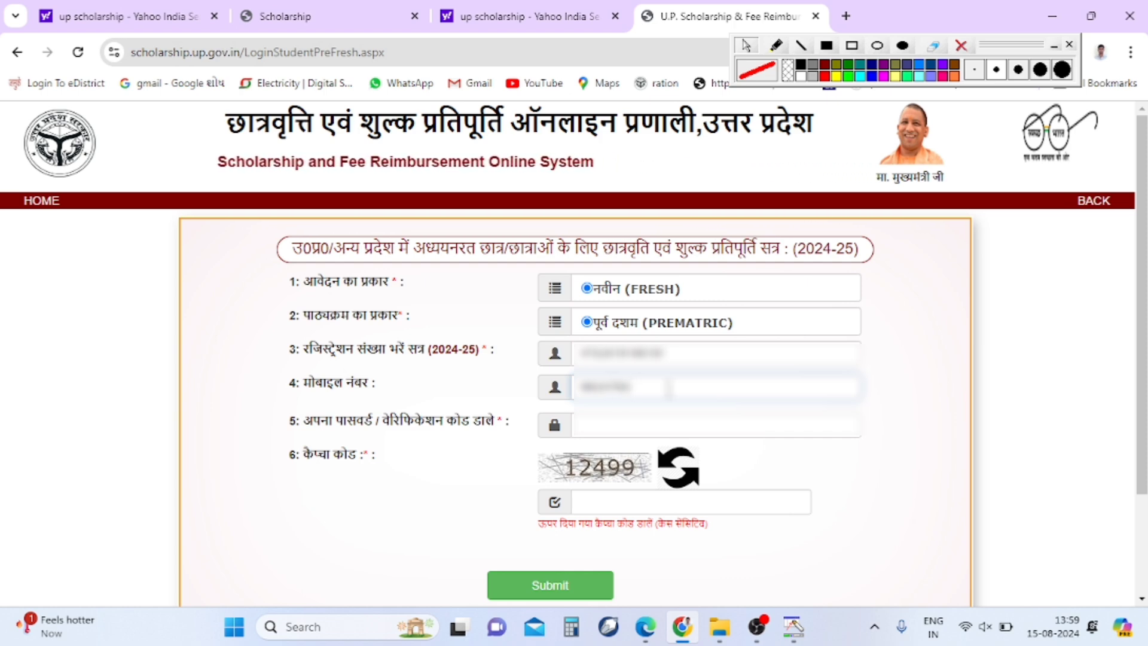
left_click(608, 426)
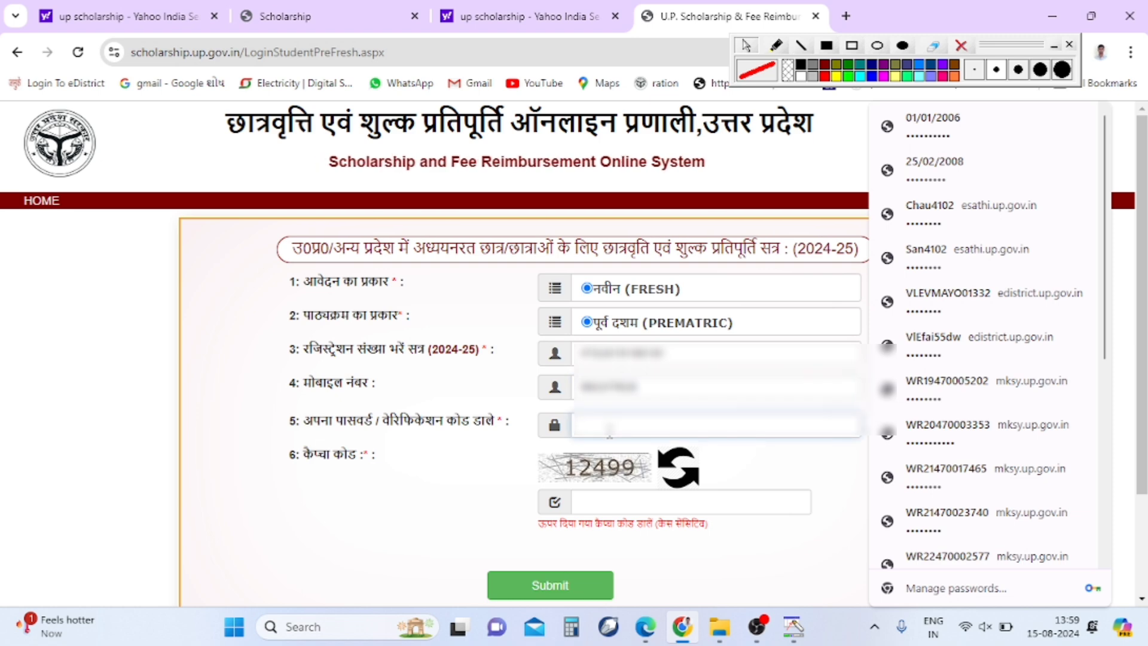
type("*")
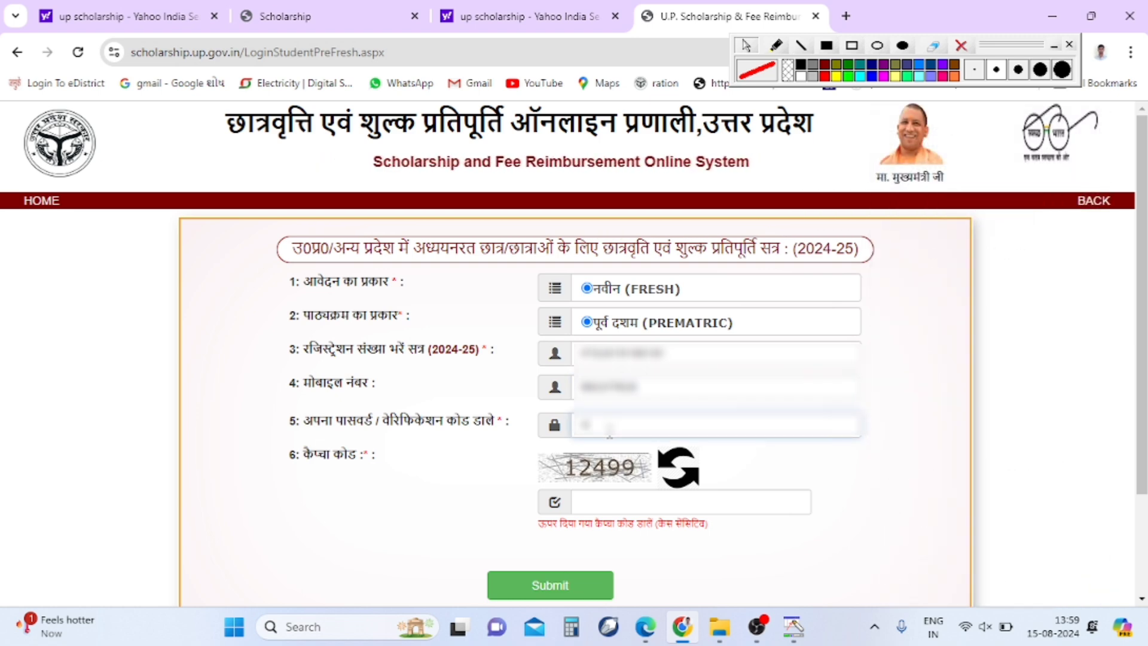
type("***")
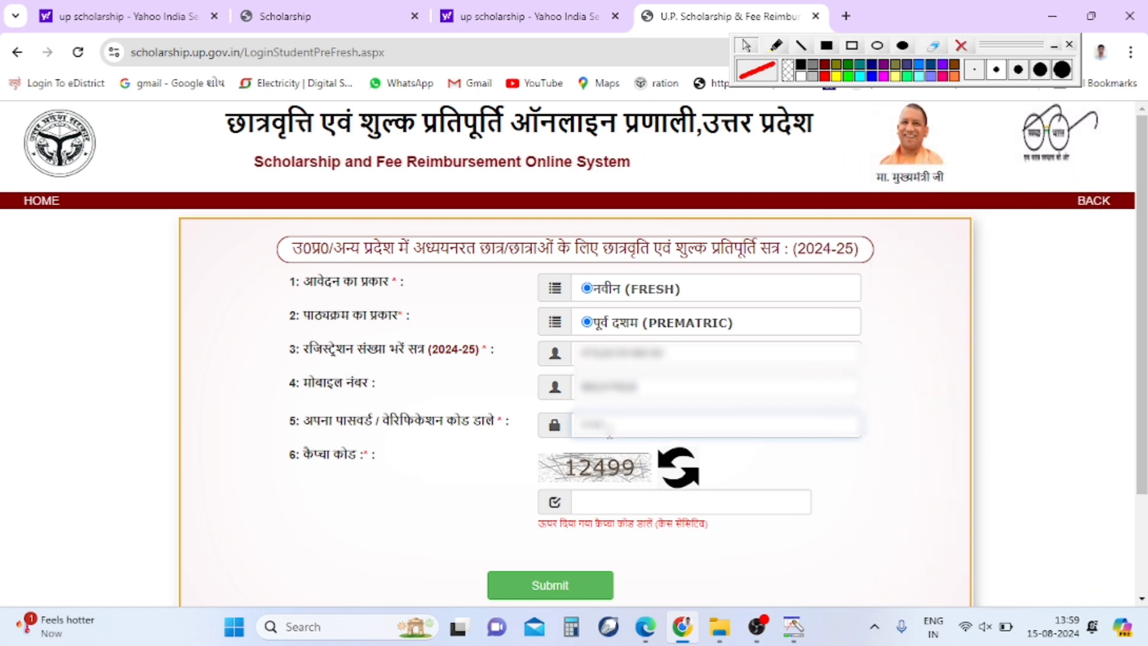
left_click(608, 508)
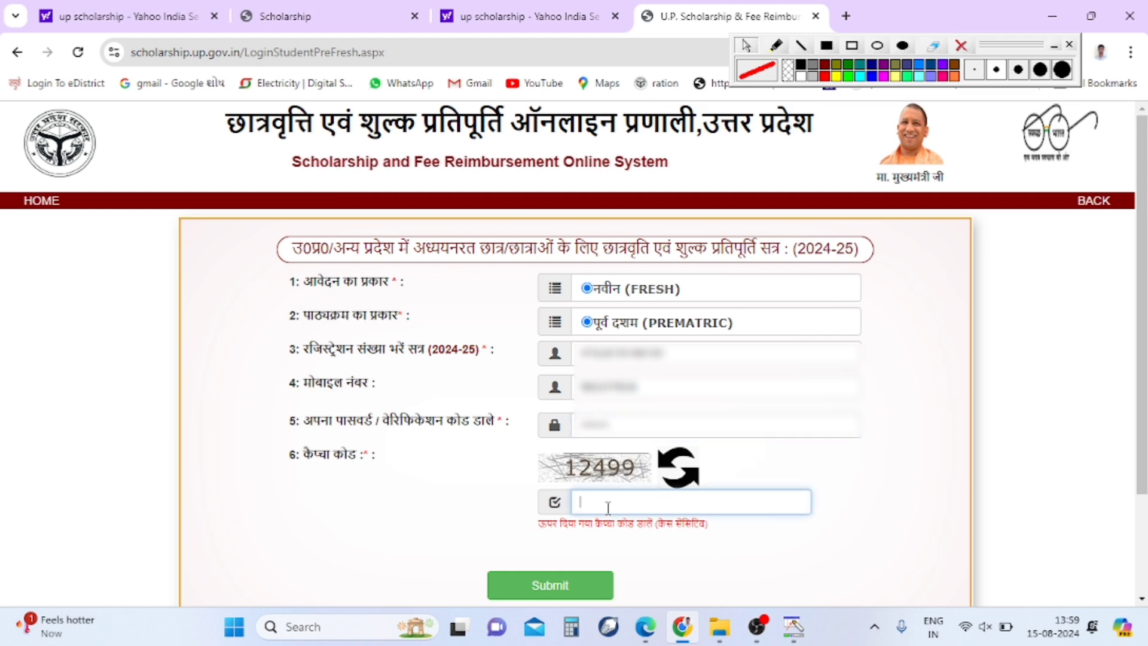
type("12499")
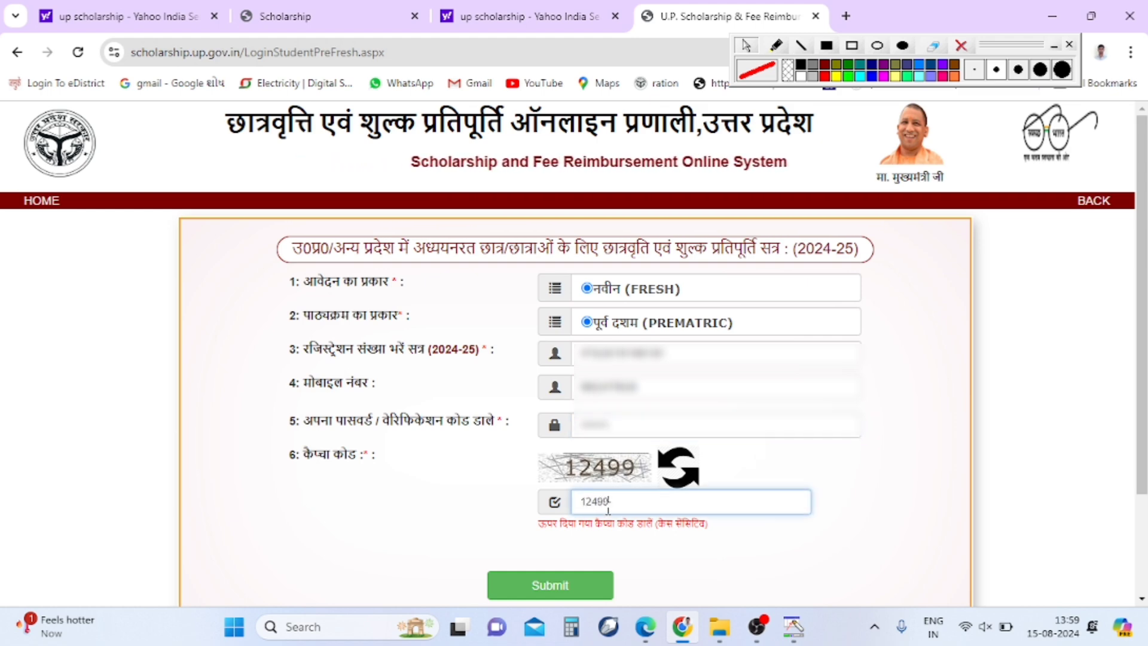
left_click(571, 585)
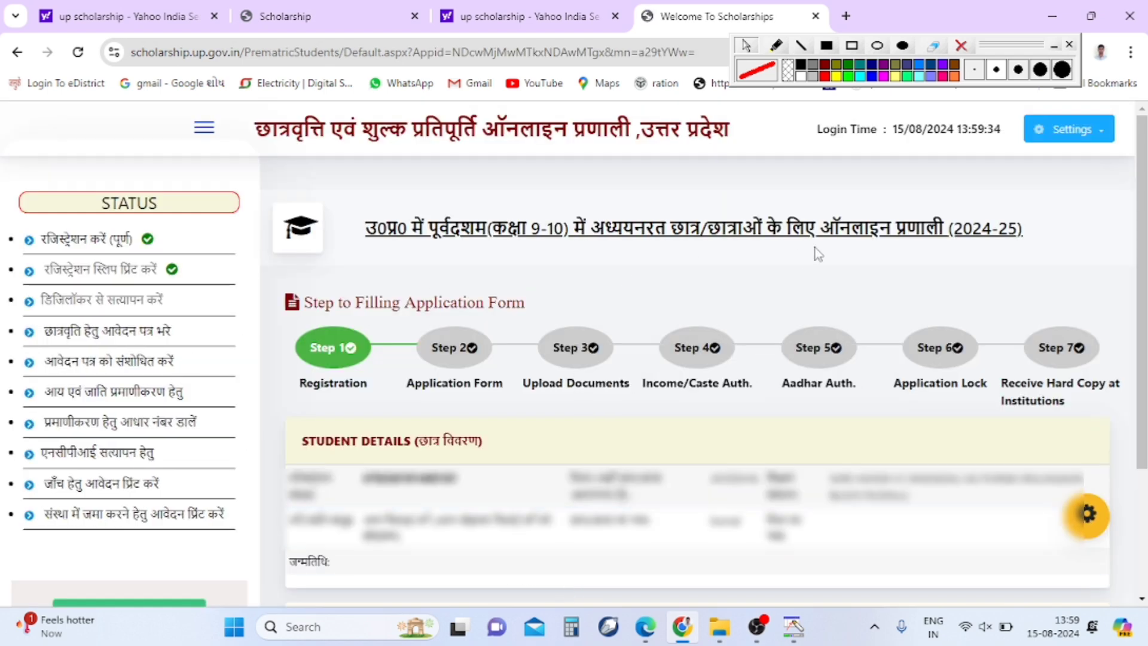
Underline the completed registration and slip statuses, then box the DigiLocker verification item.
left_click(777, 46)
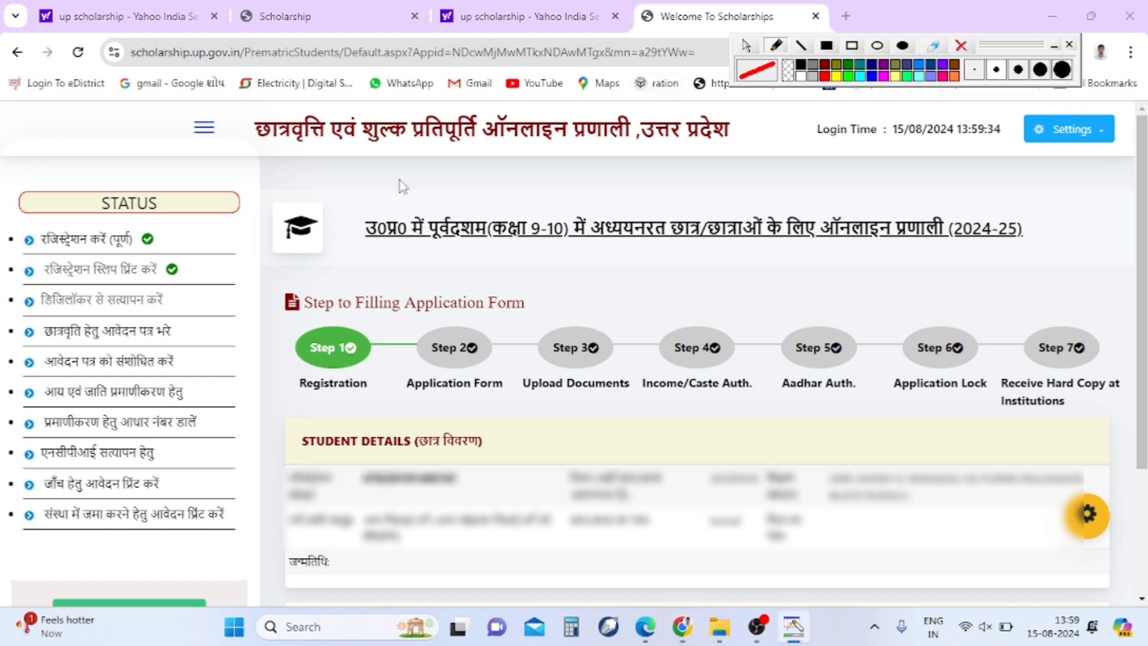
left_click_drag(181, 237, 226, 225)
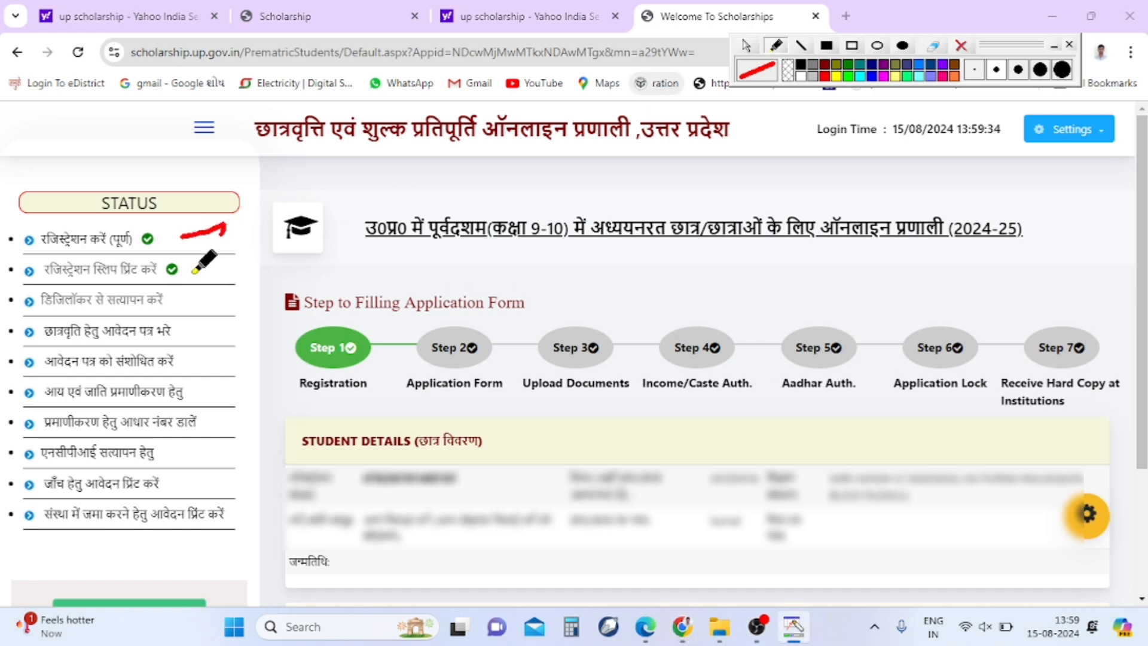
left_click_drag(193, 273, 237, 256)
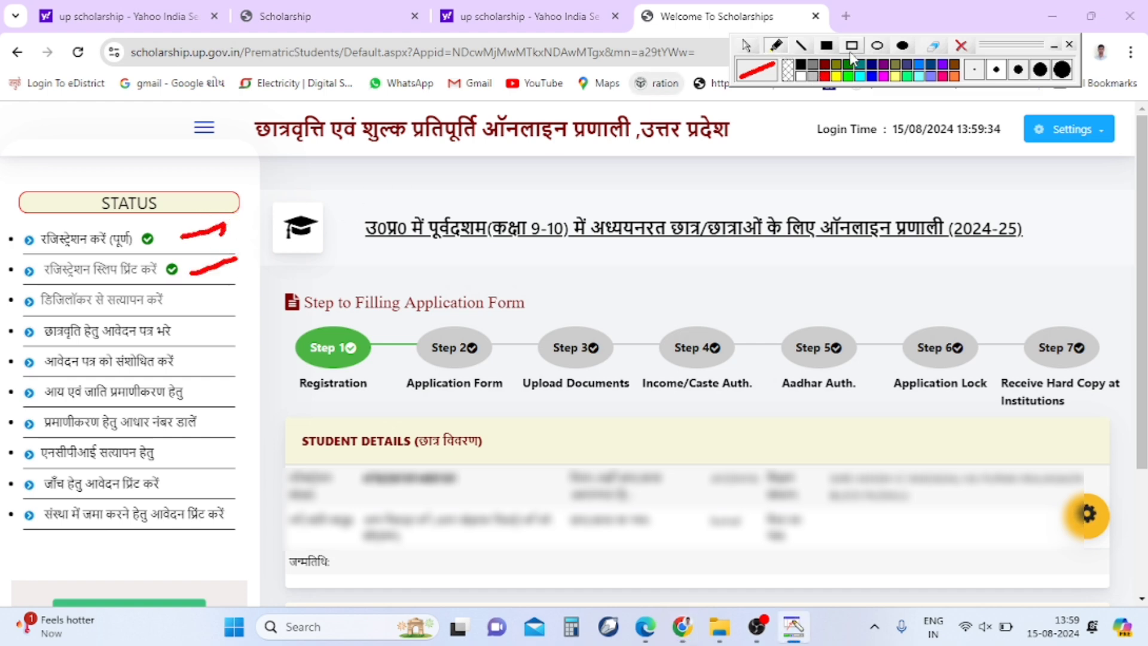
left_click(961, 46)
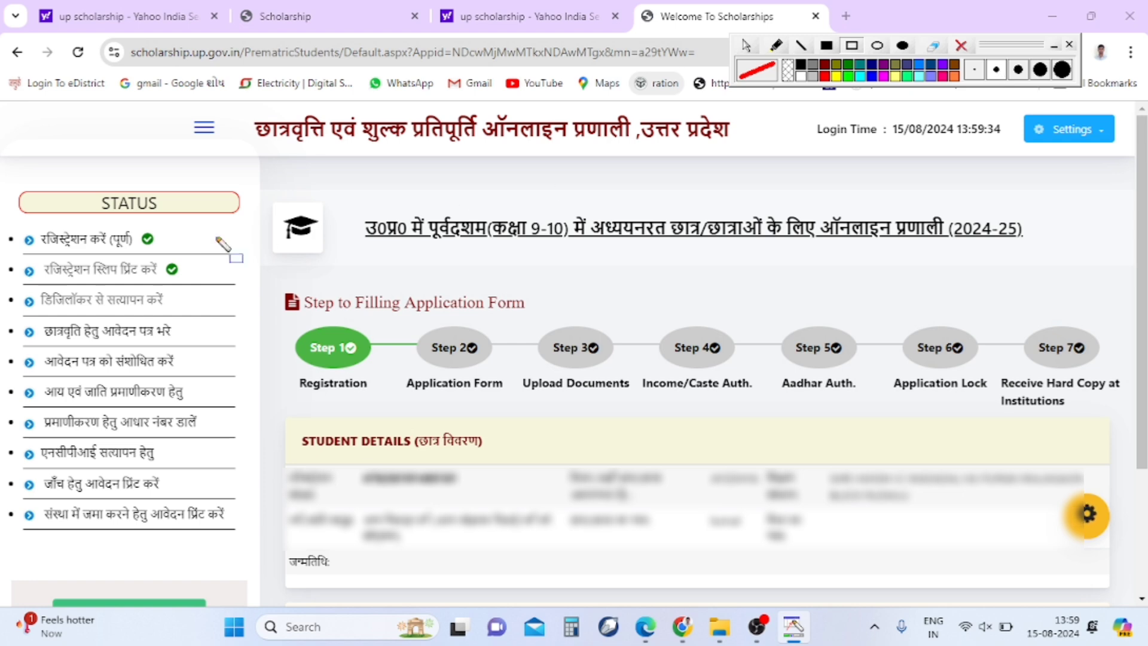
left_click_drag(3, 283, 206, 323)
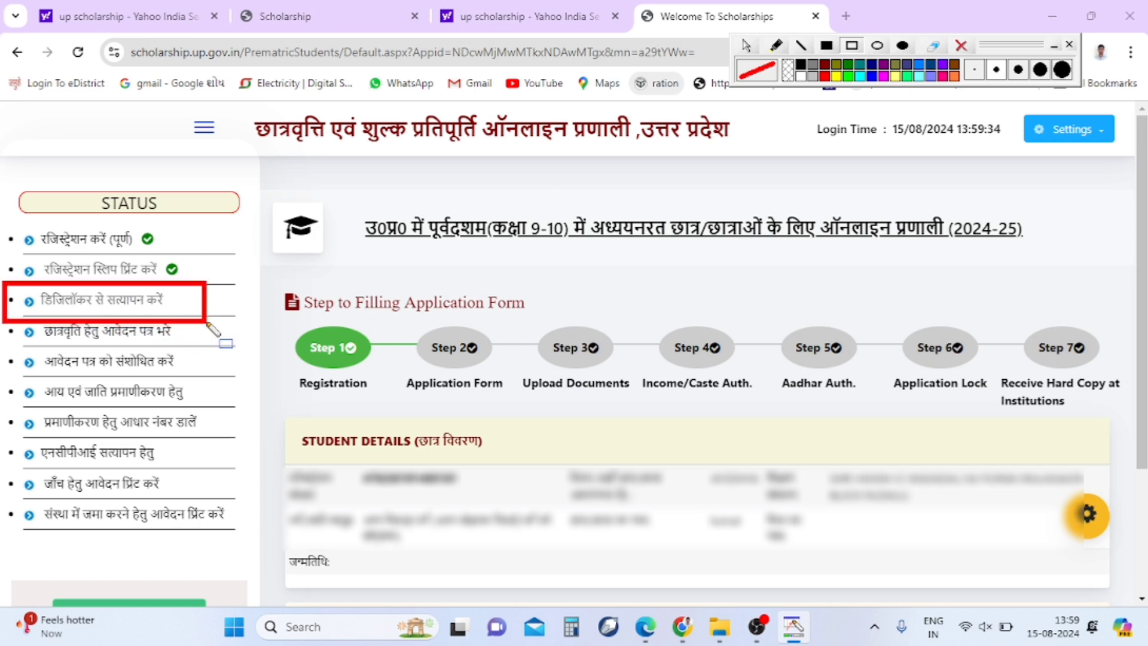
left_click(745, 46)
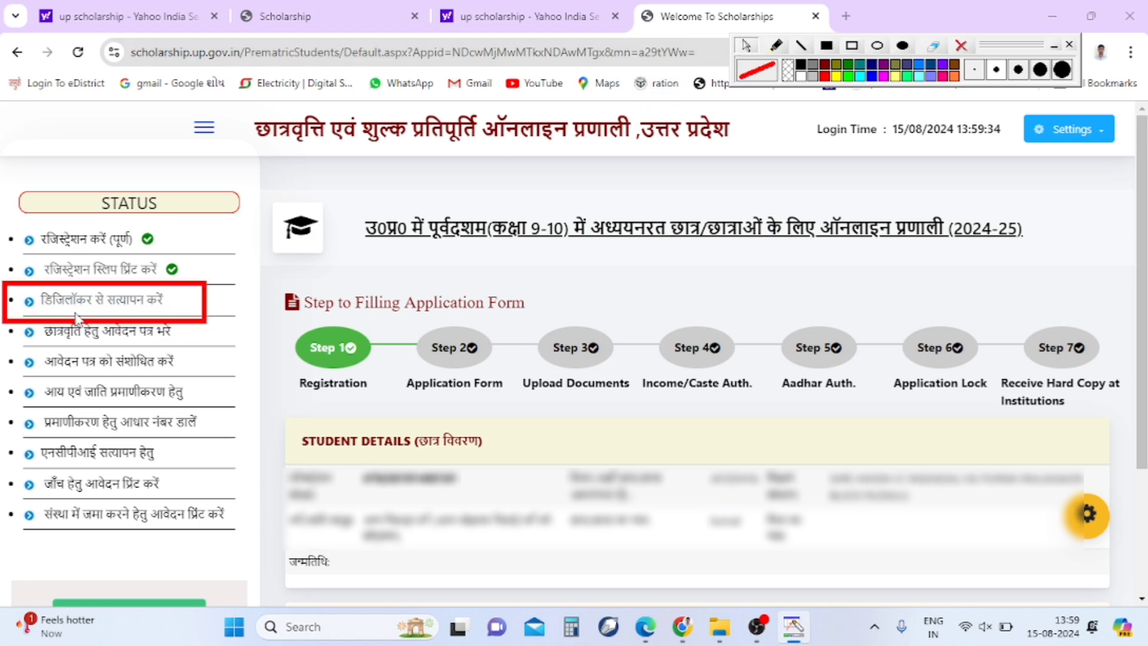
Open DigiLocker verification and confirm the redirect to DigiLocker.
left_click(94, 299)
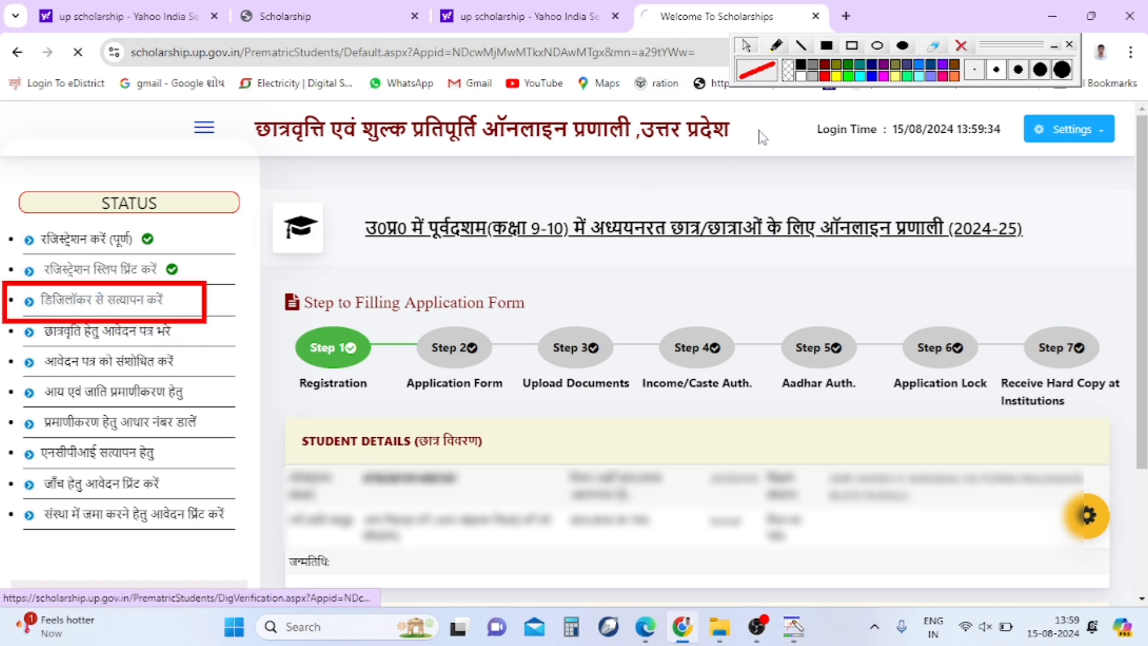
left_click(961, 46)
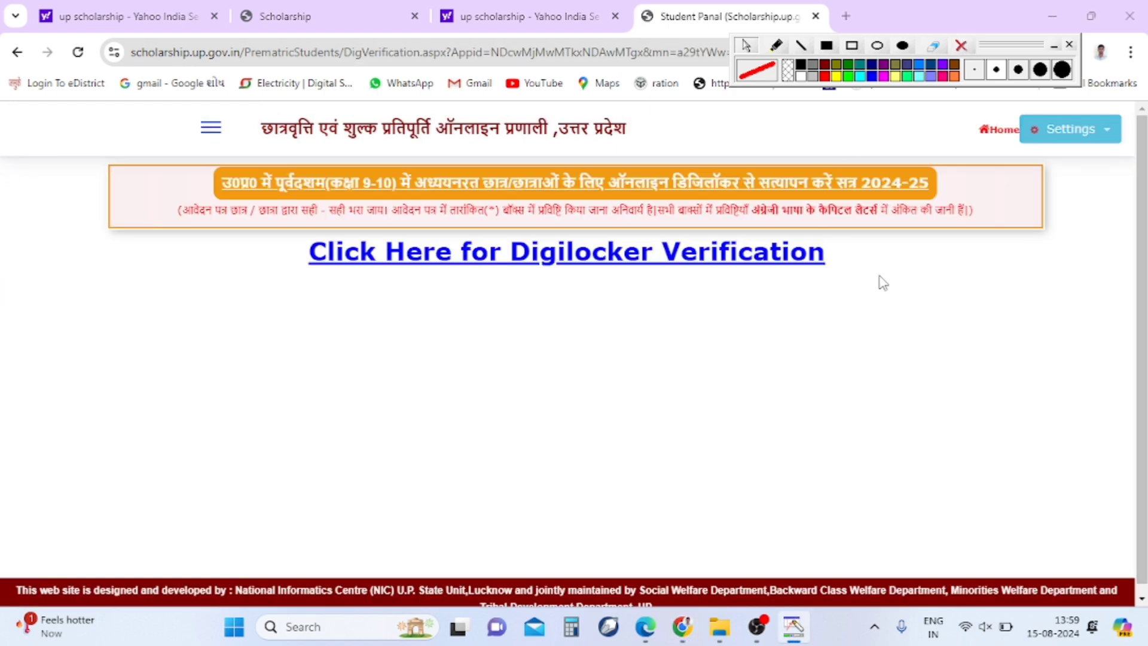
left_click(722, 268)
left_click(650, 197)
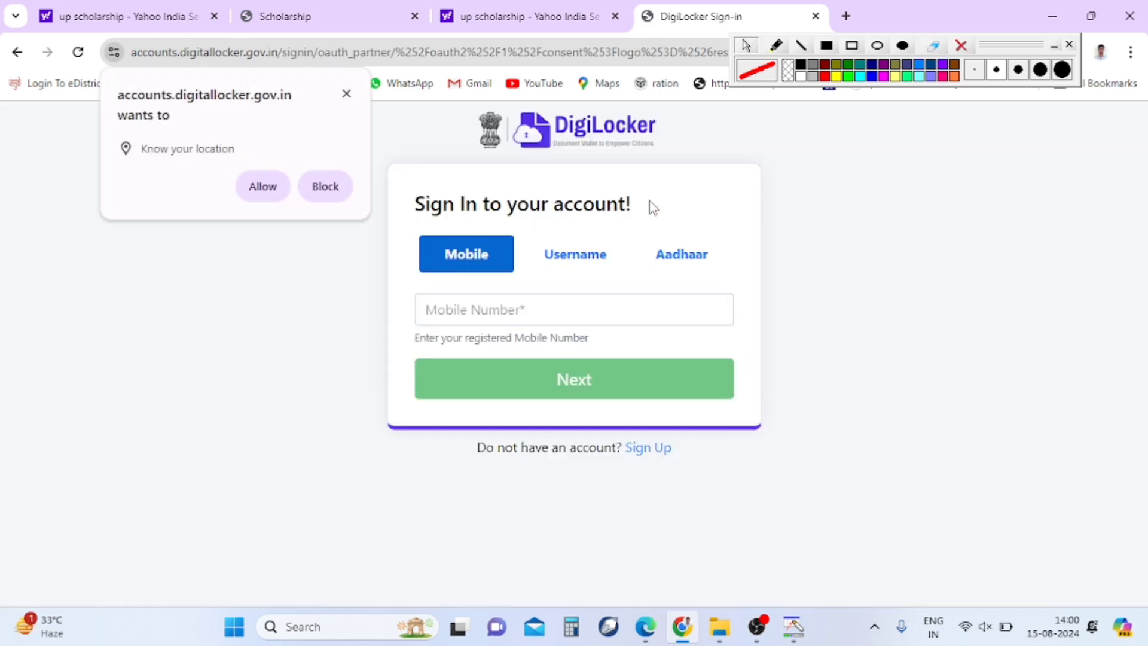
Switch DigiLocker sign-in to Aadhaar, enter the Aadhaar number, and request the OTP.
left_click(664, 309)
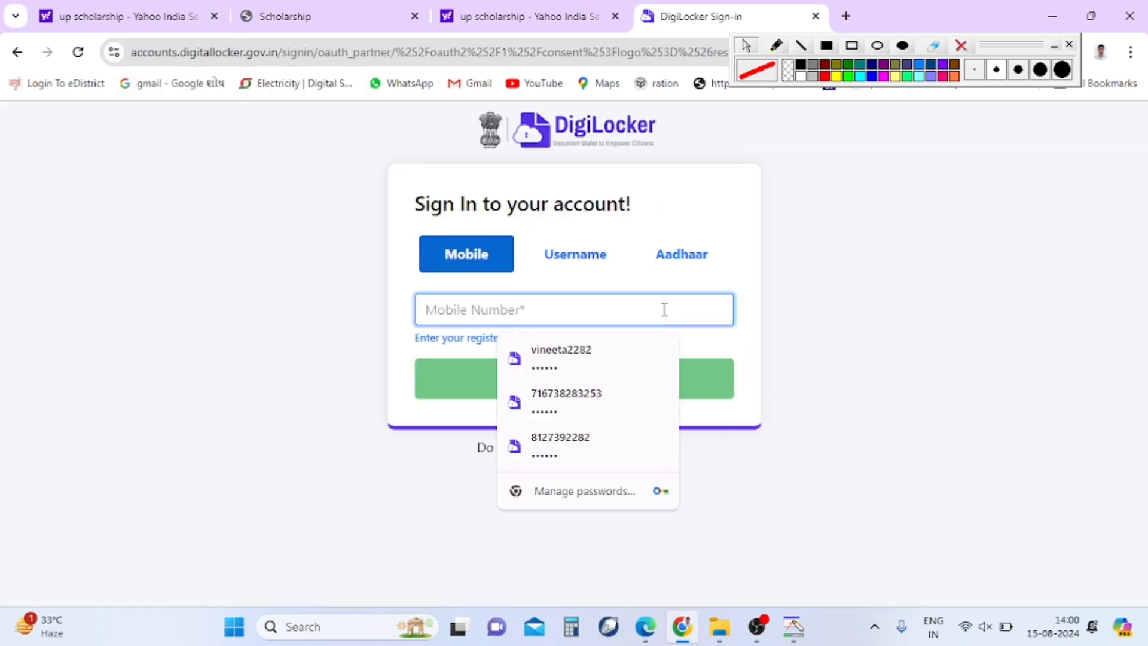
left_click(685, 262)
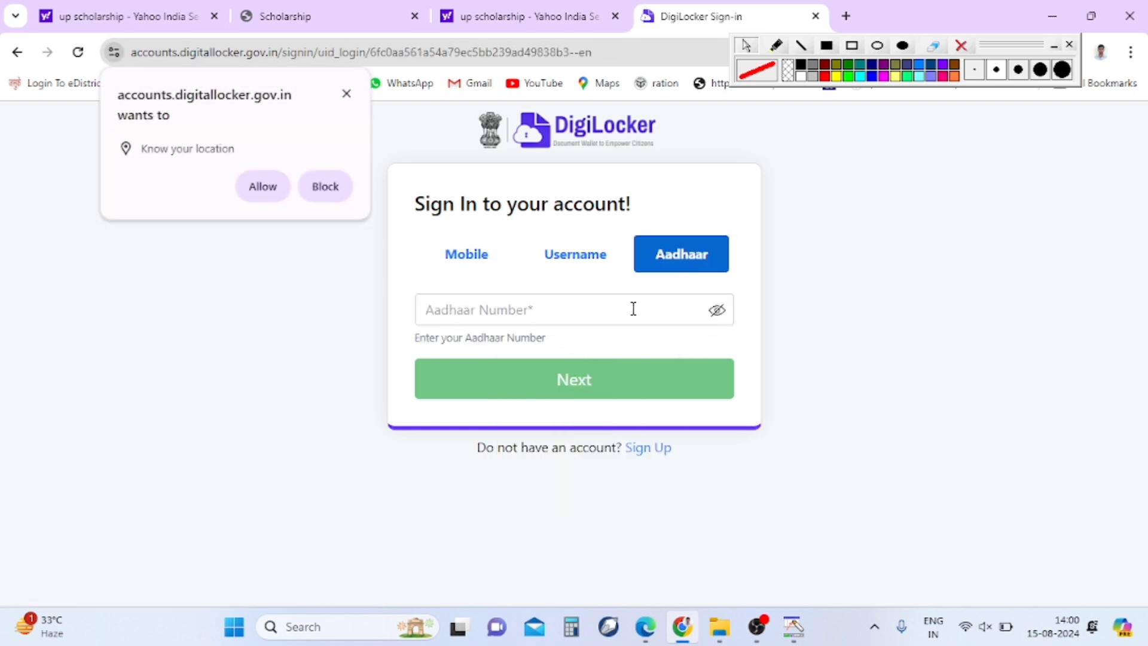
left_click(633, 308)
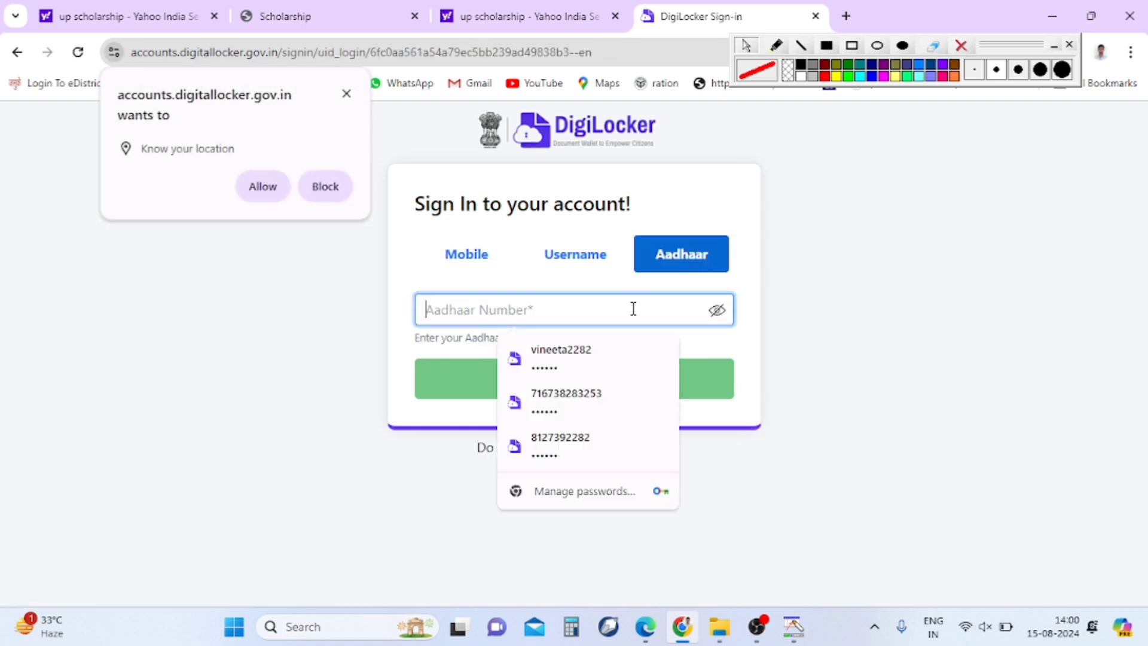
type("71")
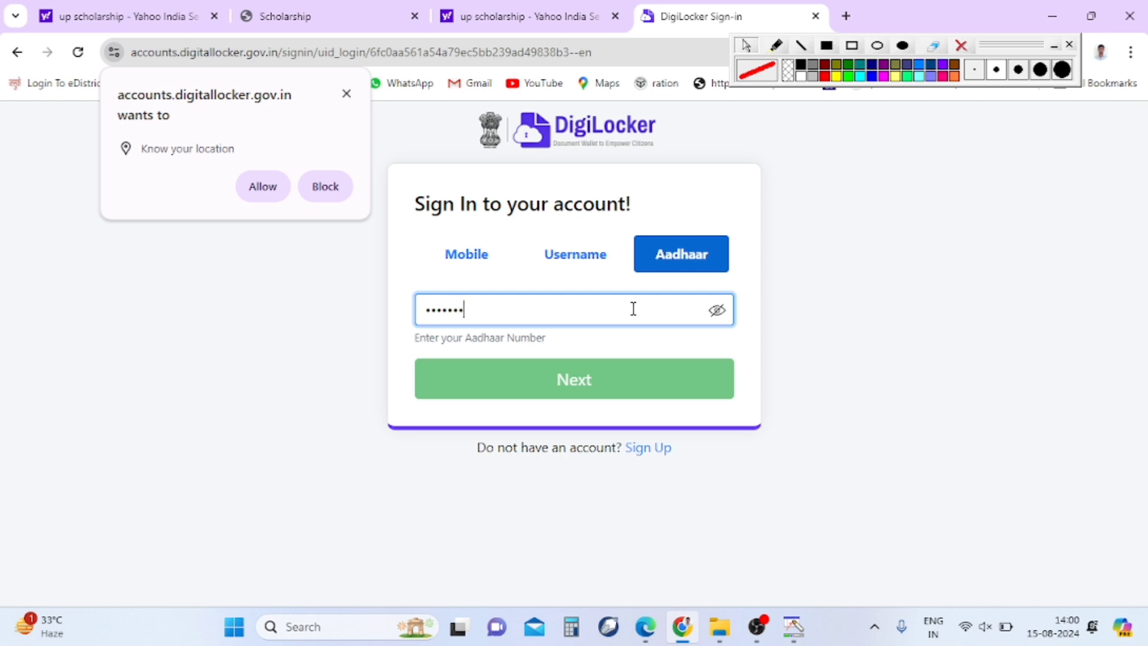
type("0")
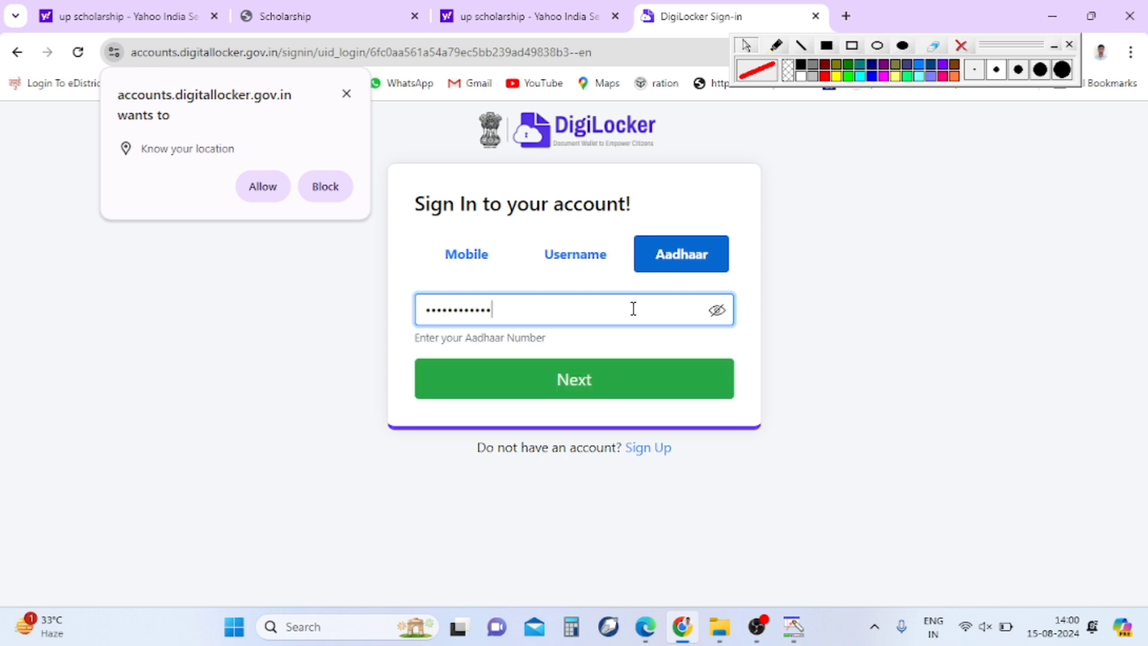
left_click(702, 386)
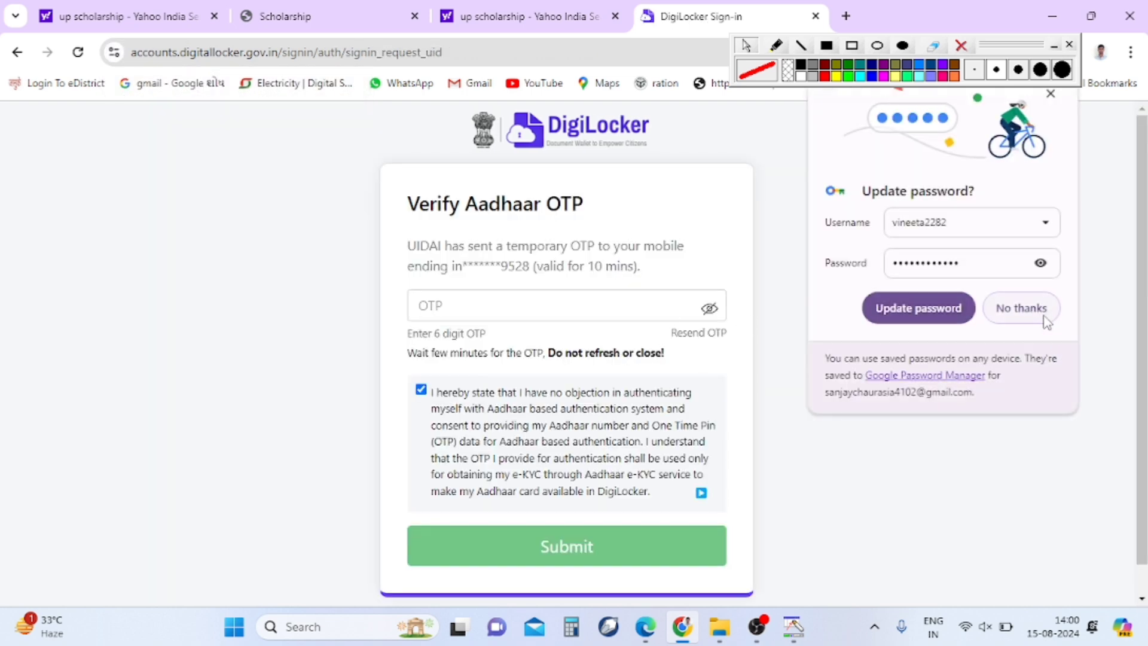
Dismiss the password prompt, paste the six-digit Aadhaar OTP, and submit it.
left_click(1021, 309)
left_click(608, 306)
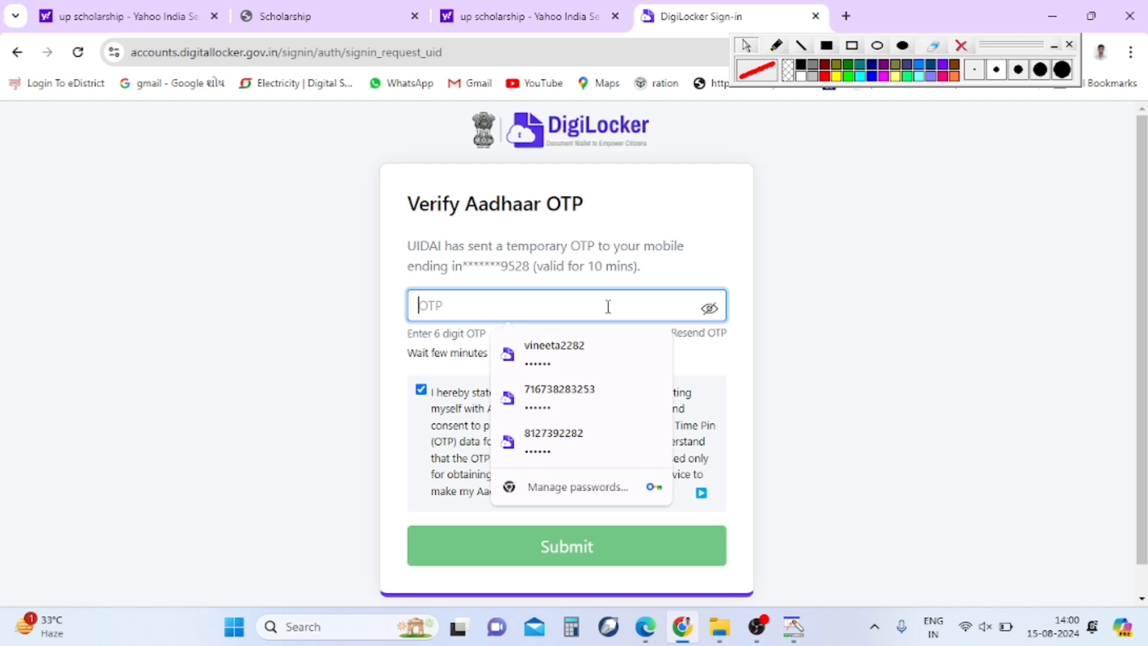
key("ctrl+v")
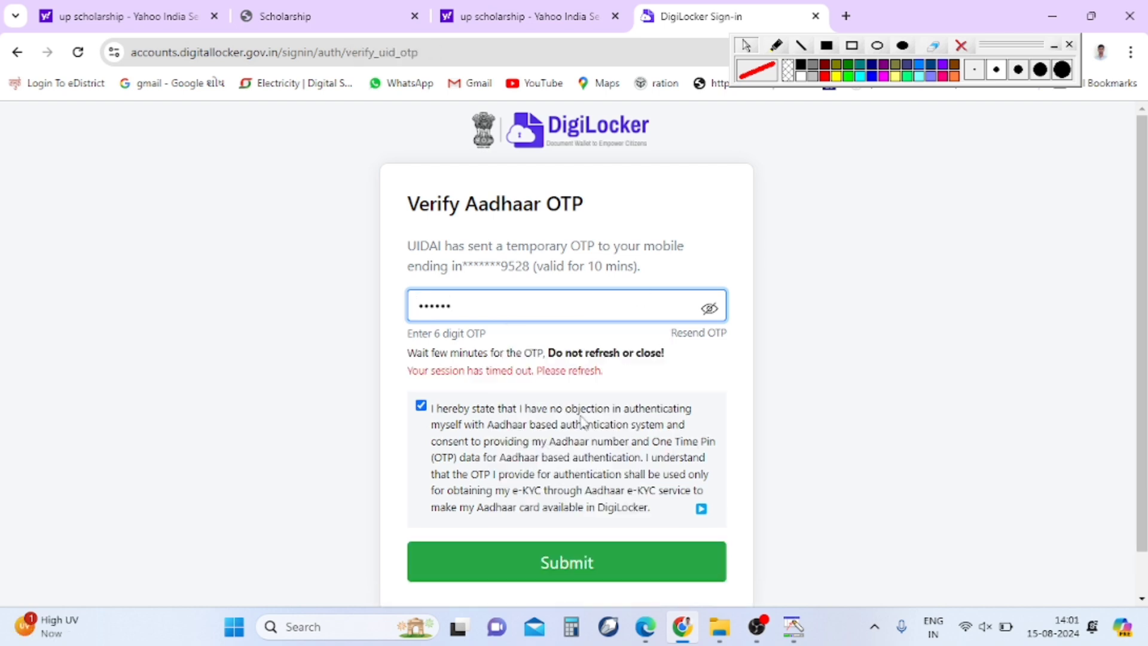
left_click(625, 577)
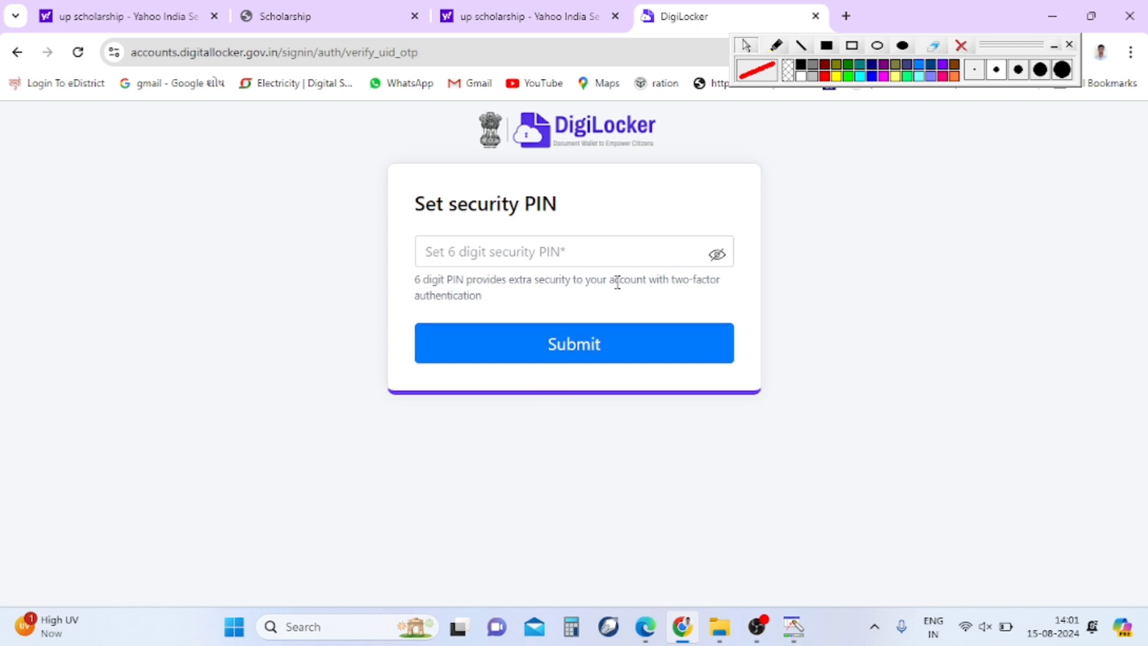
Save a six-digit DigiLocker security PIN and allow UP Scholarship to access the Aadhaar card.
left_click(619, 258)
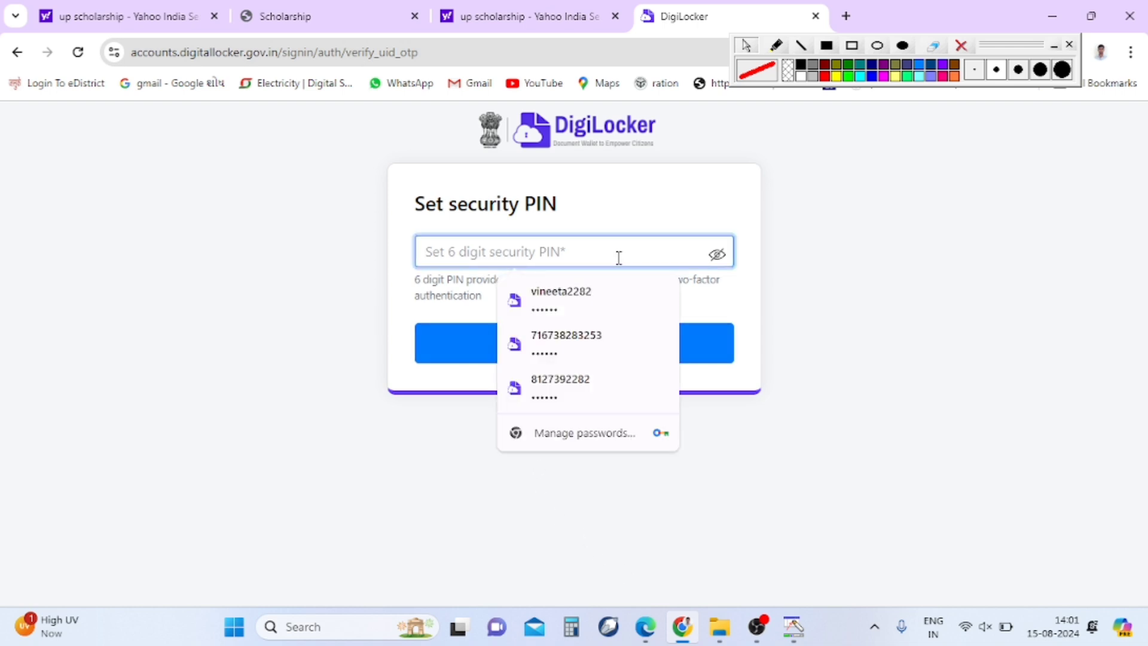
type("••••••")
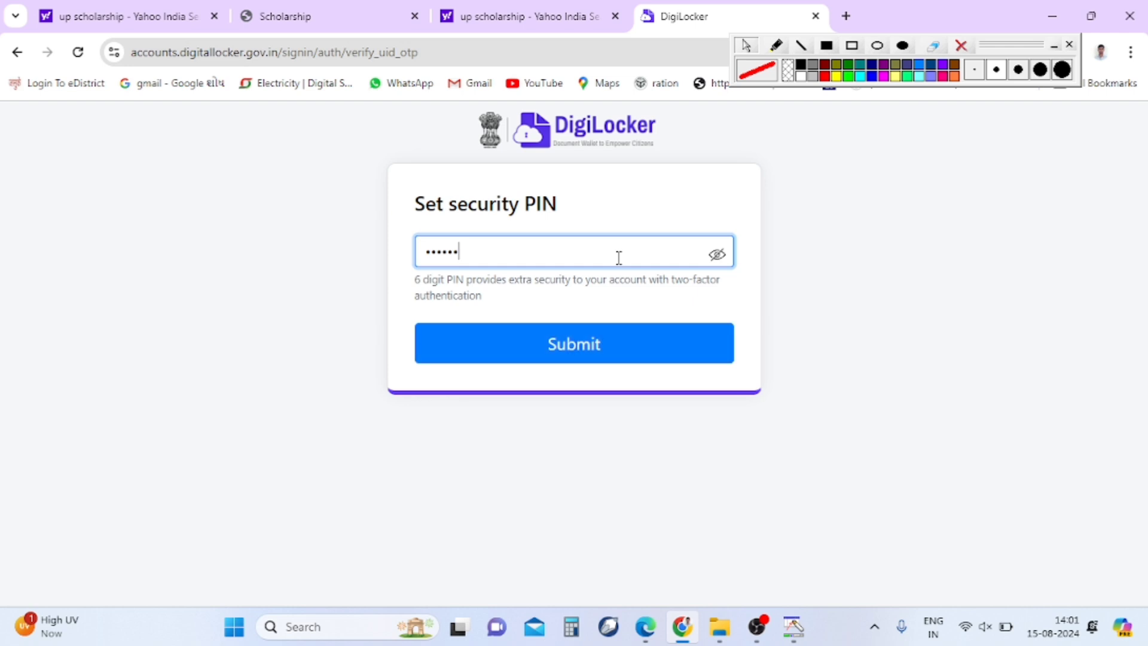
left_click(683, 347)
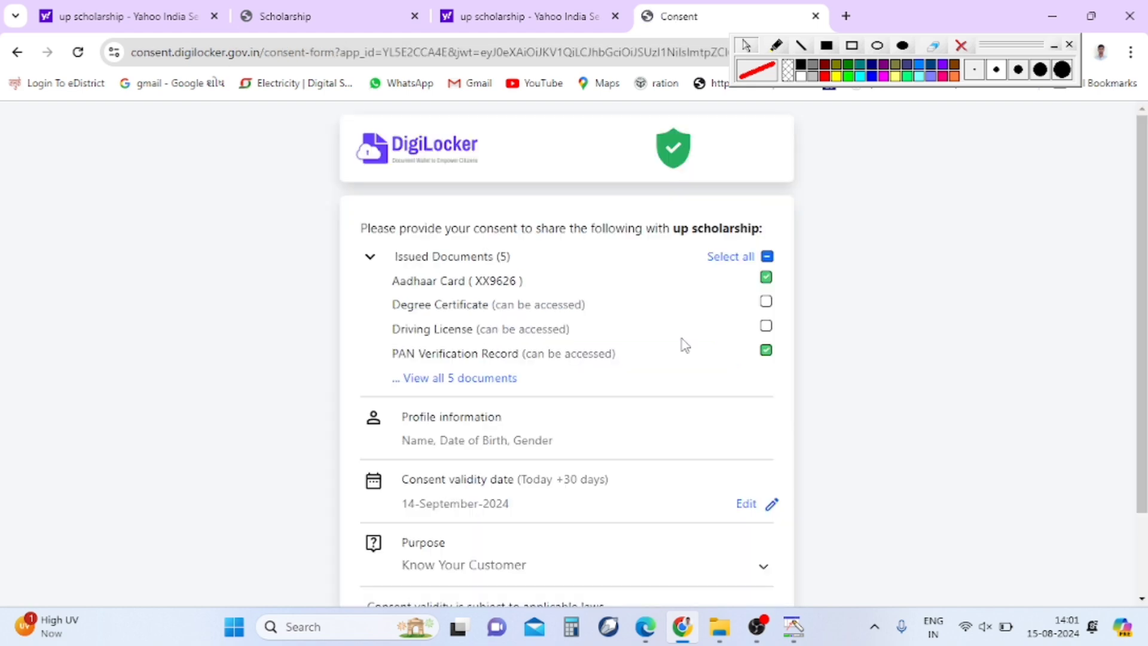
scroll(633, 301, "down", 2)
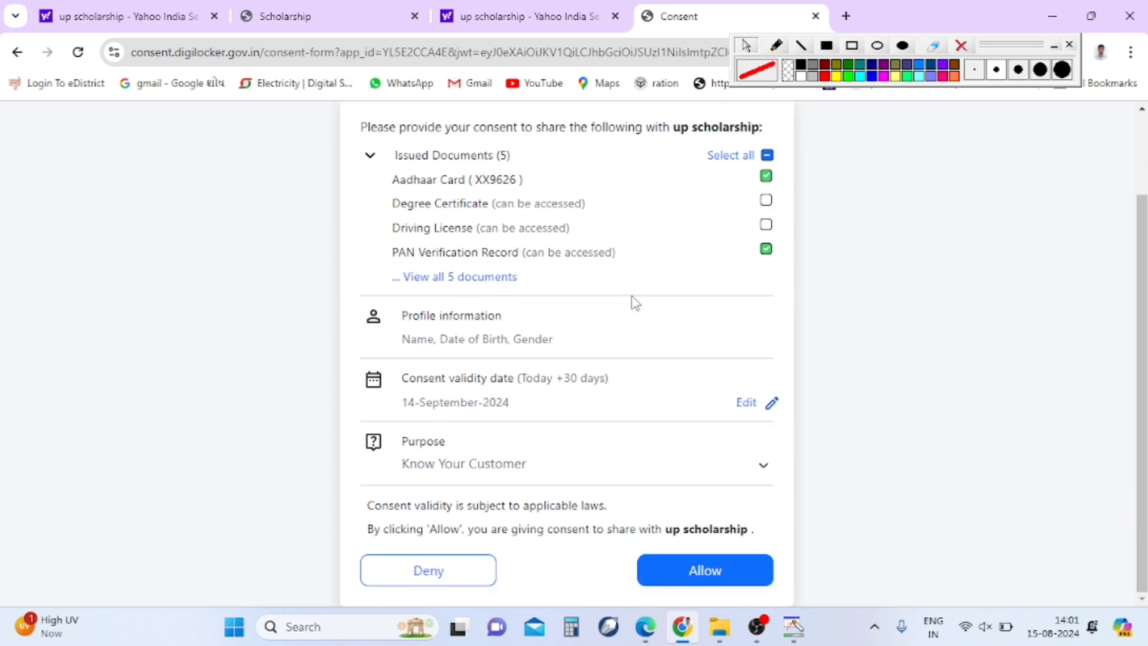
left_click(735, 584)
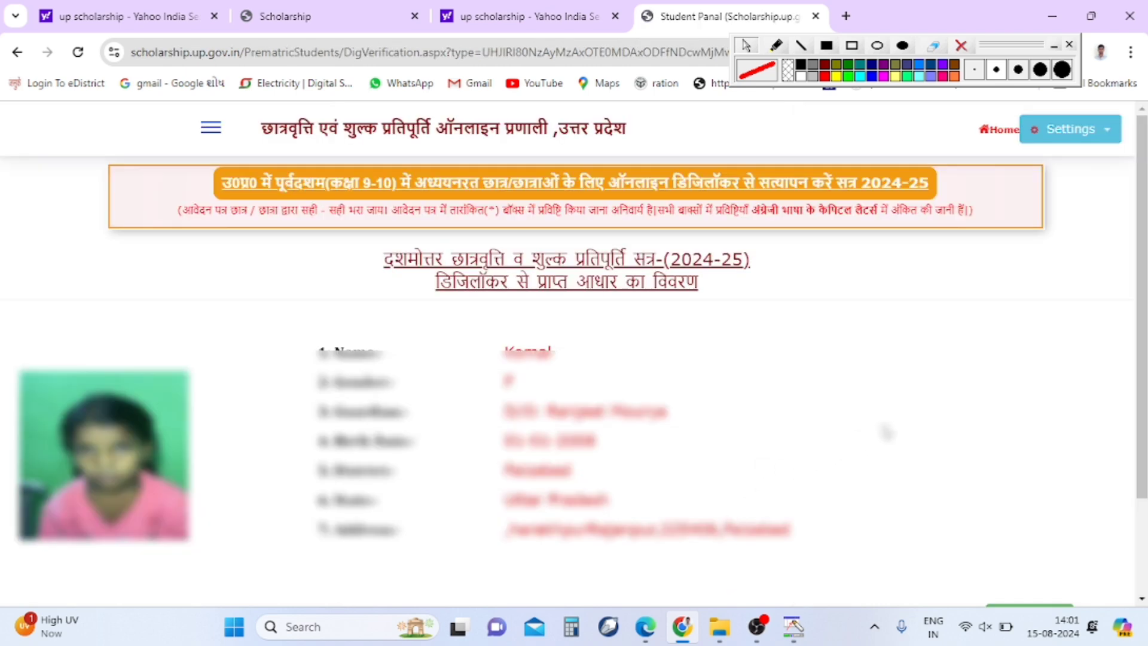
Confirm the Aadhaar details fetched from DigiLocker on the scholarship portal with Verify Detail.
scroll(1016, 377, "down", 1)
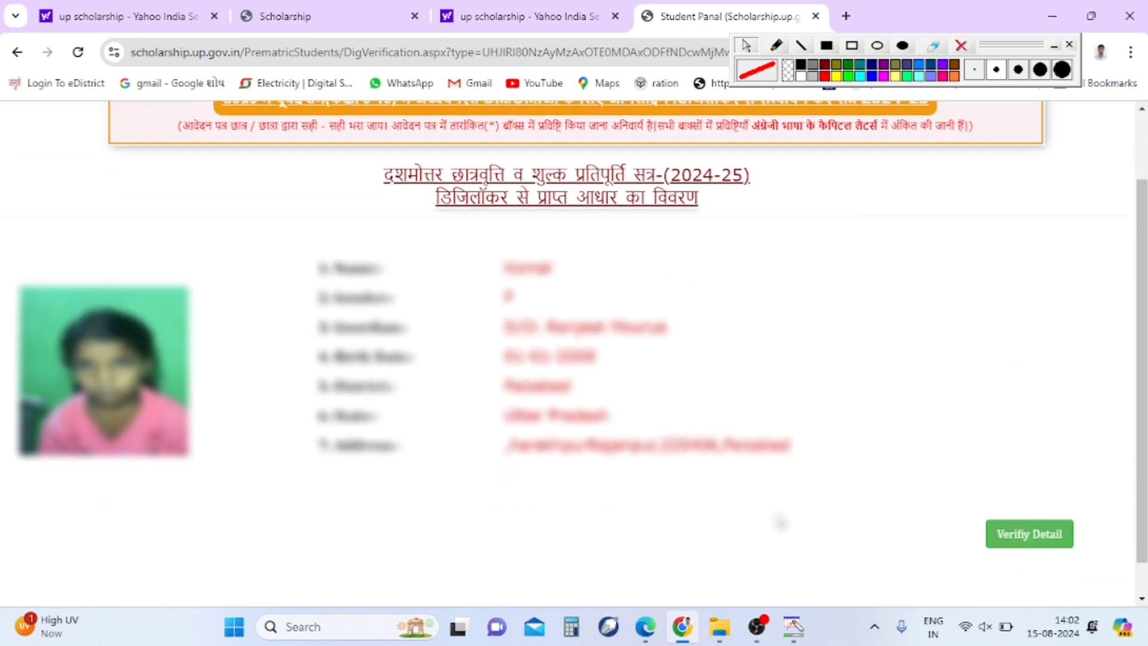
left_click(852, 46)
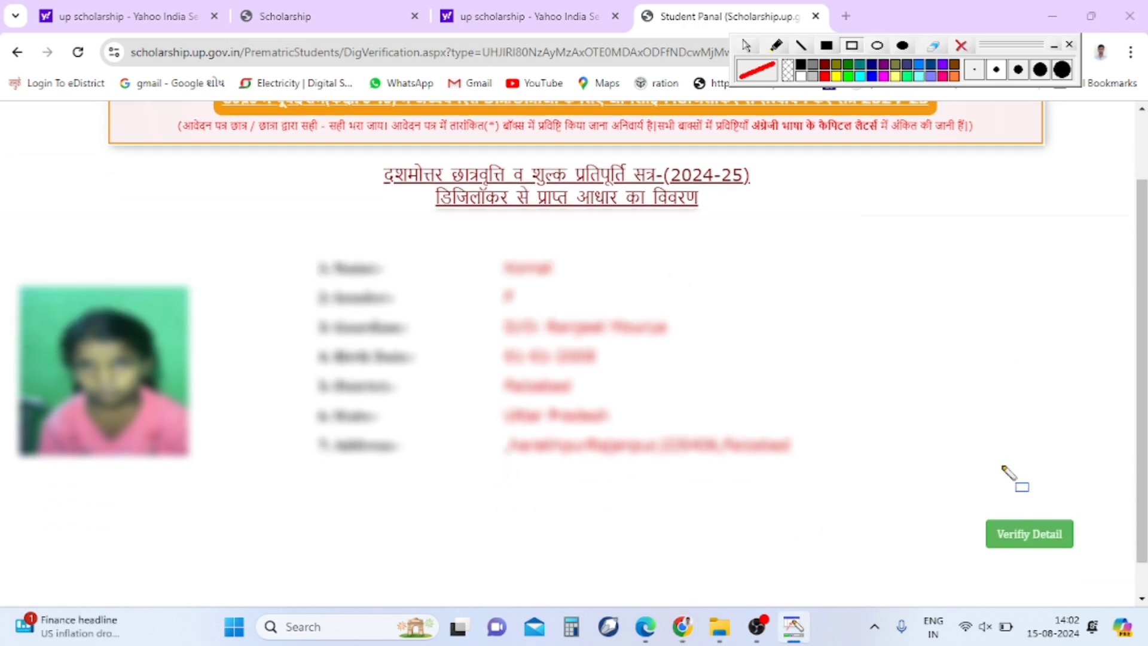
left_click_drag(950, 497, 1083, 563)
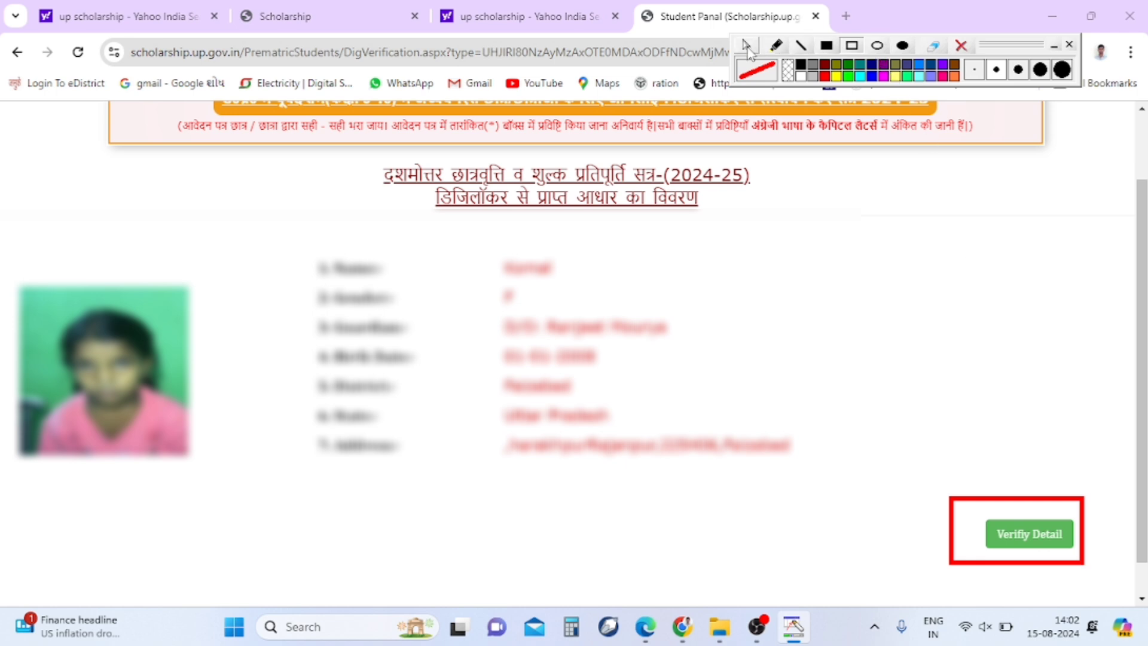
left_click(961, 46)
left_click(1040, 535)
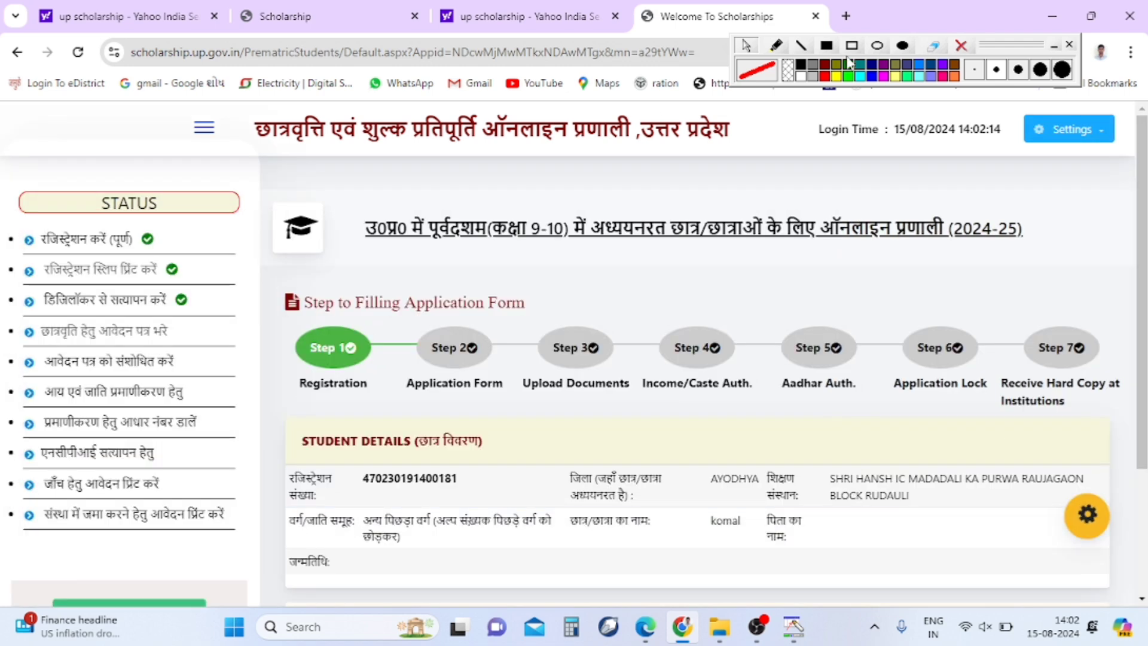
Open 'छात्रवृत्ति हेतु आवेदन पत्र भरे' from the STATUS list to load the Class 9-10 form.
left_click(776, 45)
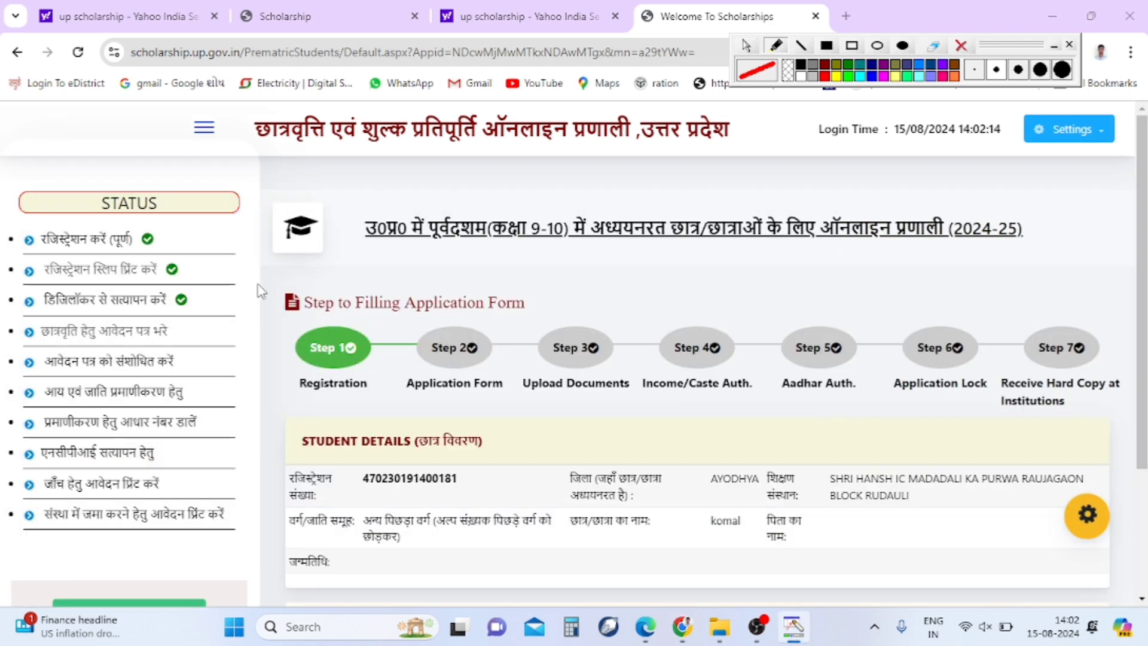
left_click_drag(195, 297, 240, 281)
left_click(955, 46)
left_click(851, 45)
left_click_drag(3, 312, 191, 353)
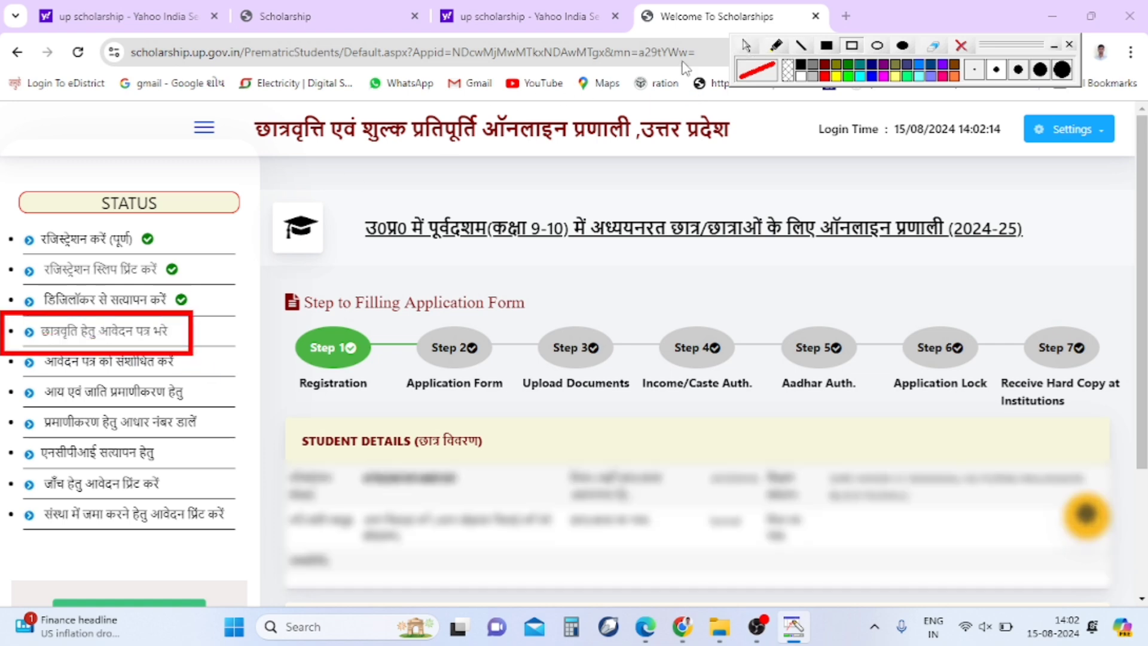
left_click(746, 45)
left_click(101, 331)
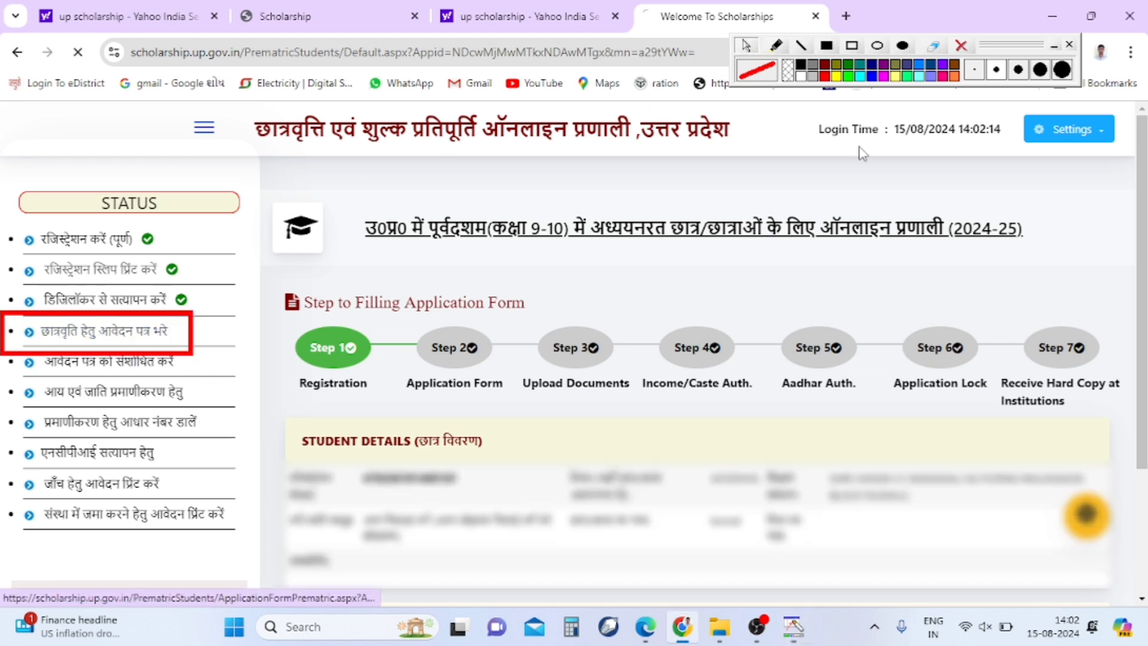
left_click(962, 46)
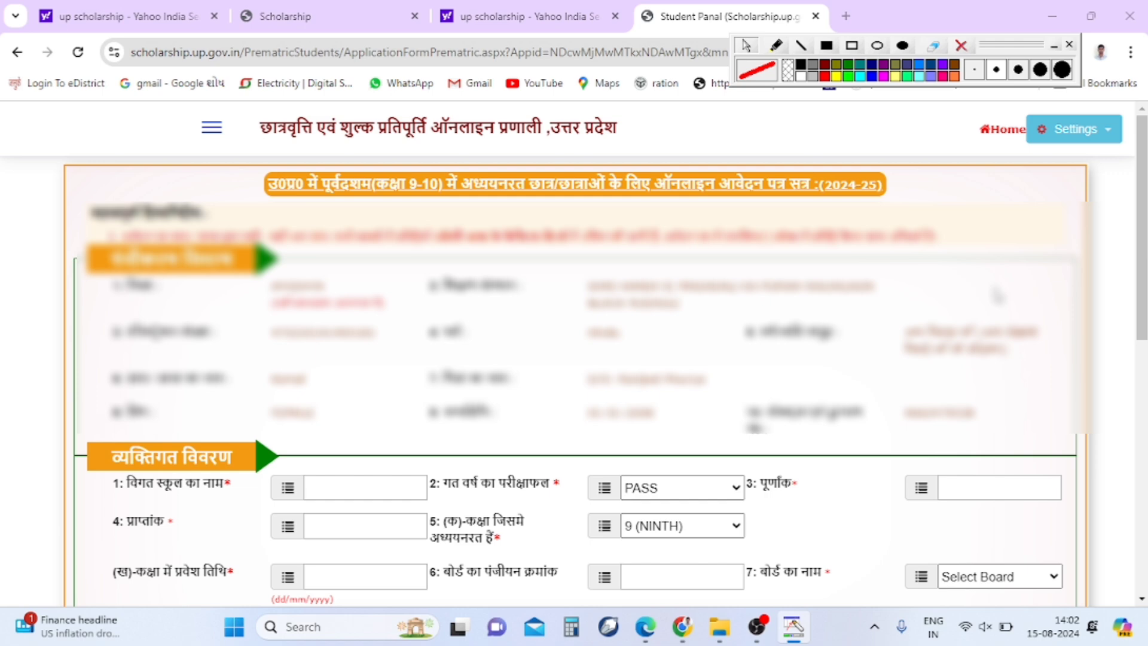
scroll(374, 251, "down", 4)
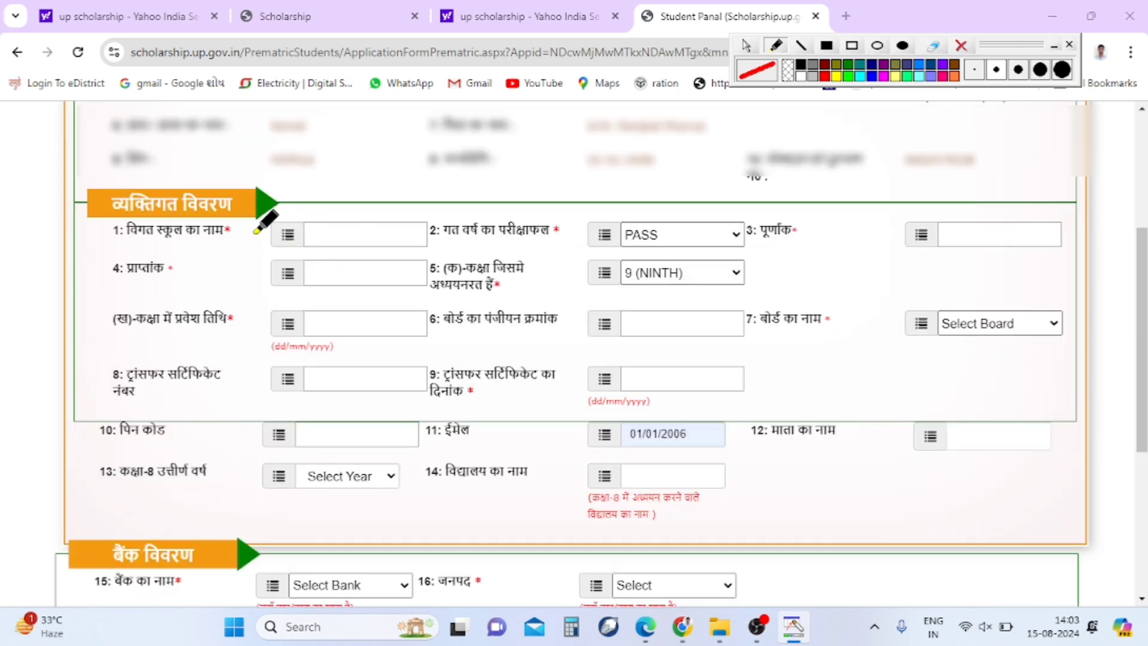
left_click_drag(254, 236, 289, 227)
left_click(961, 46)
left_click(746, 46)
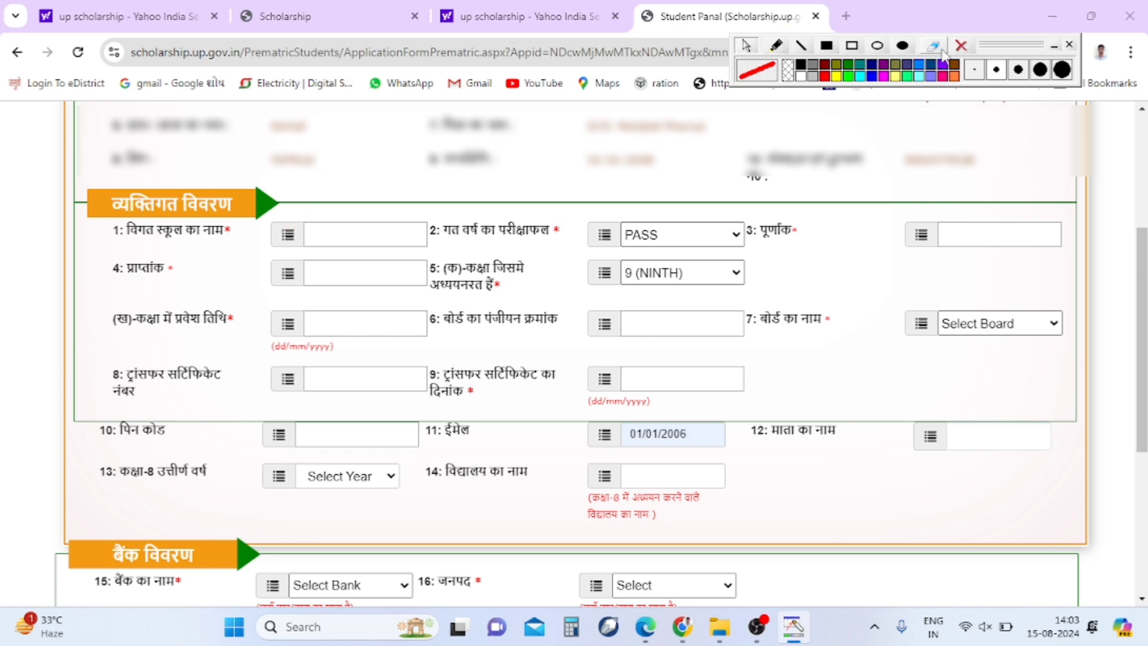
left_click(775, 45)
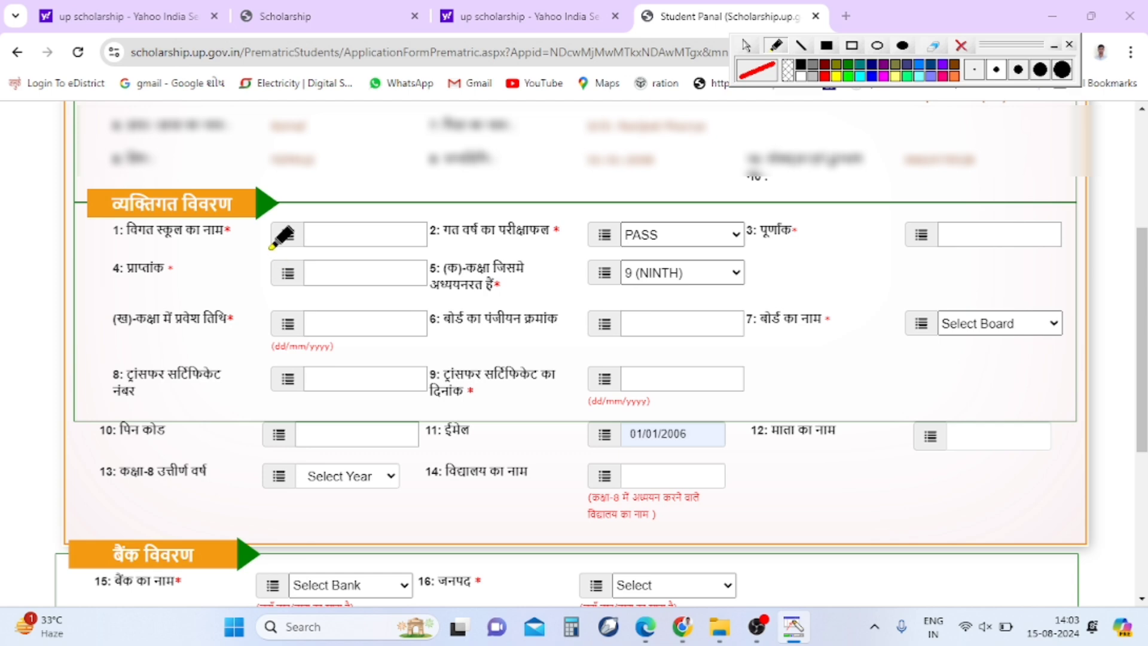
mouse_move(268, 250)
left_mouse_down()
mouse_move(366, 251)
mouse_move(402, 215)
mouse_move(286, 237)
left_mouse_up()
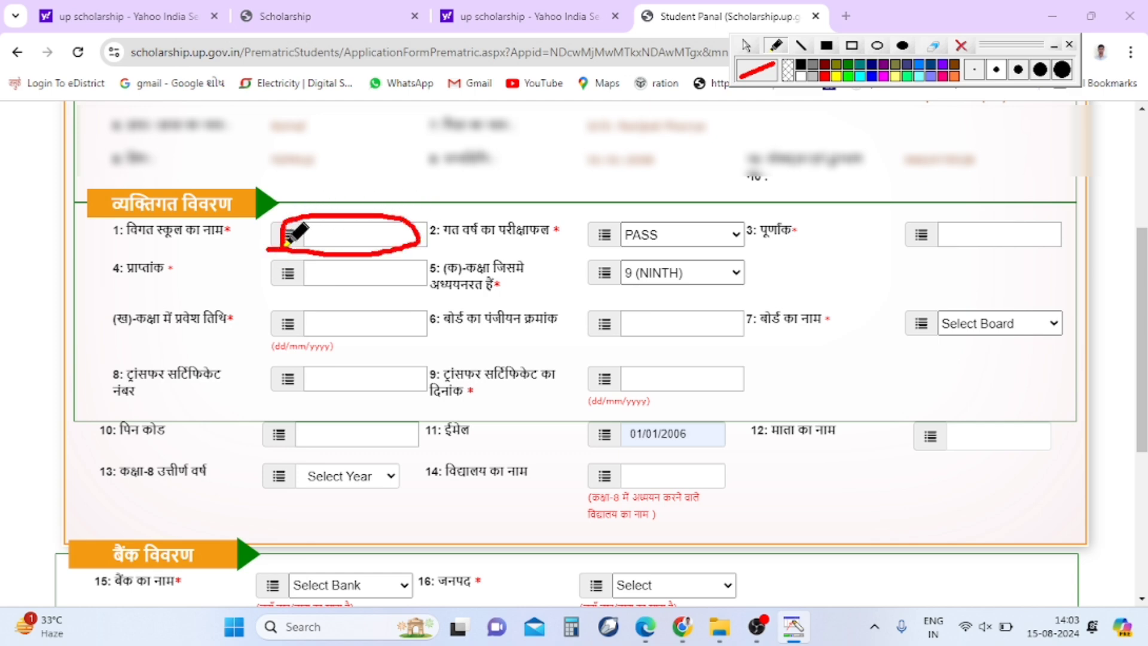
left_click_drag(446, 244, 542, 243)
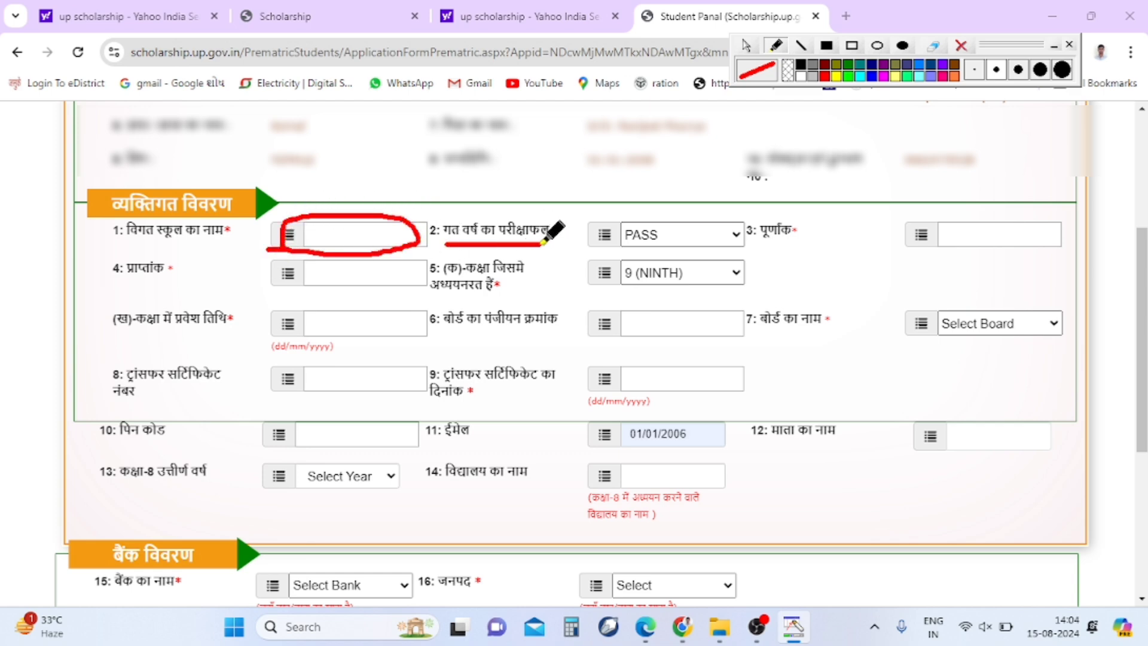
left_click(745, 45)
left_click(708, 245)
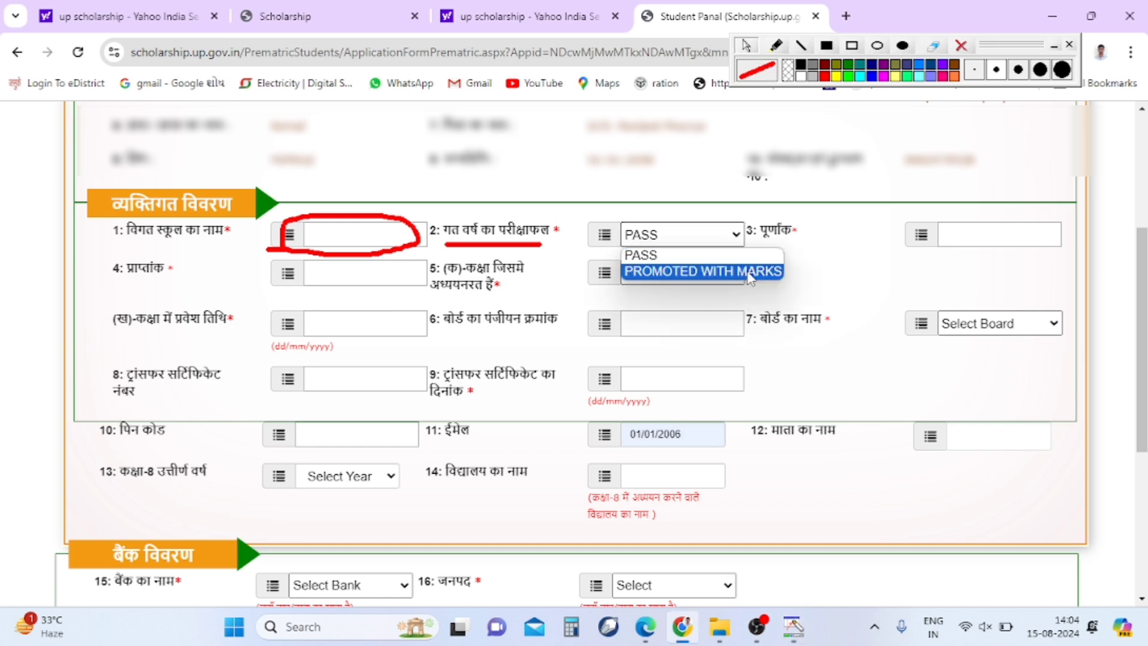
left_click(690, 261)
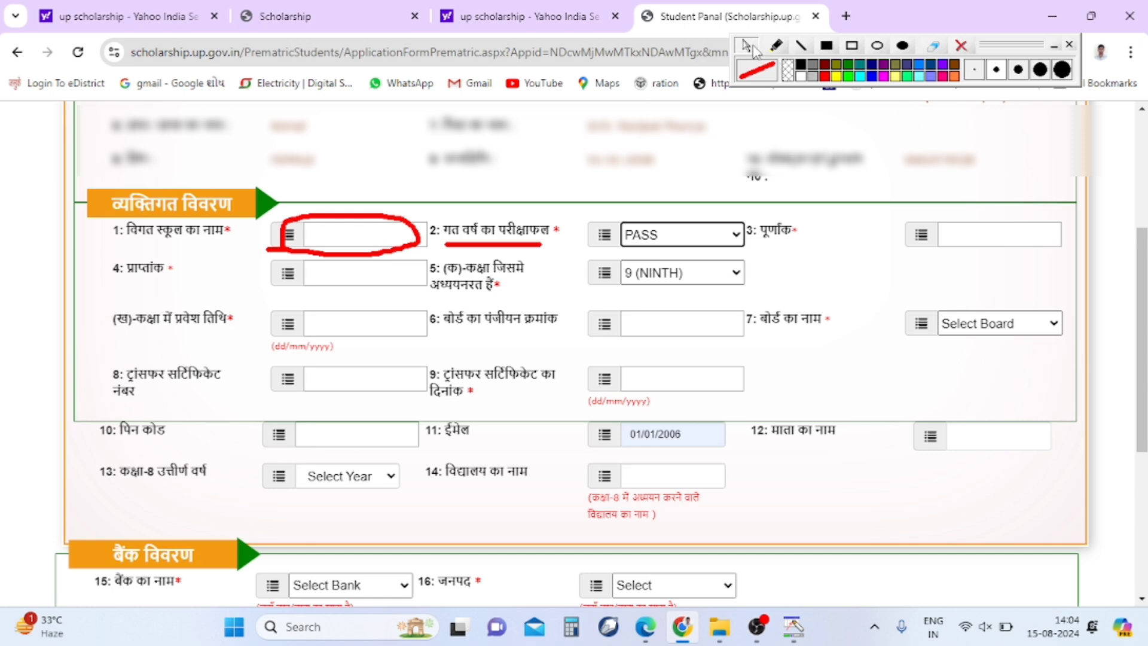
left_click(748, 46)
left_click(776, 44)
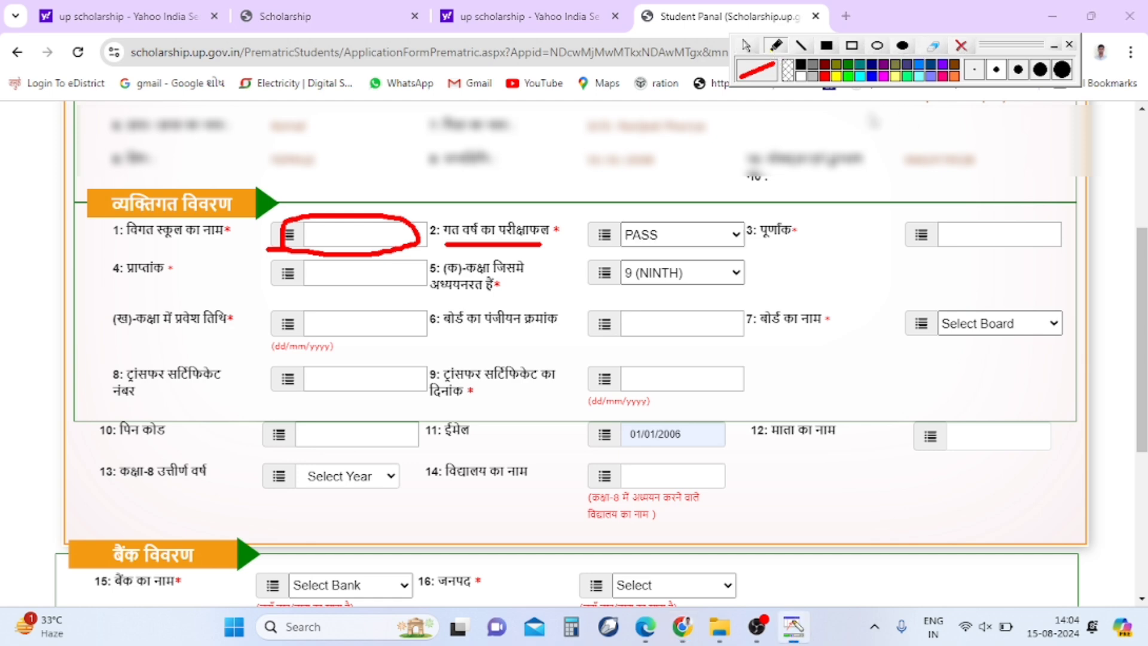
mouse_move(794, 254)
left_mouse_down()
mouse_move(992, 252)
mouse_move(1043, 221)
mouse_move(777, 209)
mouse_move(820, 256)
left_mouse_up()
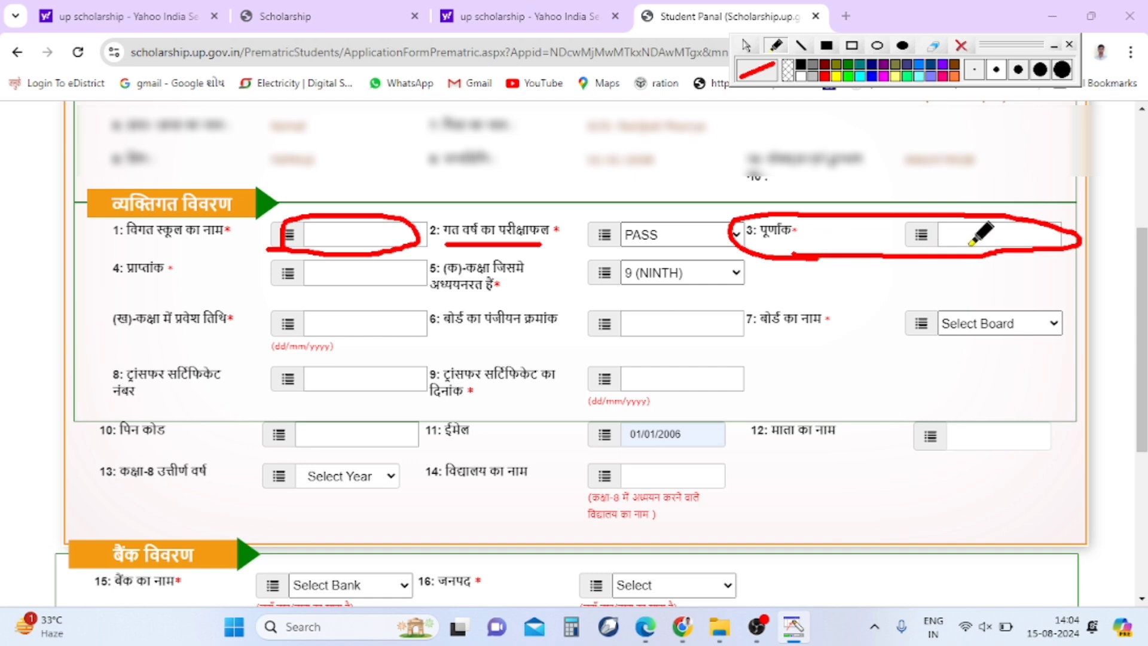
left_click_drag(955, 238, 983, 240)
mouse_move(296, 288)
left_mouse_down()
mouse_move(405, 280)
mouse_move(374, 252)
mouse_move(264, 274)
left_mouse_up()
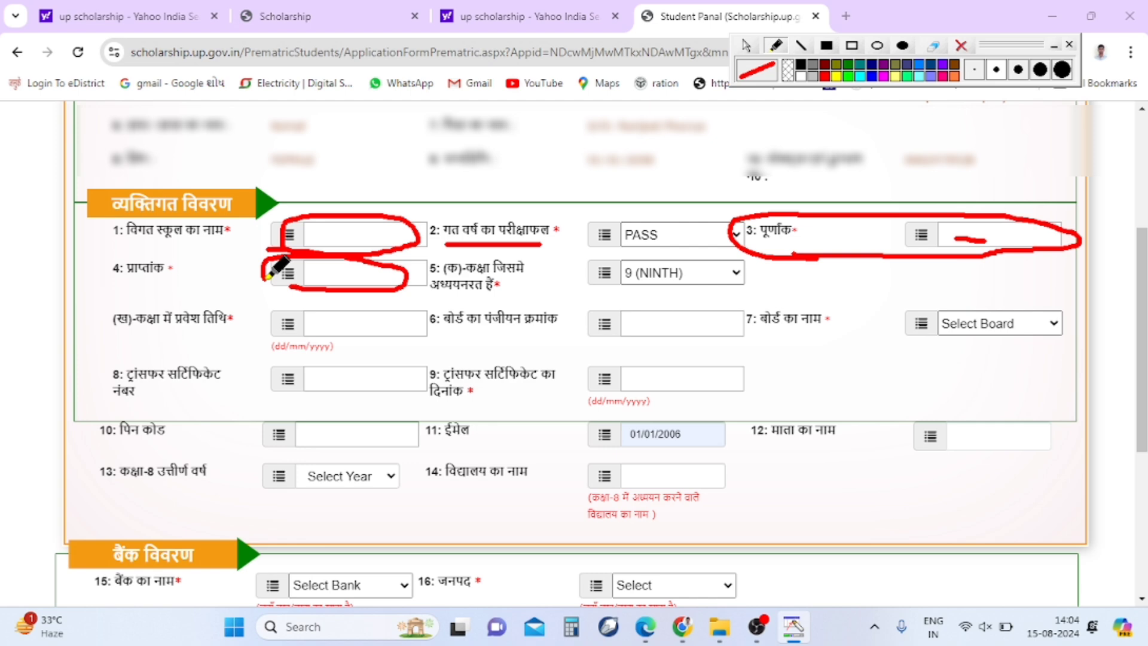
mouse_move(621, 287)
left_mouse_down()
mouse_move(755, 270)
mouse_move(658, 257)
mouse_move(605, 292)
left_mouse_up()
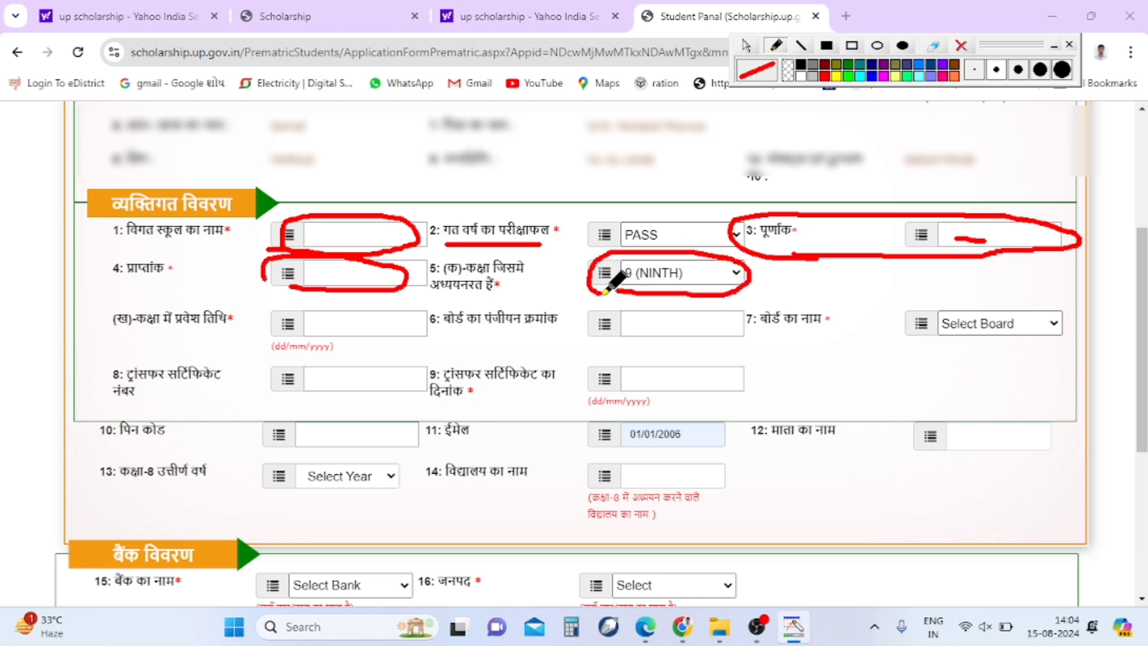
left_click(745, 45)
left_click(723, 270)
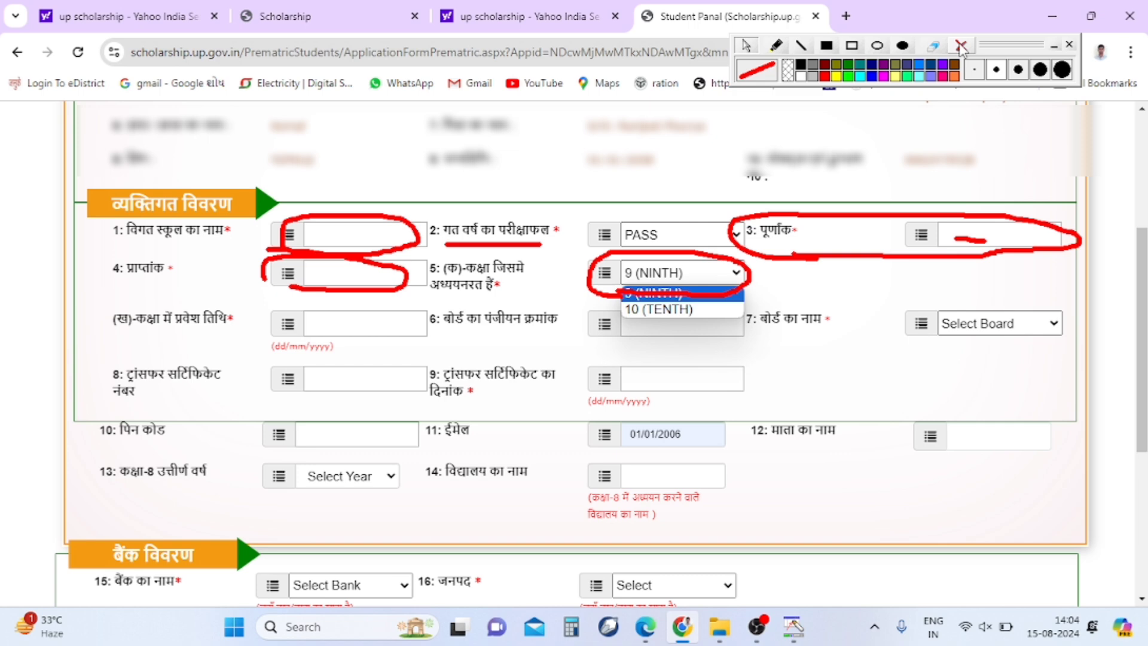
left_click(960, 46)
left_click(670, 273)
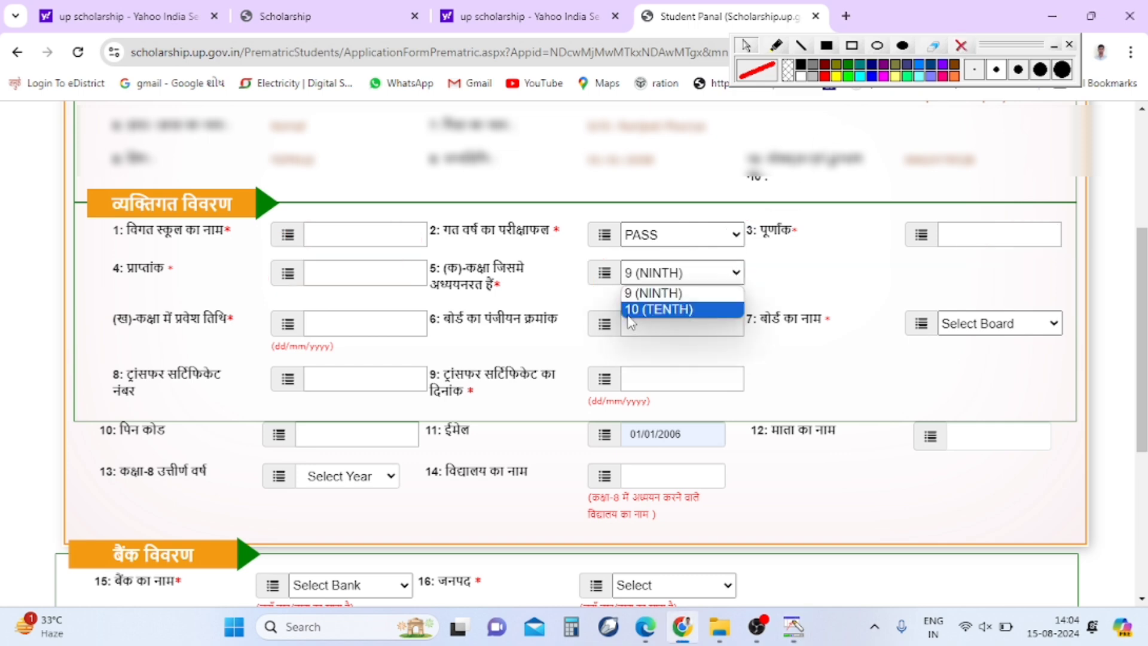
left_click(706, 293)
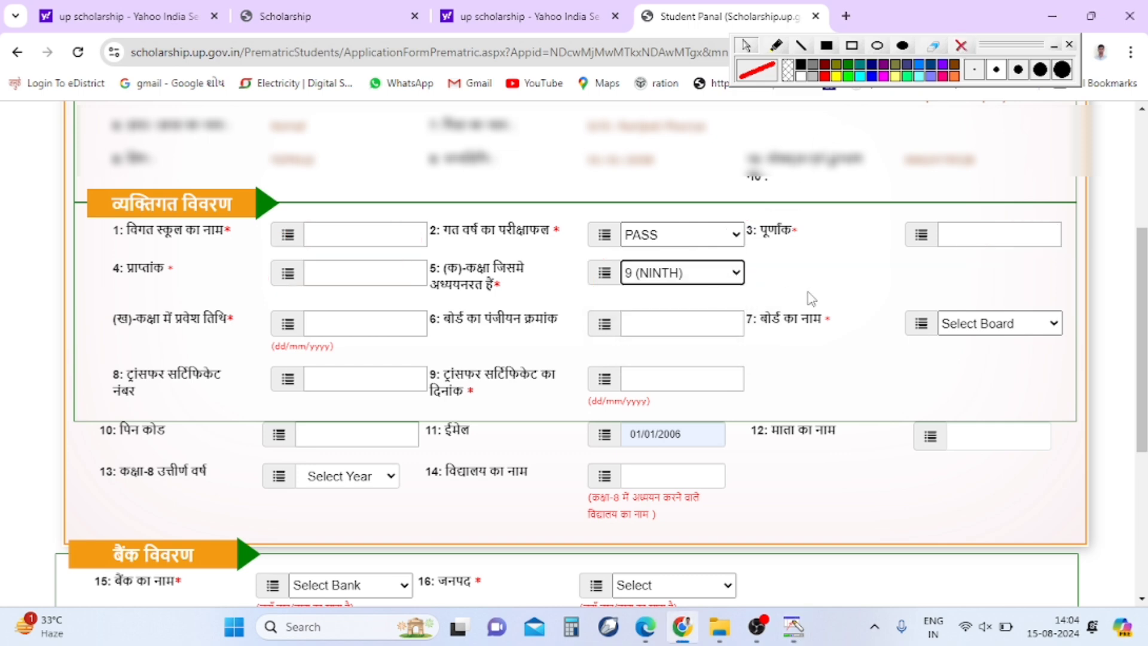
Mark the admission date and board registration fields, then choose UP BOARD as board name.
left_click(776, 46)
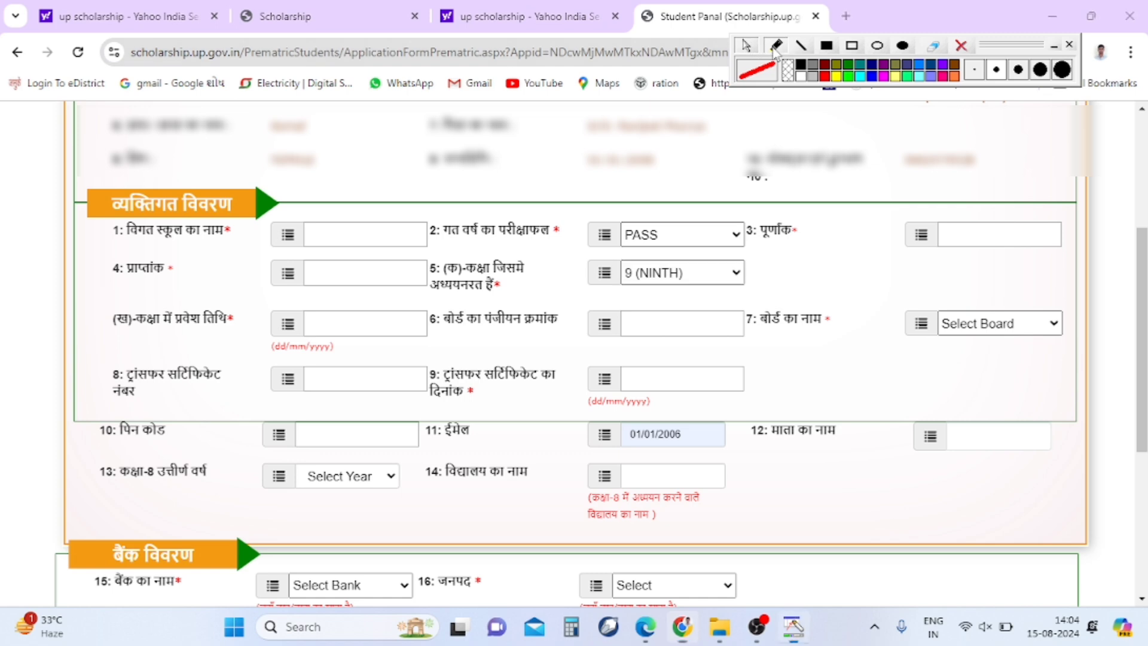
mouse_move(299, 335)
left_mouse_down()
mouse_move(423, 338)
mouse_move(352, 287)
mouse_move(254, 318)
mouse_move(369, 353)
left_mouse_up()
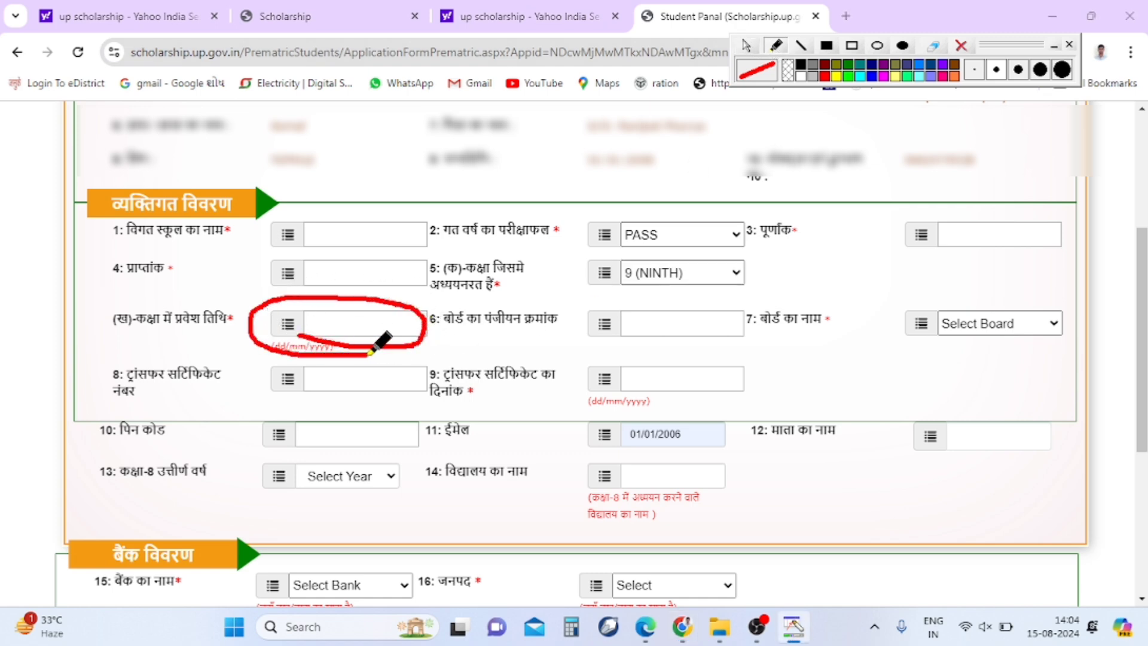
mouse_move(580, 340)
left_mouse_down()
mouse_move(652, 350)
mouse_move(737, 340)
mouse_move(699, 304)
mouse_move(556, 304)
left_mouse_up()
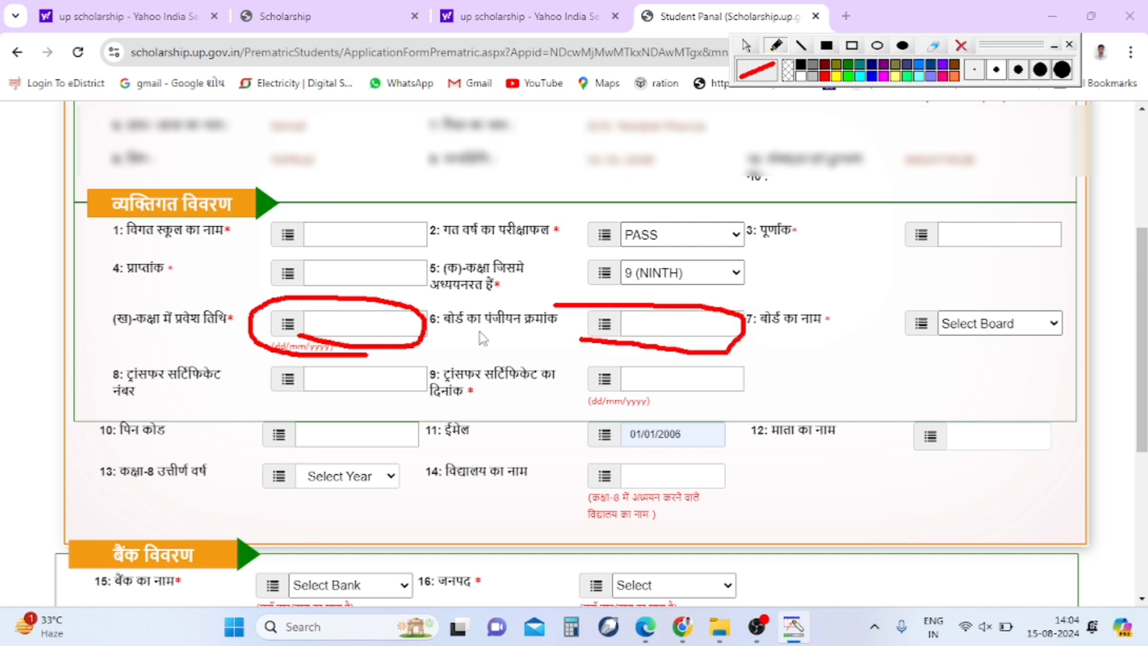
left_click_drag(430, 341, 553, 339)
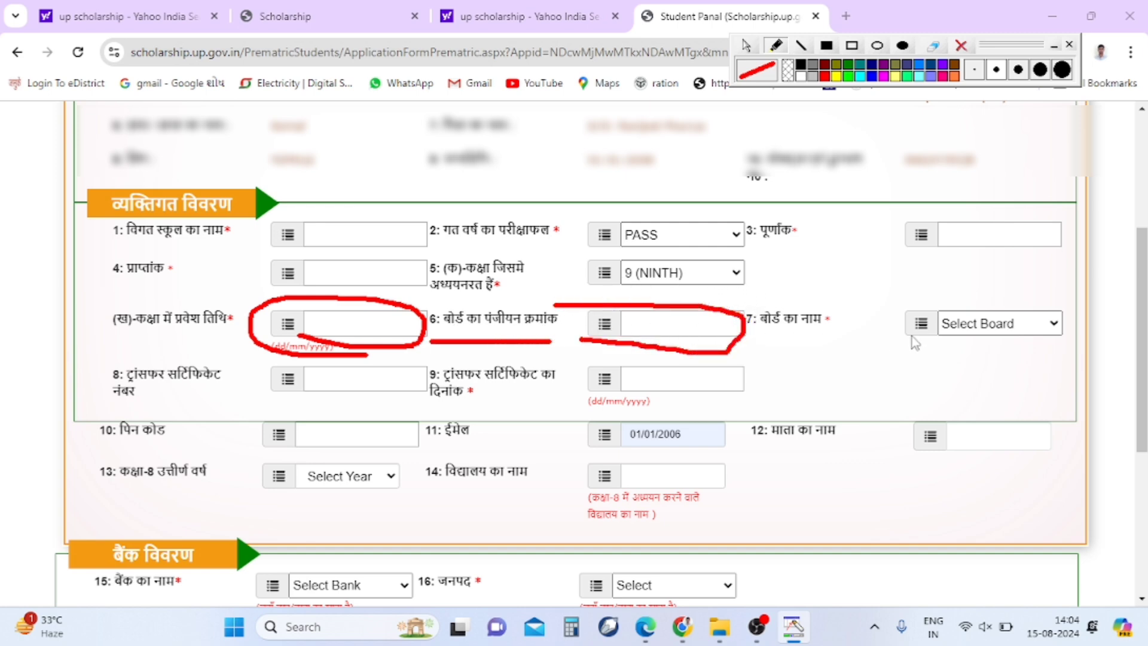
left_click(969, 52)
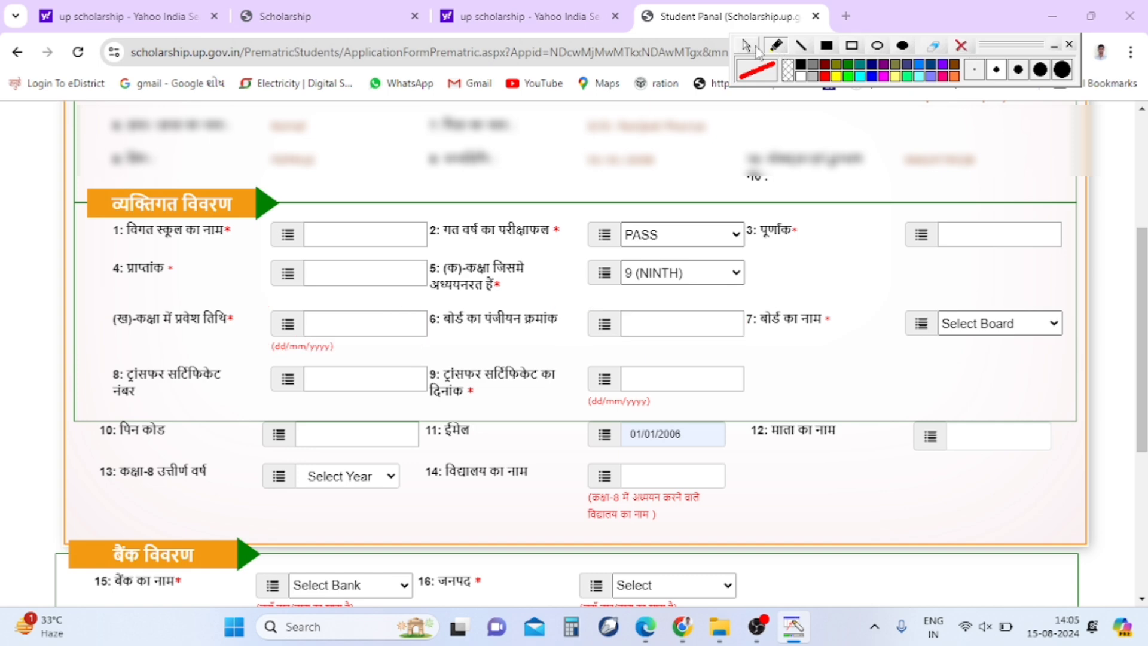
left_click(746, 46)
left_click(1032, 325)
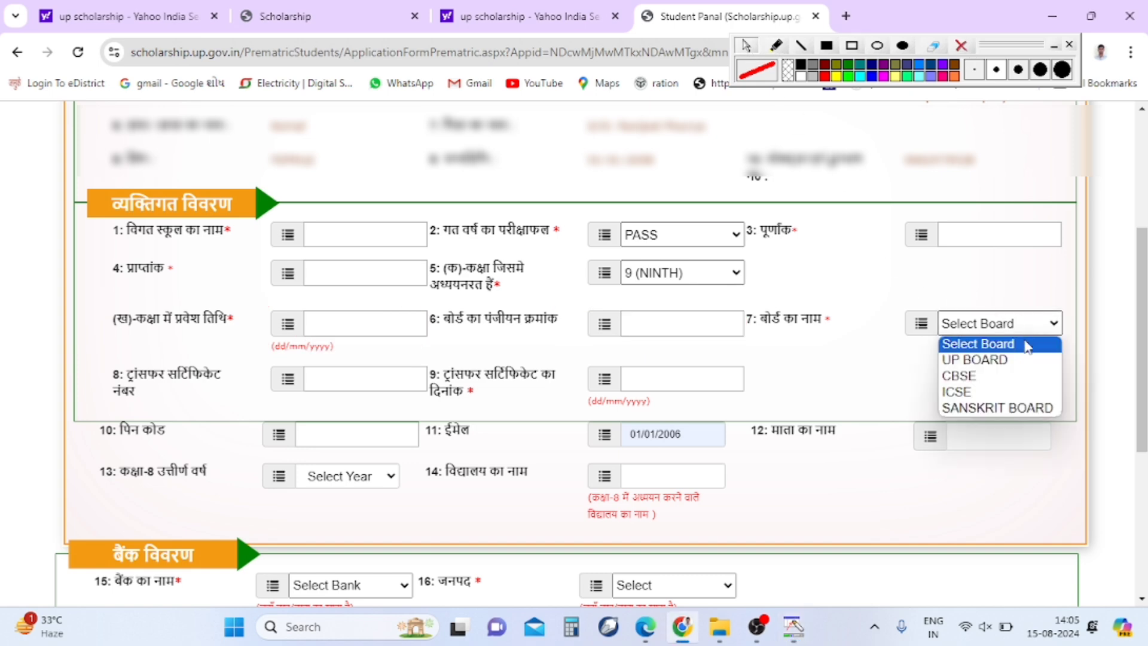
left_click(1001, 361)
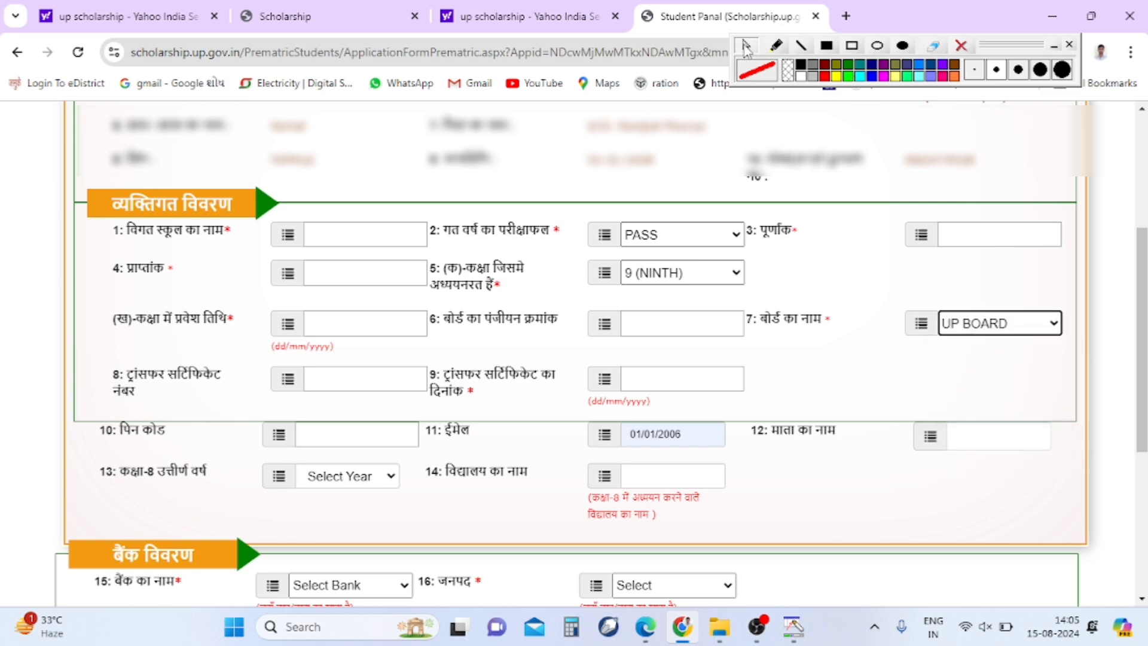
Annotate the transfer certificate number and date fields, then clear the marks.
left_click(779, 48)
mouse_move(284, 403)
left_mouse_down()
mouse_move(362, 407)
mouse_move(421, 372)
mouse_move(281, 352)
mouse_move(260, 408)
left_mouse_up()
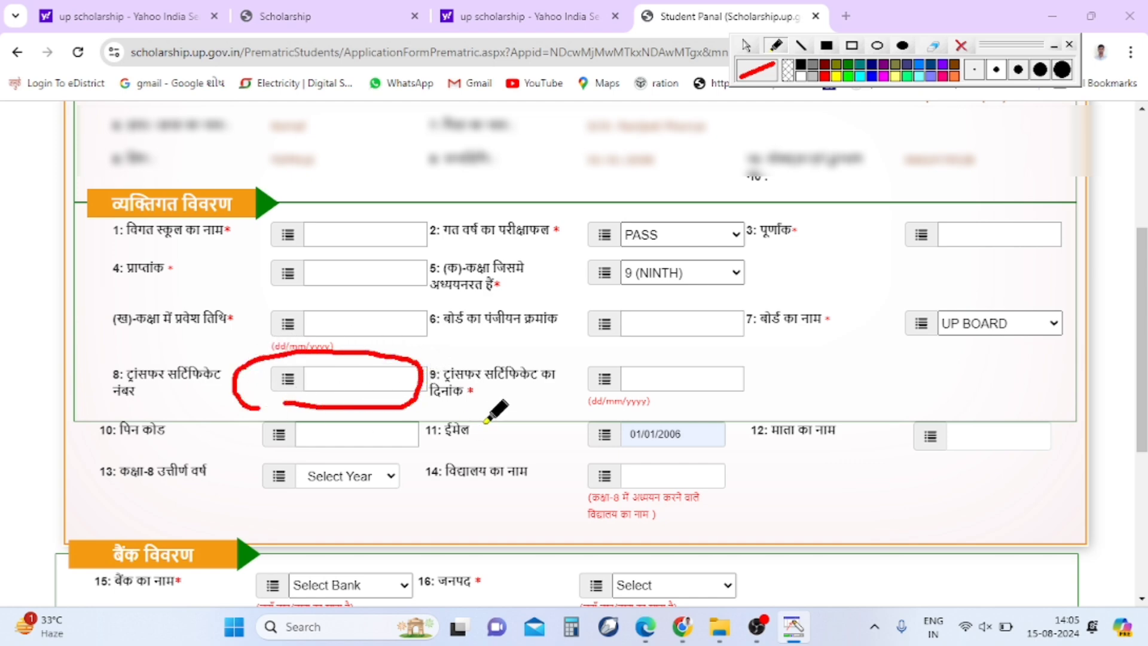
left_click_drag(479, 420, 571, 413)
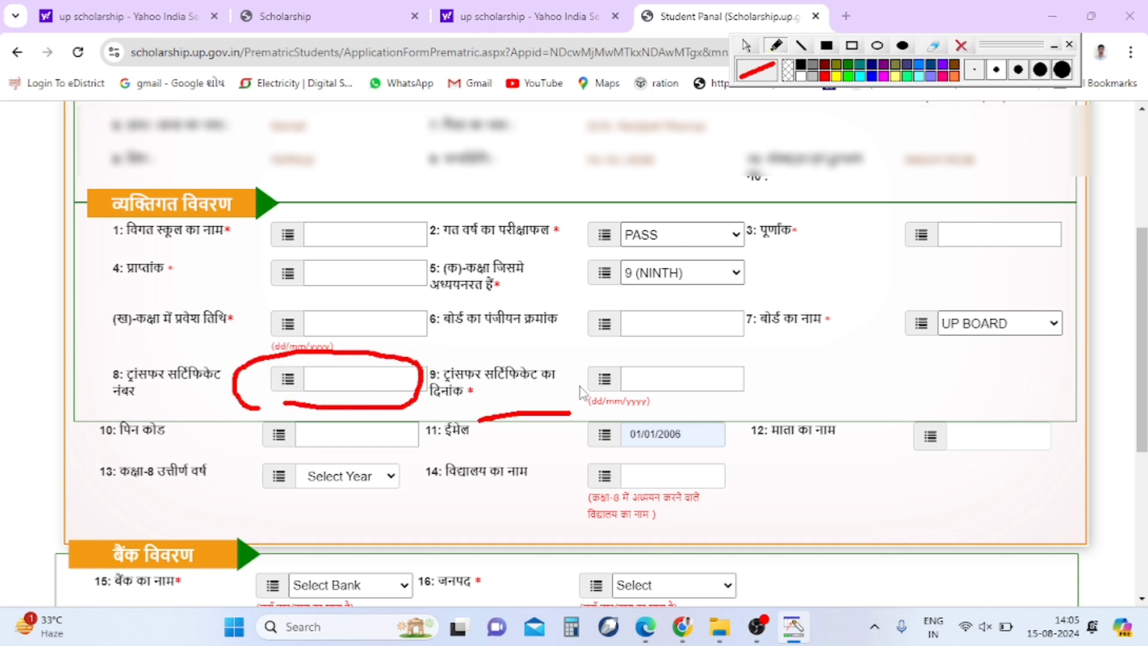
mouse_move(435, 355)
left_mouse_down()
mouse_move(771, 371)
mouse_move(532, 411)
mouse_move(435, 359)
left_mouse_up()
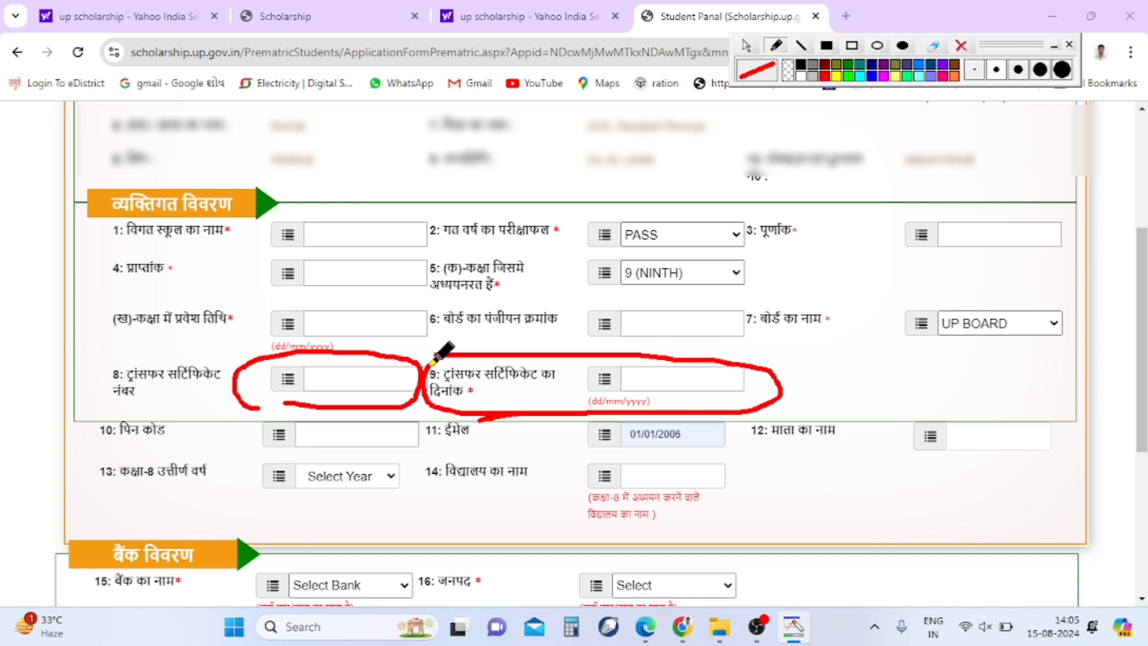
left_click(961, 45)
scroll(752, 297, "down", 4)
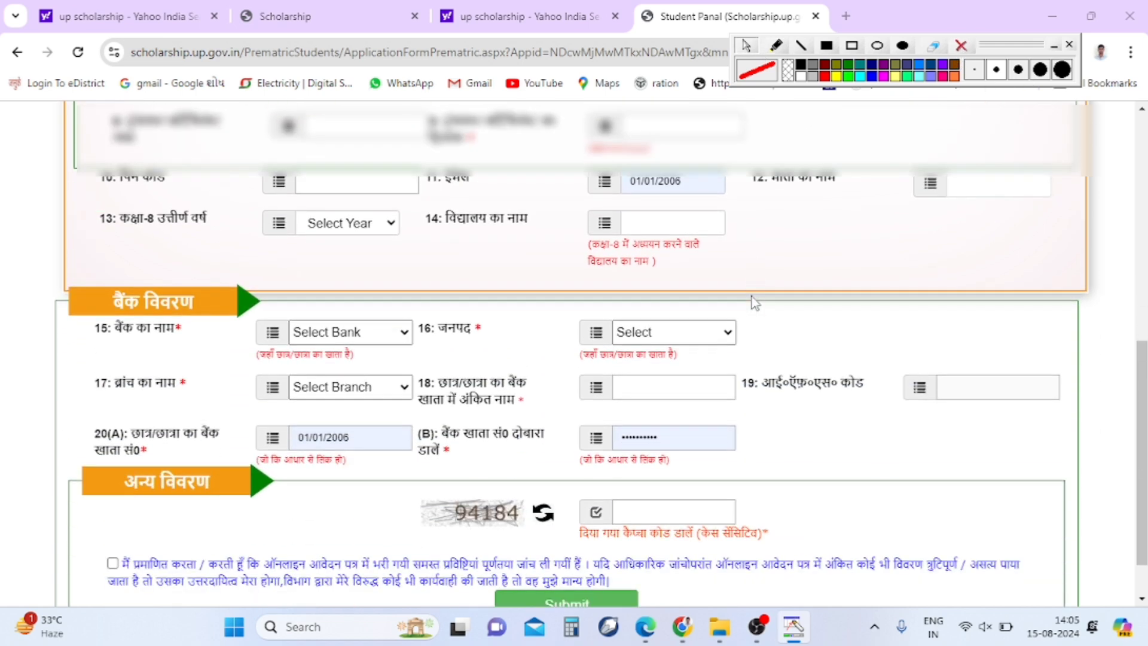
Underline the PIN code, e-mail and mother's name fields, then pick 2023 as Class 8 passing year.
scroll(752, 296, "up", 1)
left_click_drag(251, 281, 393, 283)
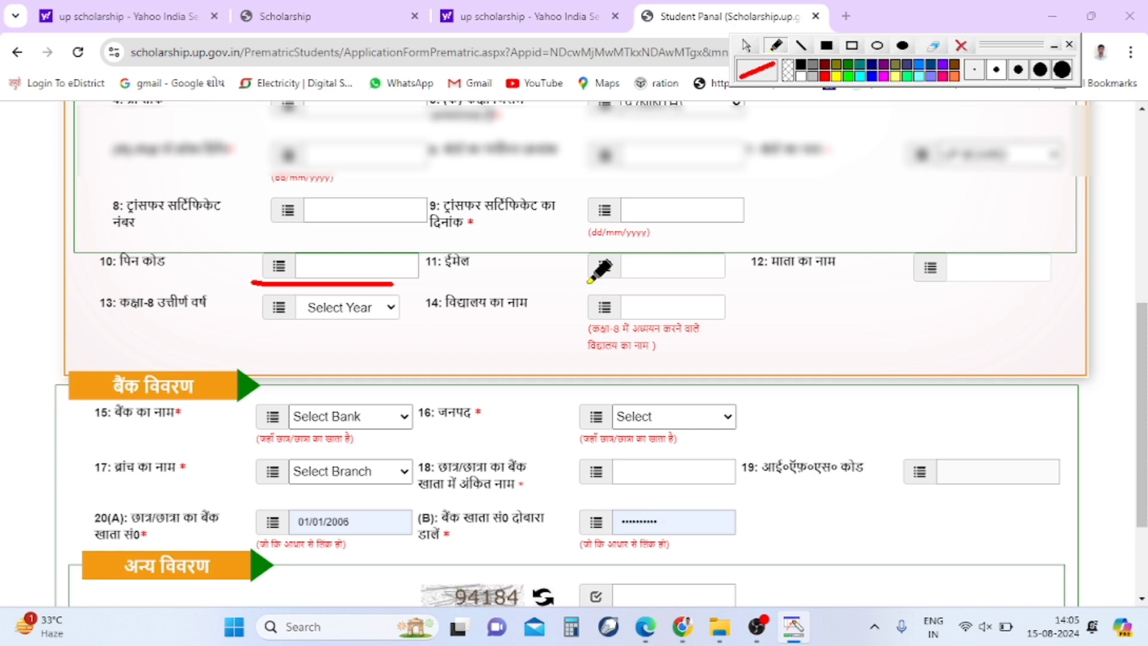
left_click_drag(586, 282, 704, 280)
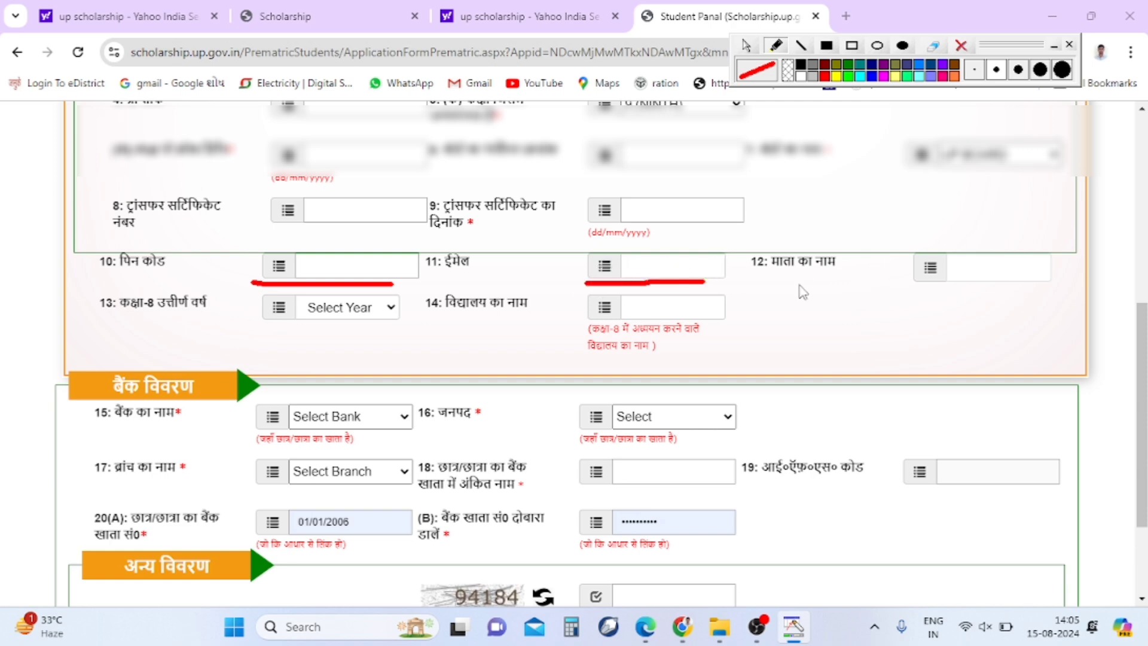
left_click_drag(777, 279, 822, 270)
left_click_drag(897, 300, 1047, 296)
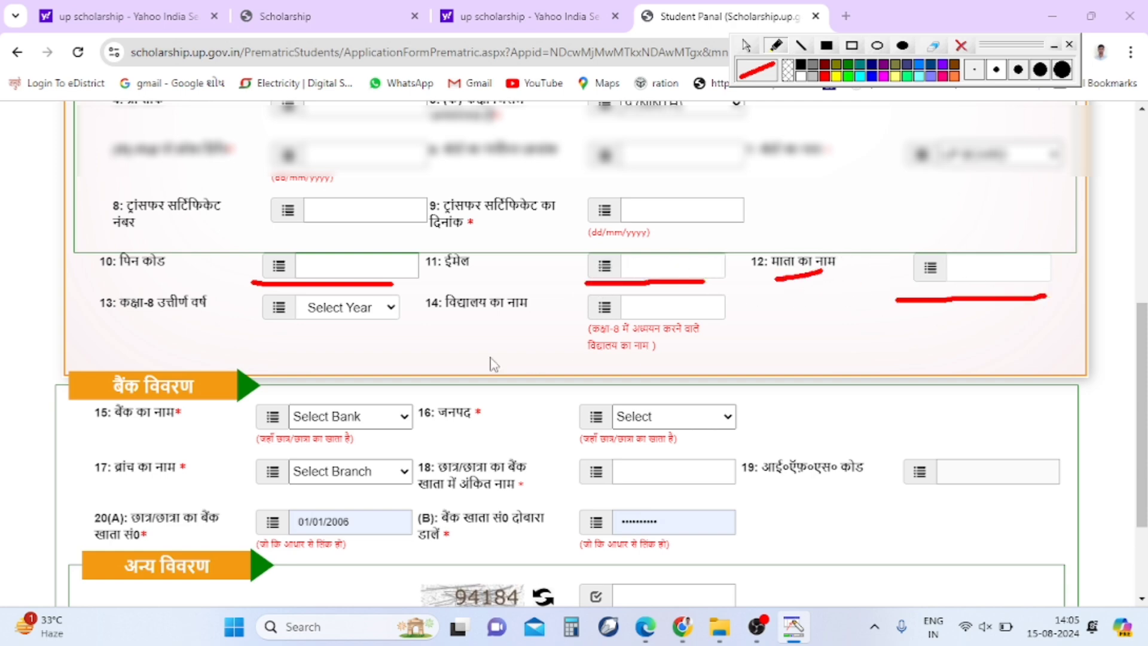
left_click(746, 46)
left_click(362, 309)
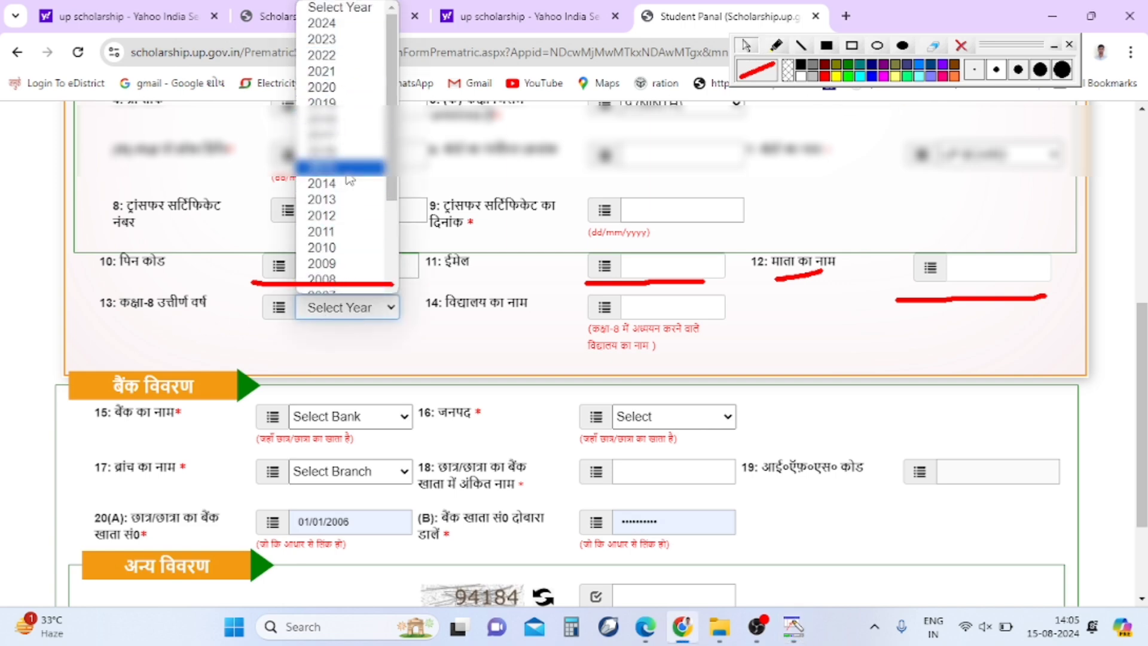
left_click(335, 39)
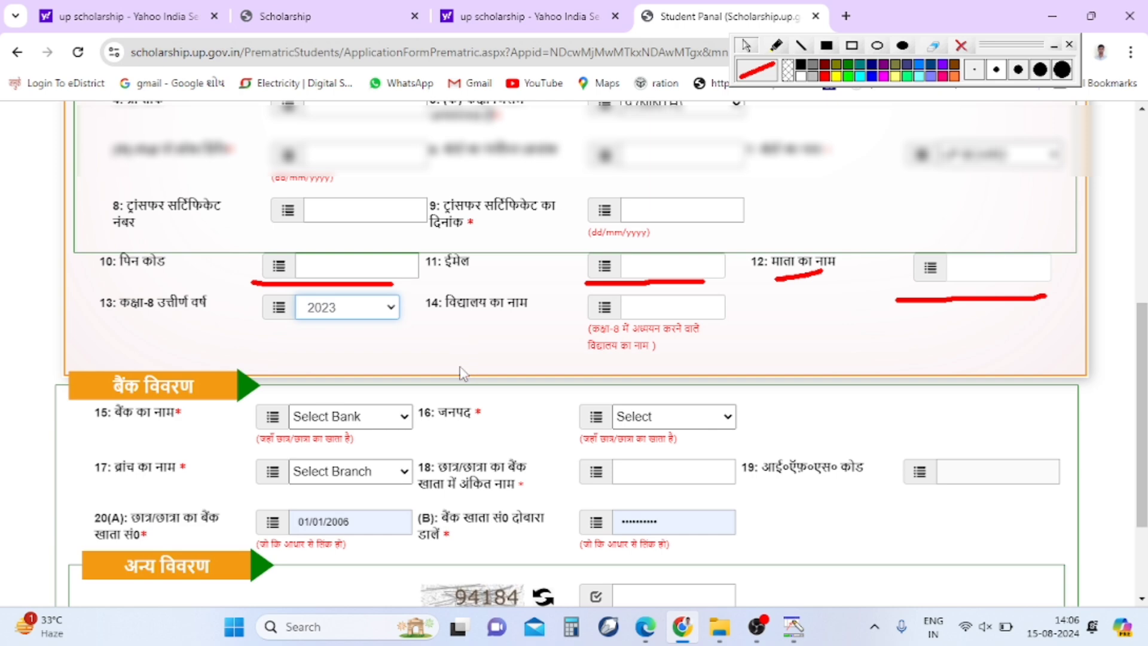
Circle the school name field and then erase the annotations.
left_click(463, 334)
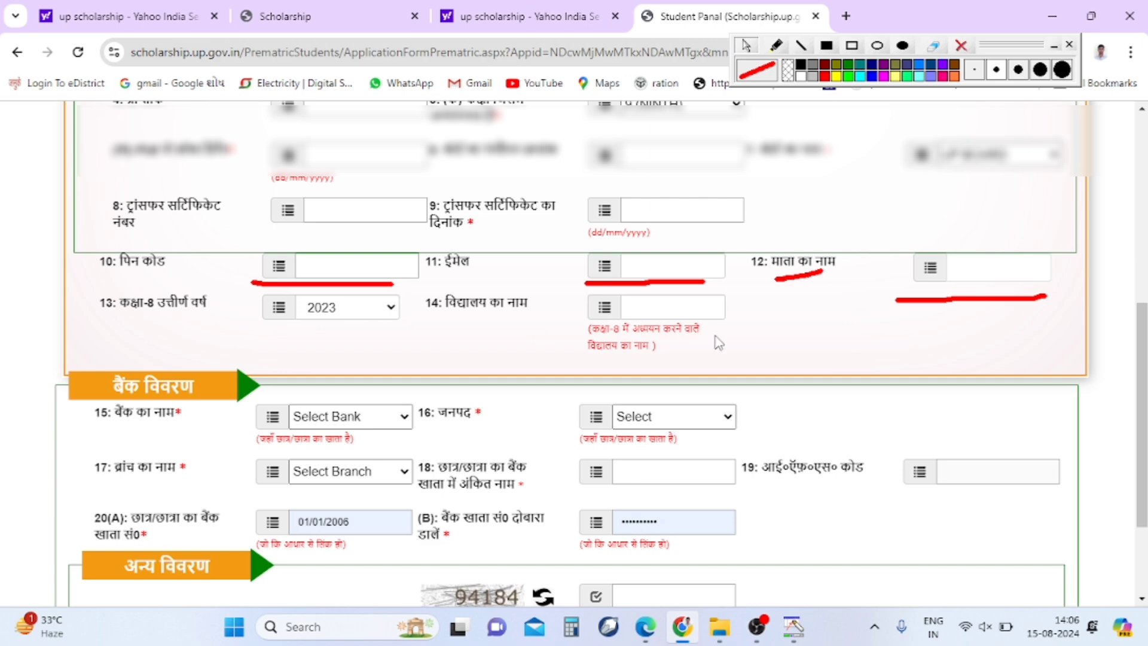
left_click(776, 45)
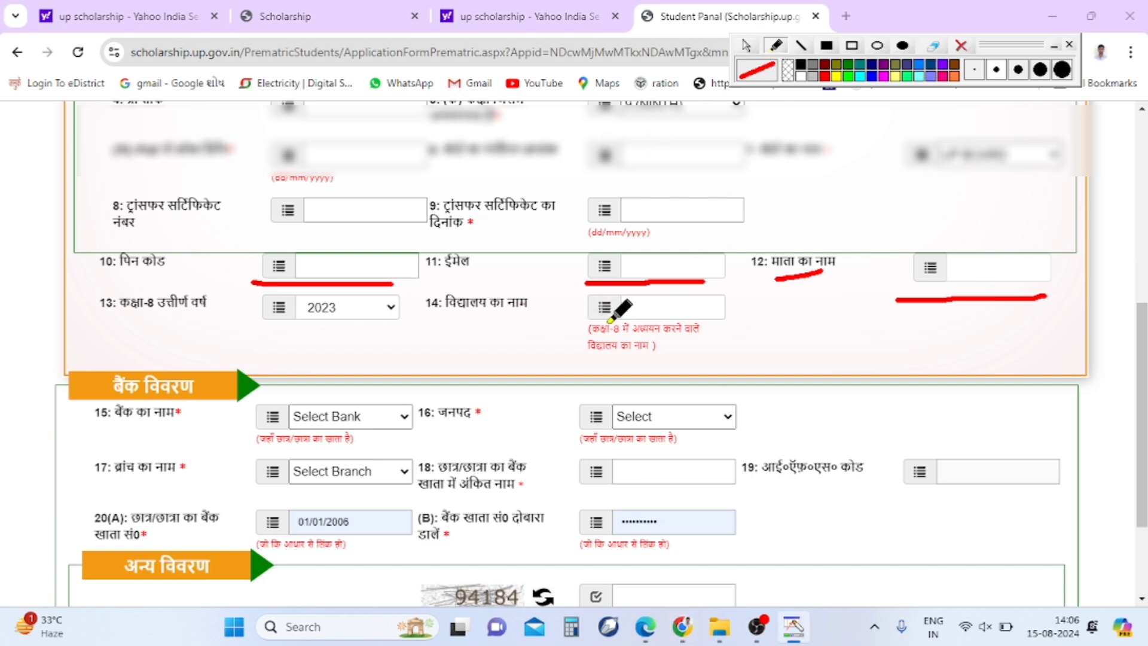
mouse_move(601, 324)
left_mouse_down()
mouse_move(738, 309)
mouse_move(688, 293)
mouse_move(604, 292)
mouse_move(567, 314)
mouse_move(575, 327)
left_mouse_up()
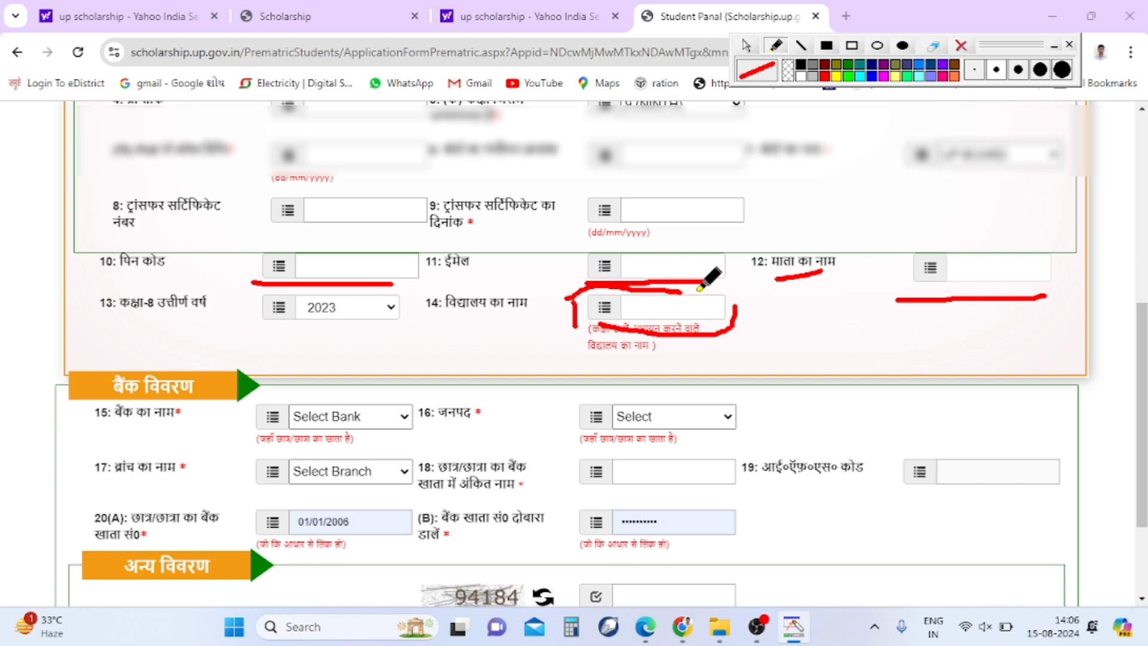
mouse_move(696, 292)
left_mouse_down()
mouse_move(736, 290)
mouse_move(758, 316)
left_mouse_up()
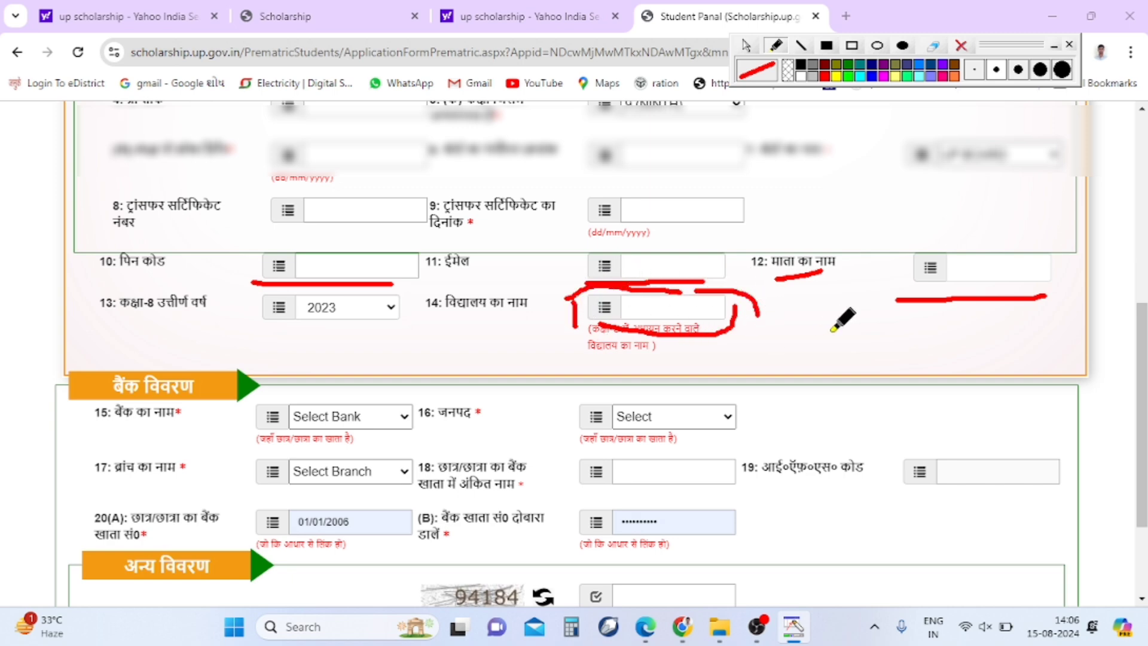
left_click(961, 47)
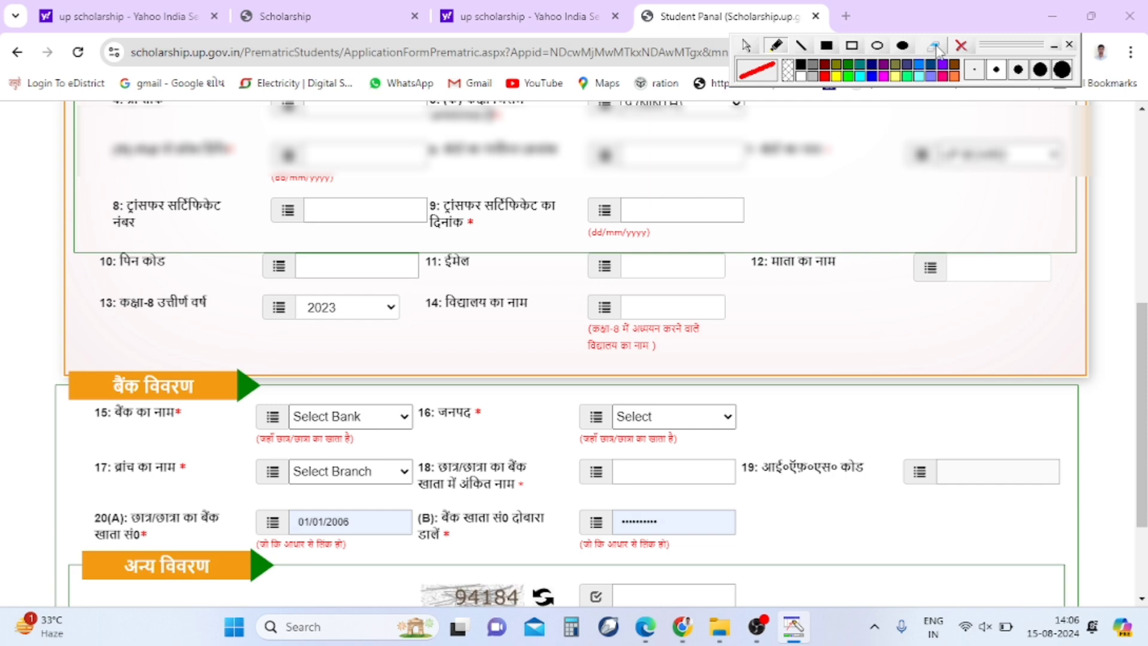
left_click(746, 48)
scroll(769, 252, "down", 3)
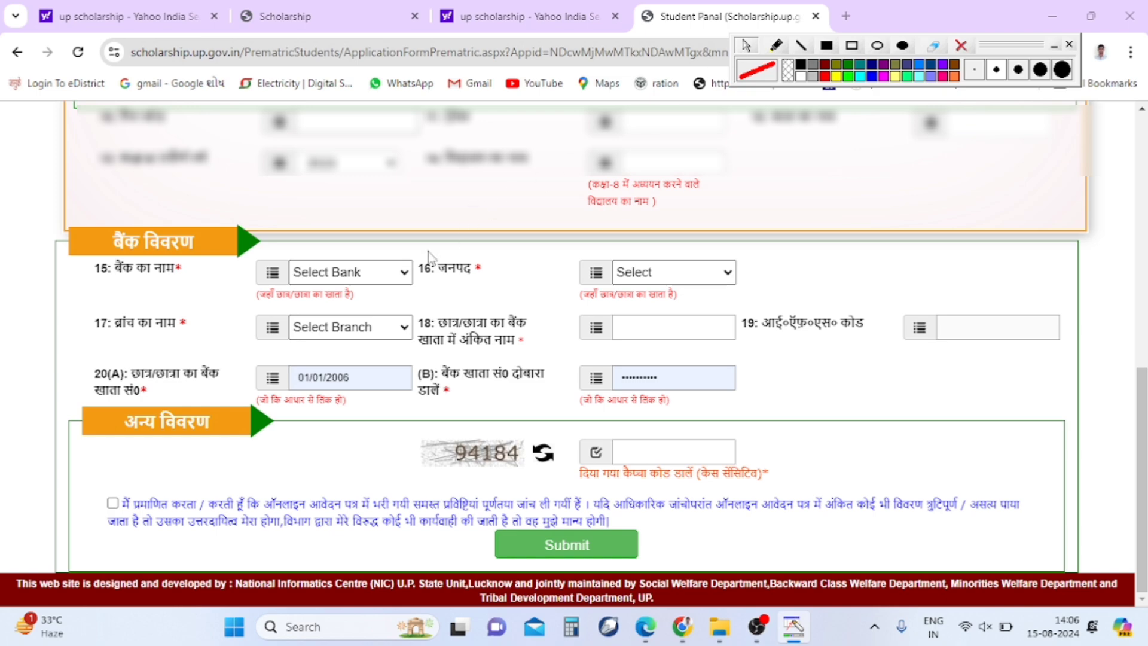
Select BANK OF BARODA as the student's bank.
left_click(395, 273)
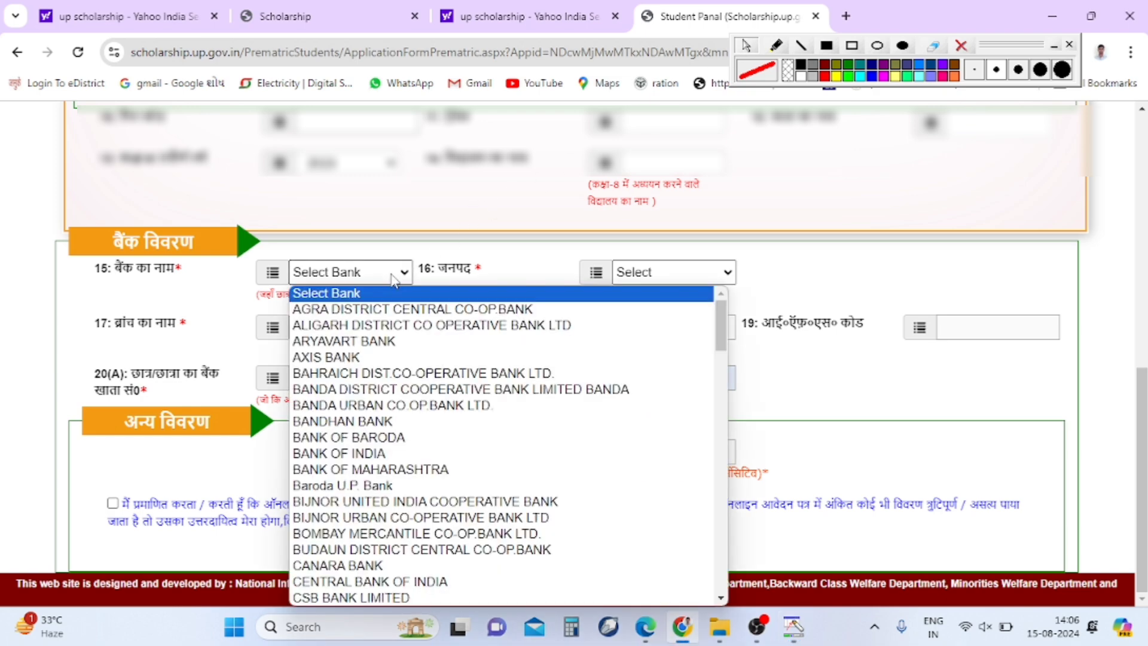
scroll(440, 418, "down", 15)
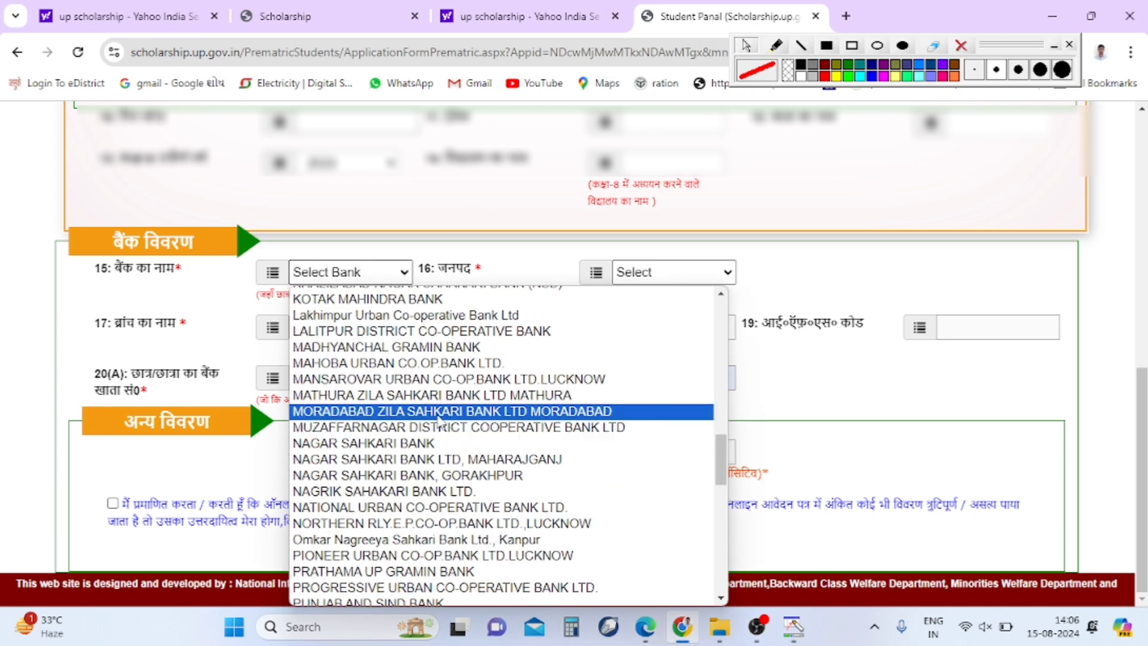
scroll(438, 419, "up", 15)
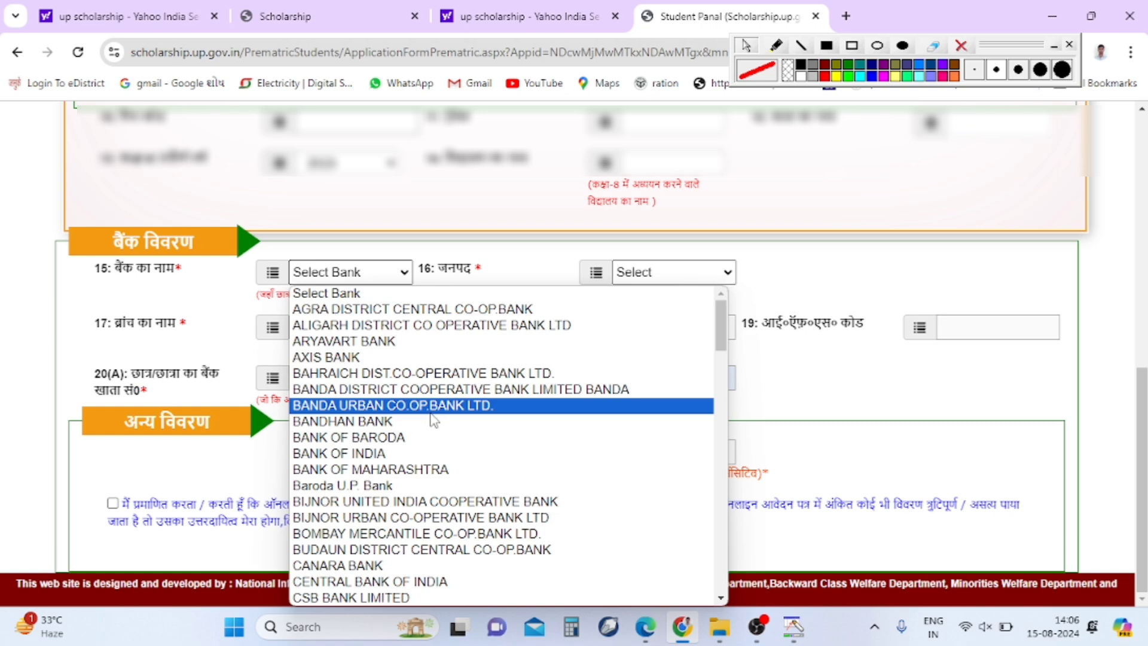
scroll(435, 421, "down", 15)
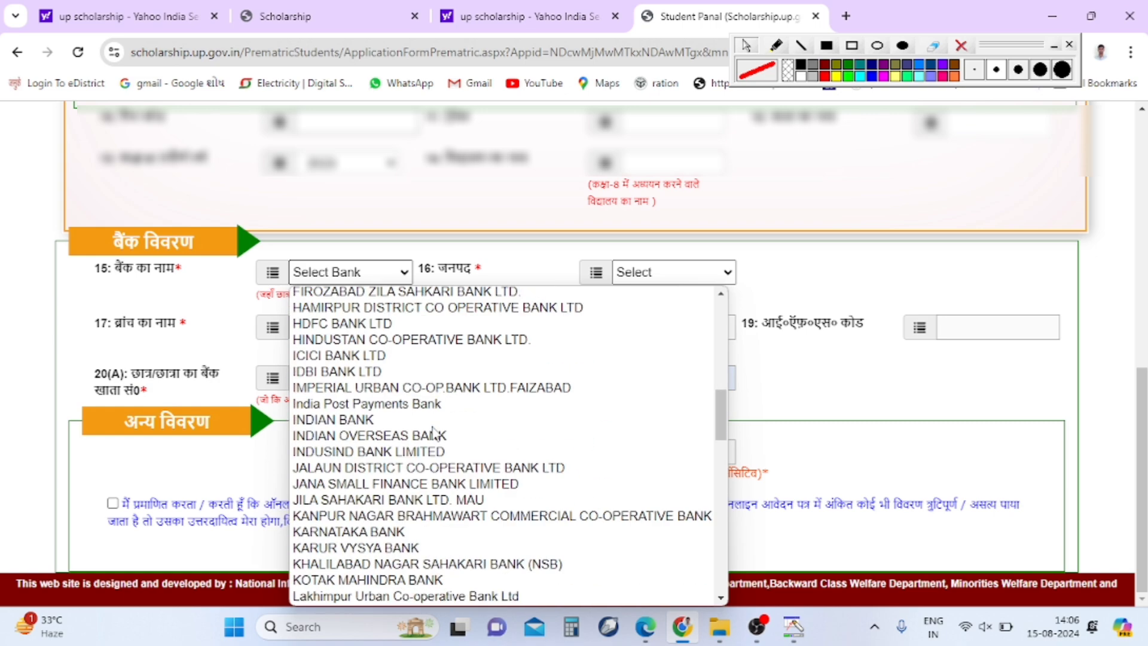
scroll(422, 533, "up", 15)
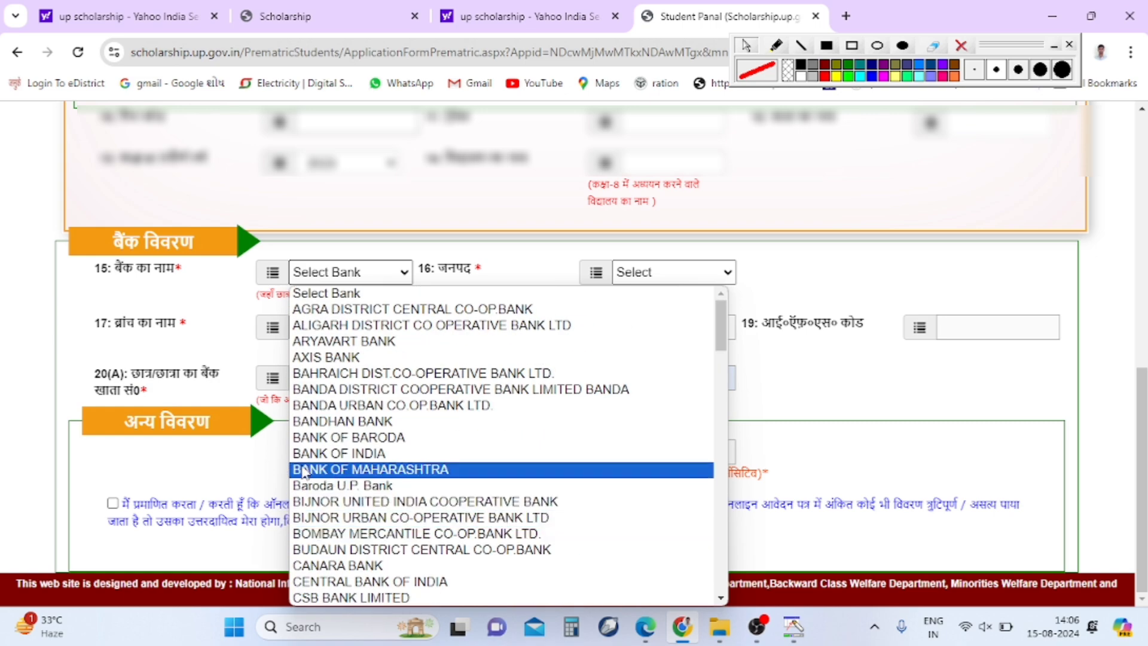
left_click(420, 437)
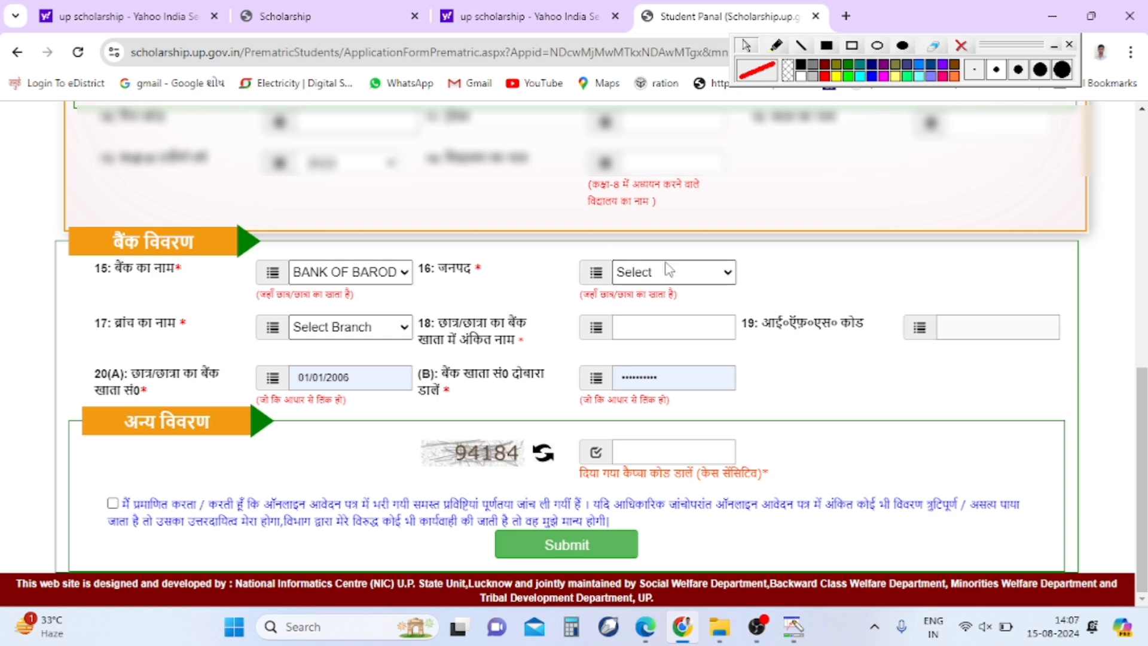
Choose Ayodhya as the district and MAKHDUMGASNJ as the bank branch.
left_click(713, 279)
type("bara")
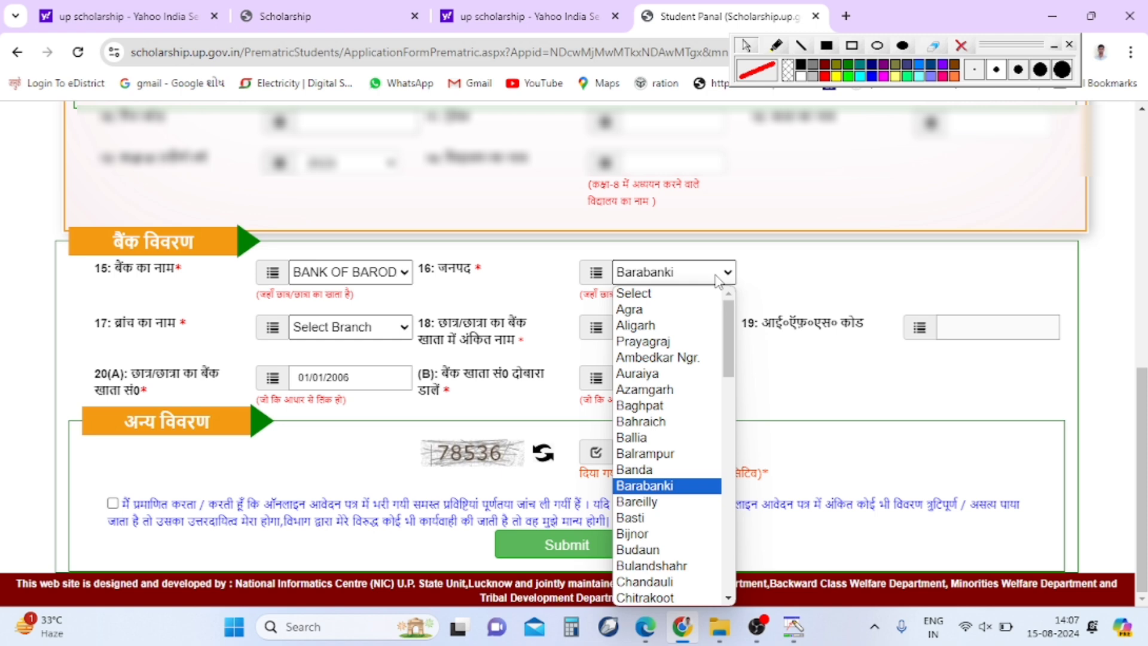
type("ay")
key("Return")
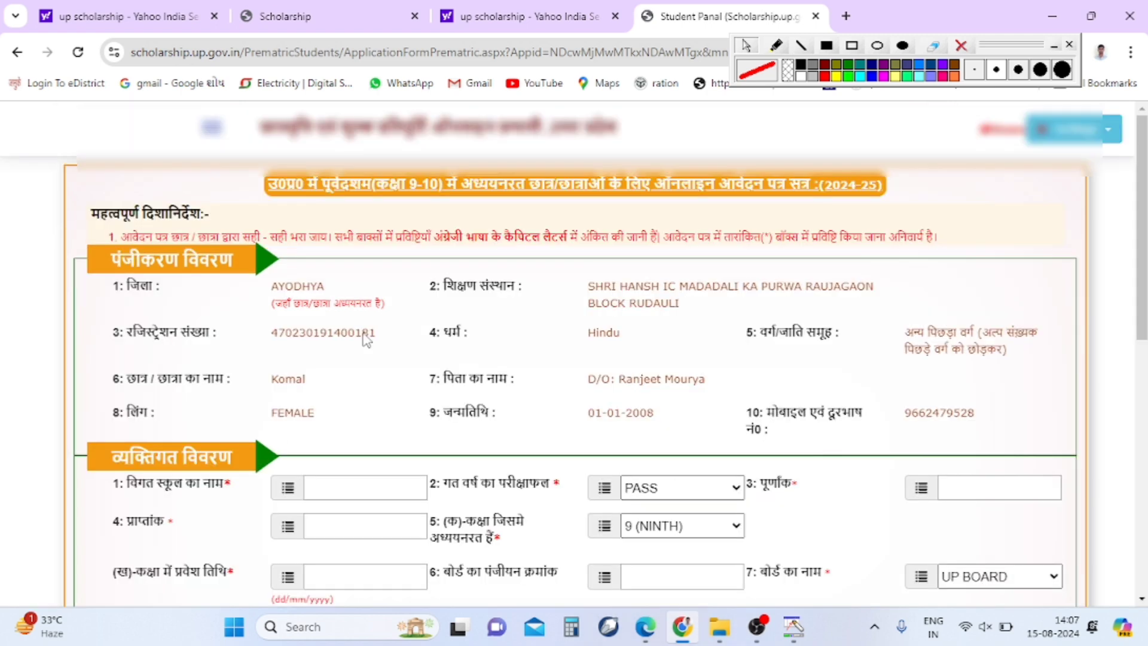
scroll(367, 413, "down", 1)
left_click(346, 327)
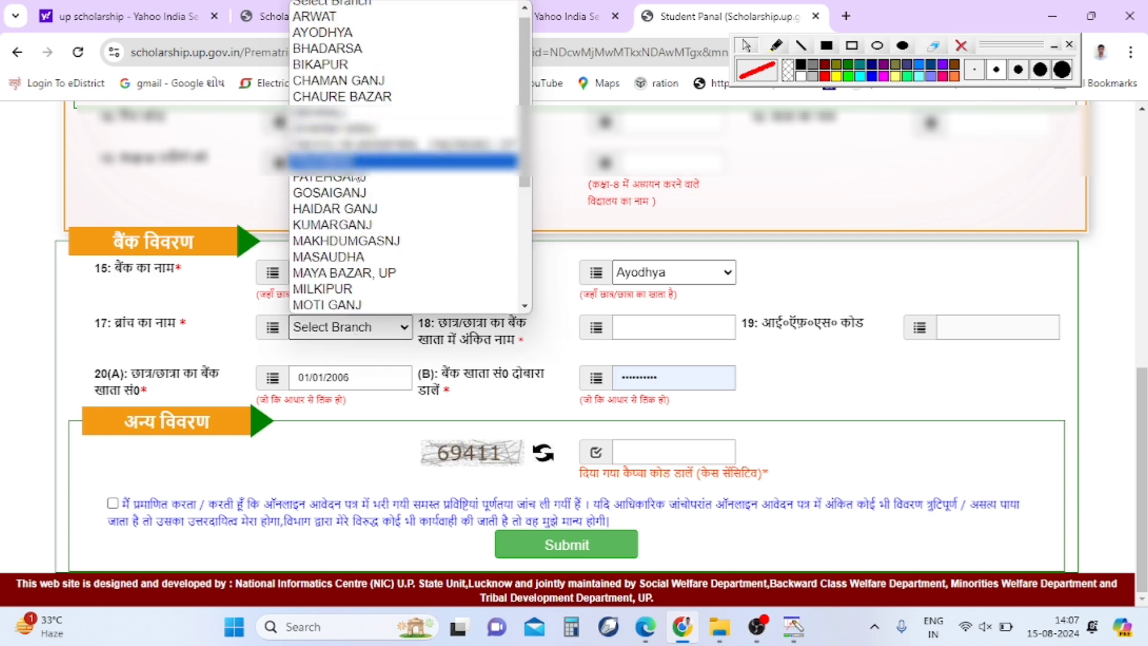
left_click(414, 241)
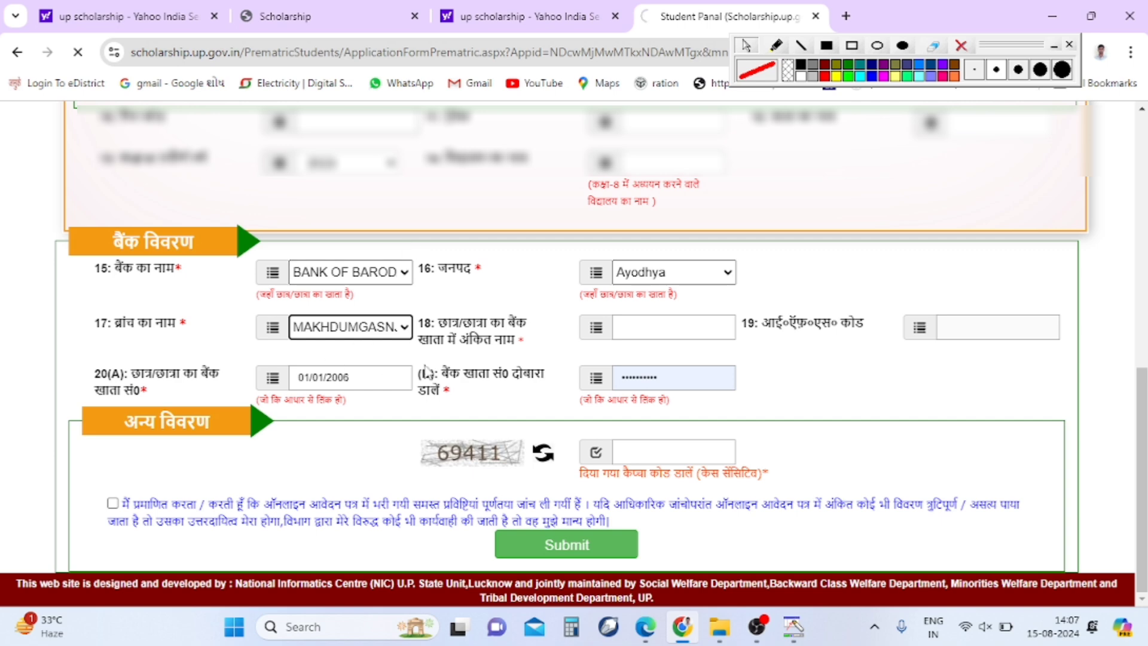
left_click(689, 332)
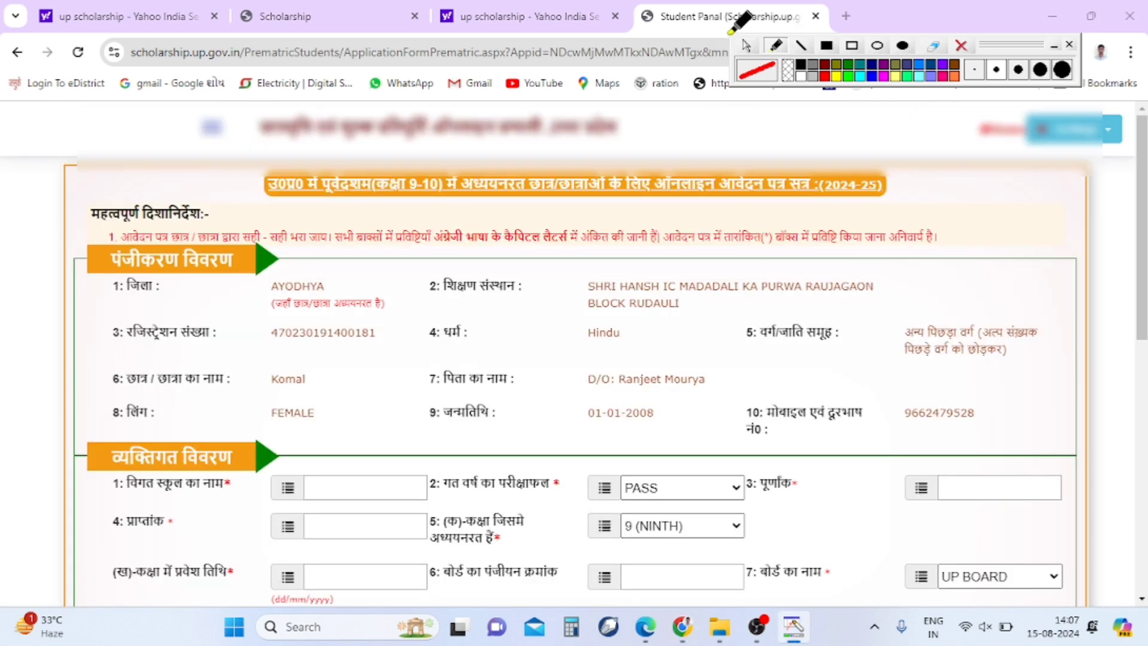
scroll(722, 380, "down", 10)
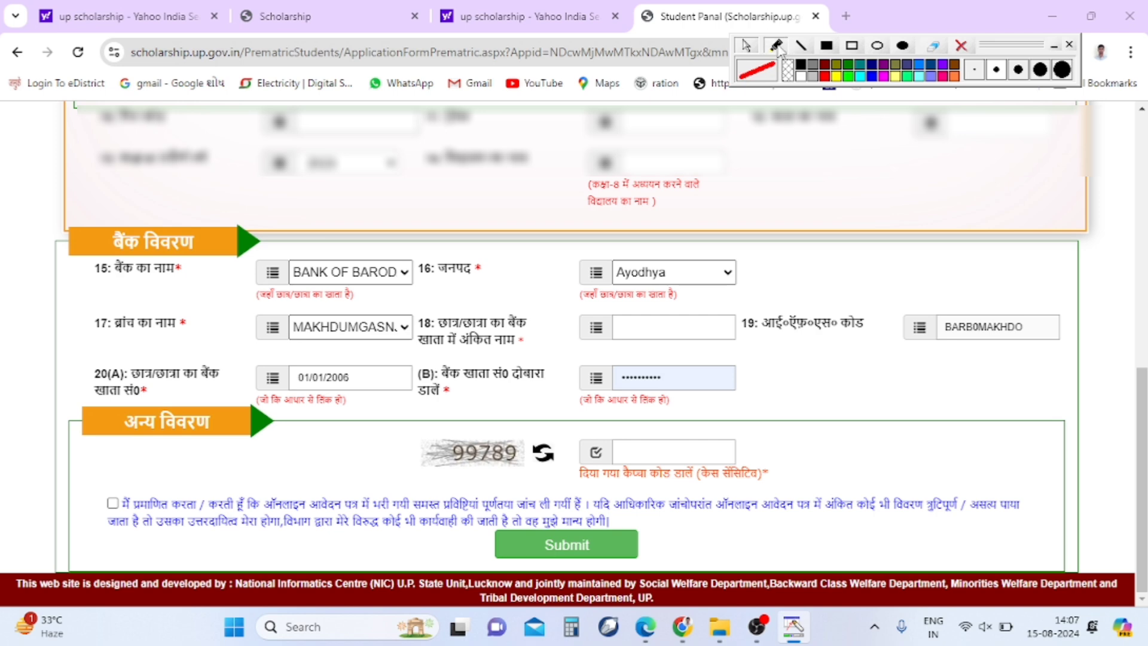
mouse_move(587, 343)
left_mouse_down()
mouse_move(665, 345)
mouse_move(741, 323)
mouse_move(687, 292)
mouse_move(566, 310)
mouse_move(579, 342)
left_mouse_up()
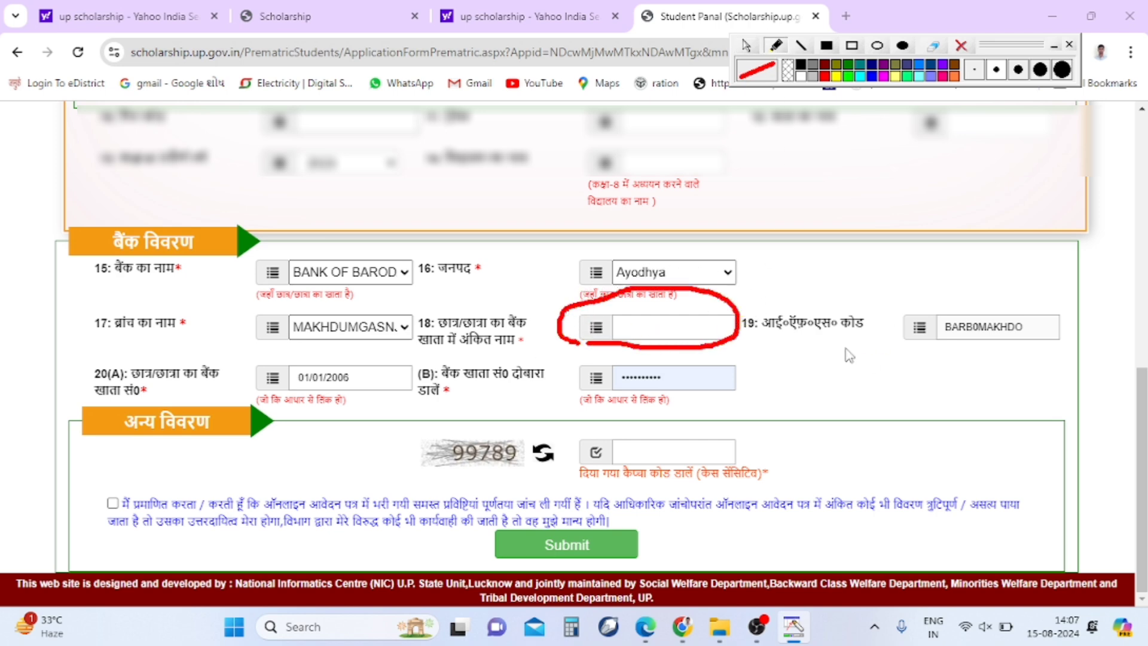
mouse_move(910, 348)
left_mouse_down()
mouse_move(936, 352)
mouse_move(1062, 315)
mouse_move(902, 323)
mouse_move(903, 338)
left_mouse_up()
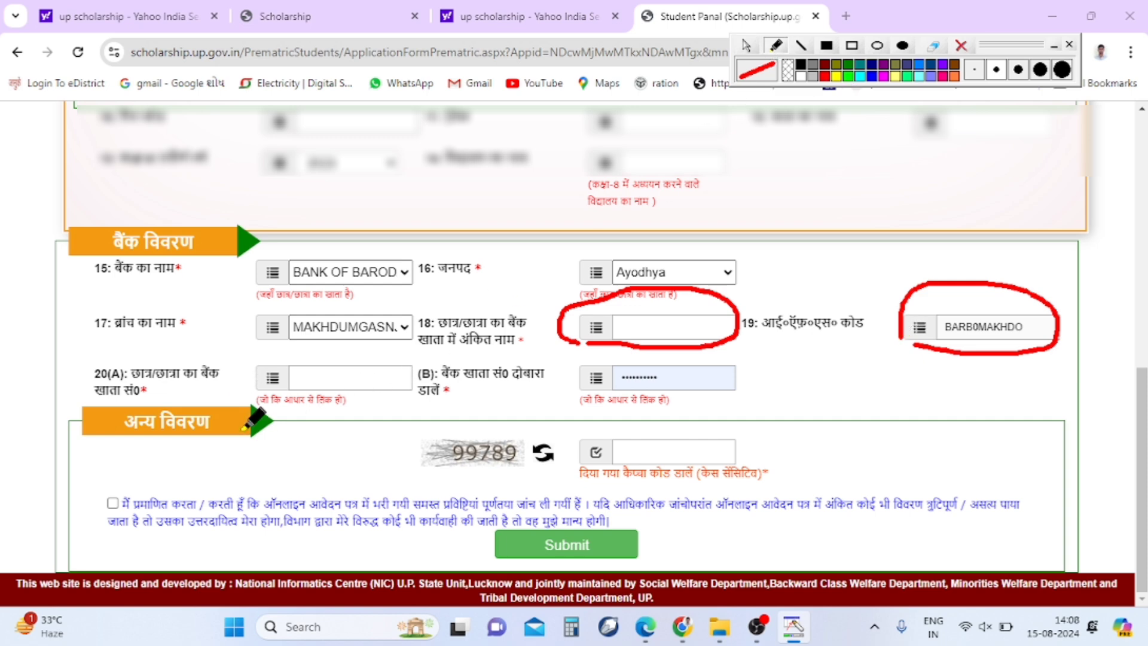
mouse_move(274, 397)
left_mouse_down()
mouse_move(375, 405)
mouse_move(409, 359)
mouse_move(266, 372)
mouse_move(258, 386)
left_mouse_up()
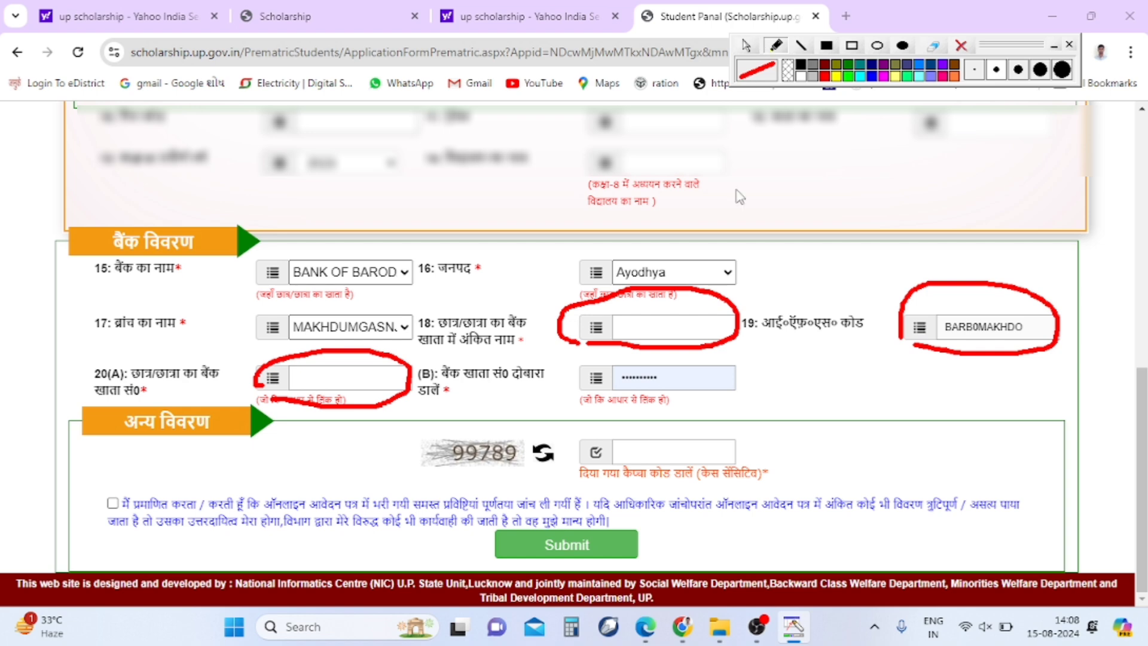
mouse_move(597, 397)
left_mouse_down()
mouse_move(749, 373)
mouse_move(559, 382)
mouse_move(553, 397)
left_mouse_up()
left_click_drag(431, 479, 504, 479)
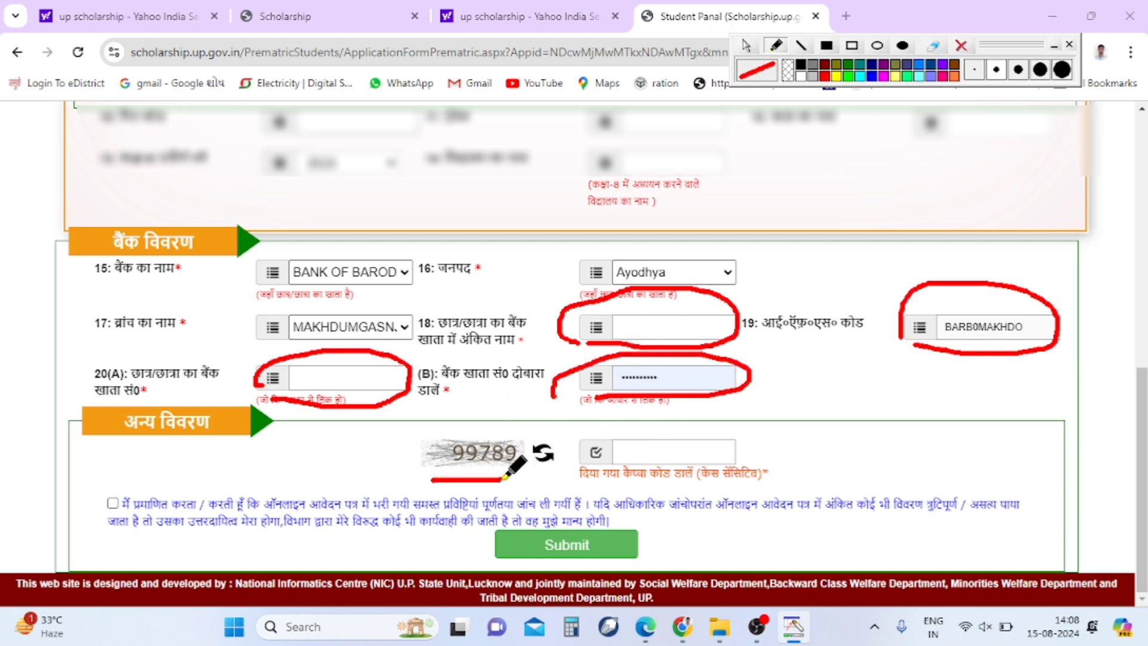
mouse_move(619, 472)
left_mouse_down()
mouse_move(765, 444)
mouse_move(567, 450)
left_mouse_up()
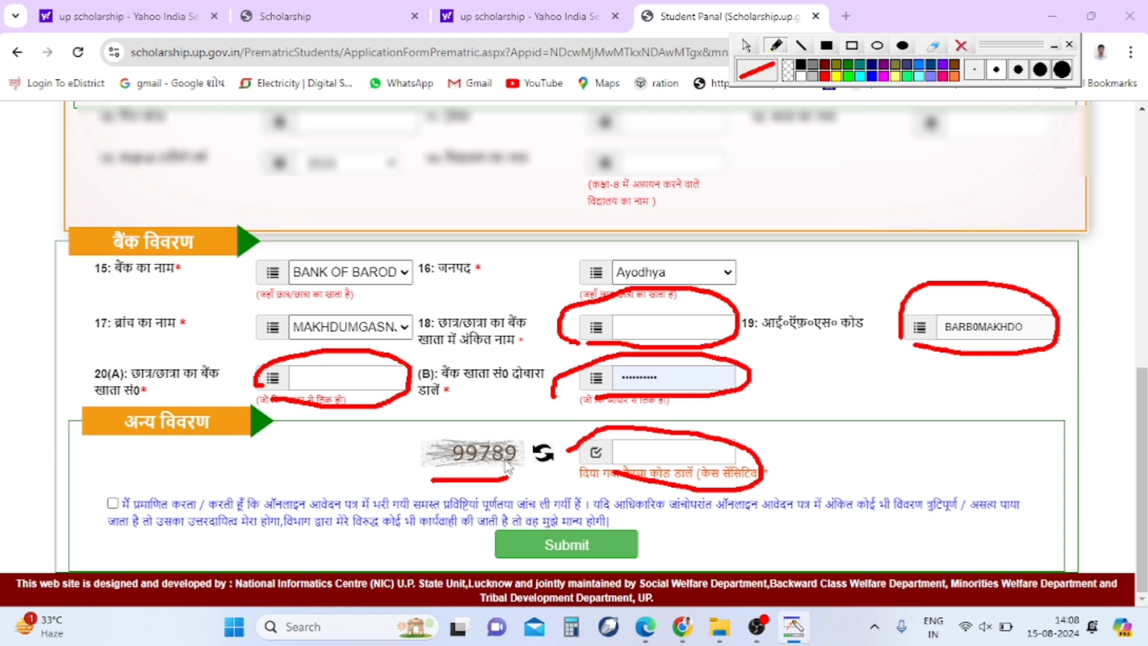
mouse_move(116, 522)
left_mouse_down()
mouse_move(132, 492)
mouse_move(115, 530)
left_mouse_up()
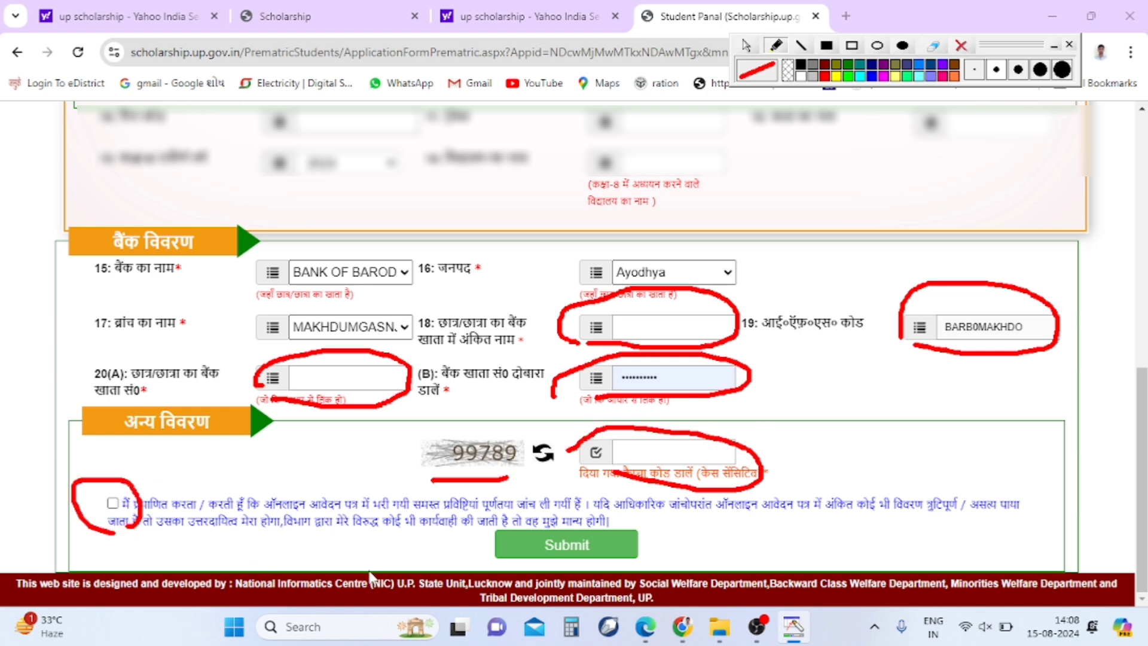
left_click(961, 46)
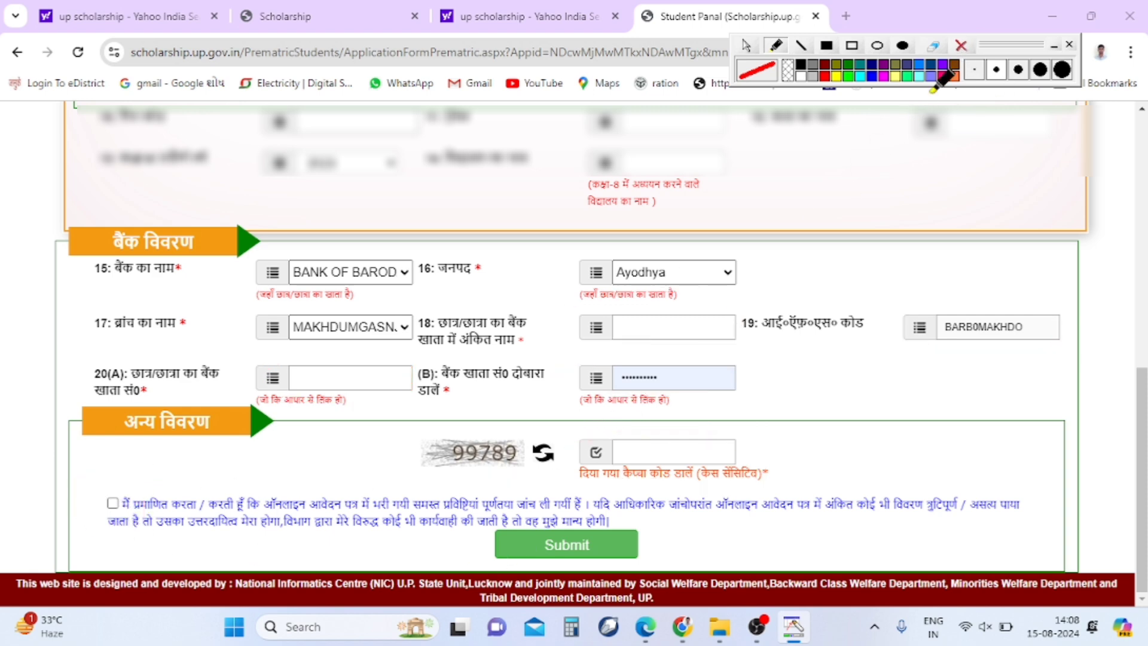
left_click(745, 46)
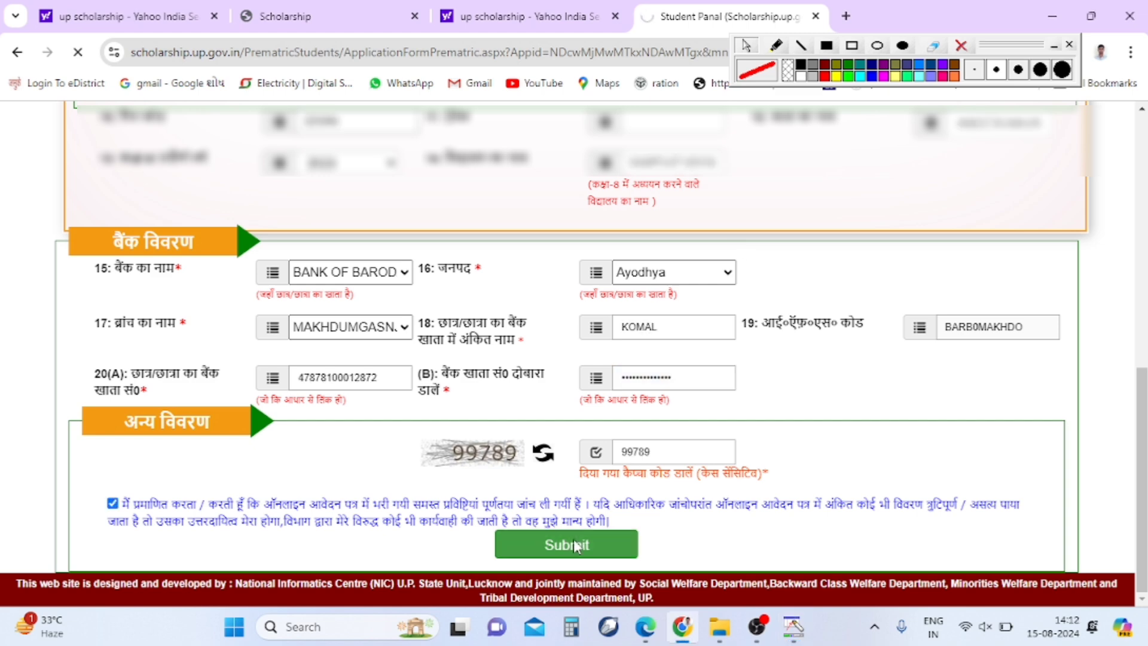
Submit the form, box the success notice and Home link, then return to the dashboard.
left_click(574, 545)
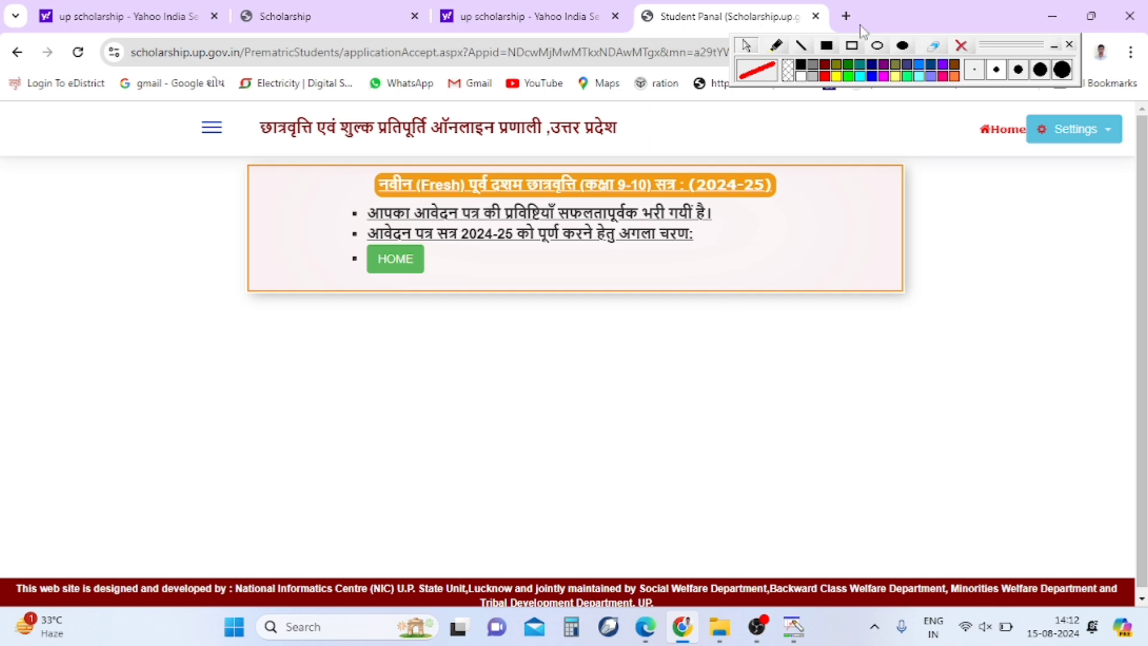
left_click(852, 45)
left_click_drag(218, 160, 946, 325)
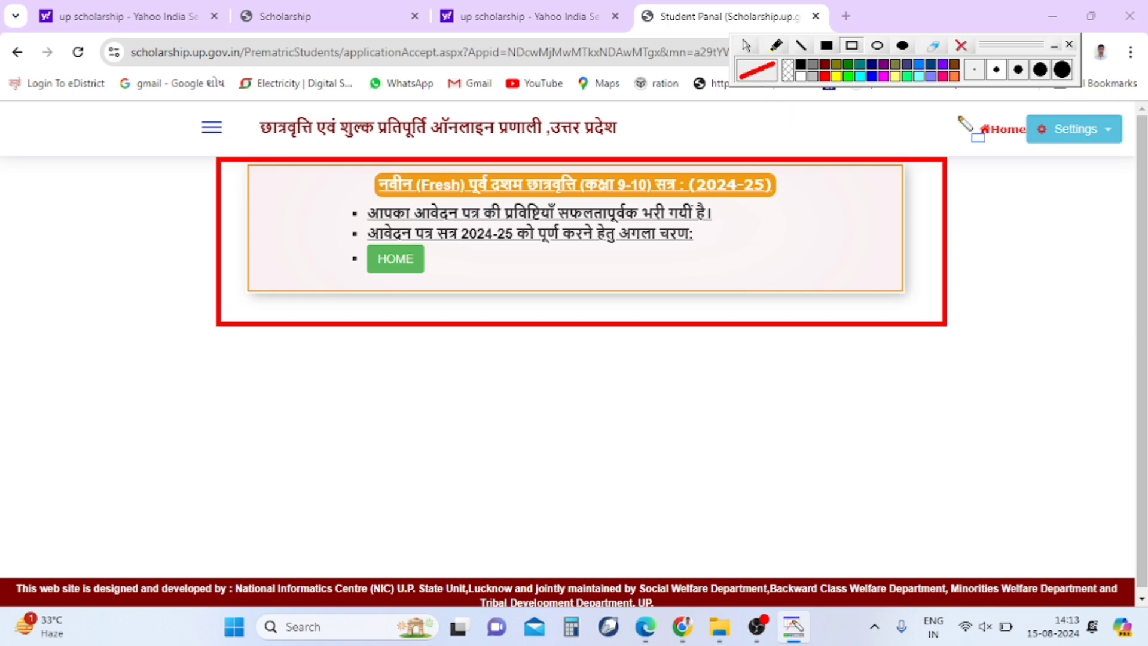
mouse_move(970, 120)
left_mouse_down()
mouse_move(1000, 145)
mouse_move(1032, 148)
left_mouse_up()
left_click(752, 48)
left_click(1003, 129)
left_click(960, 45)
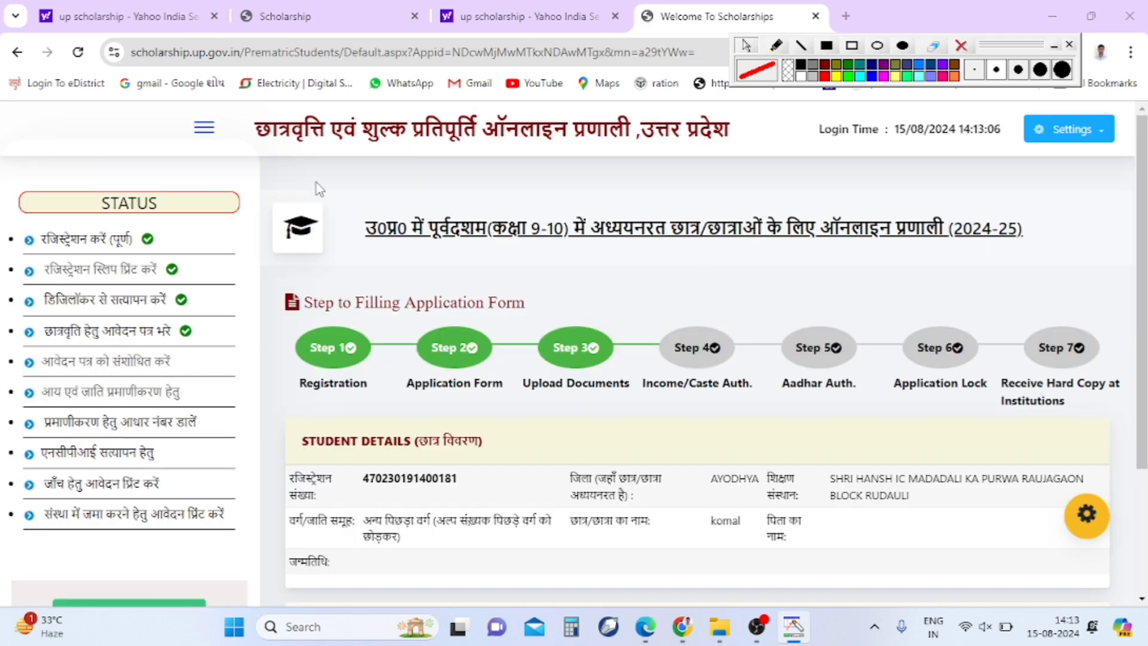
Tick the completed status rows, then open 'आय एवं जाति प्रमाणीकरण हेतु' for income and caste authentication.
left_click(776, 45)
left_click_drag(192, 330, 232, 323)
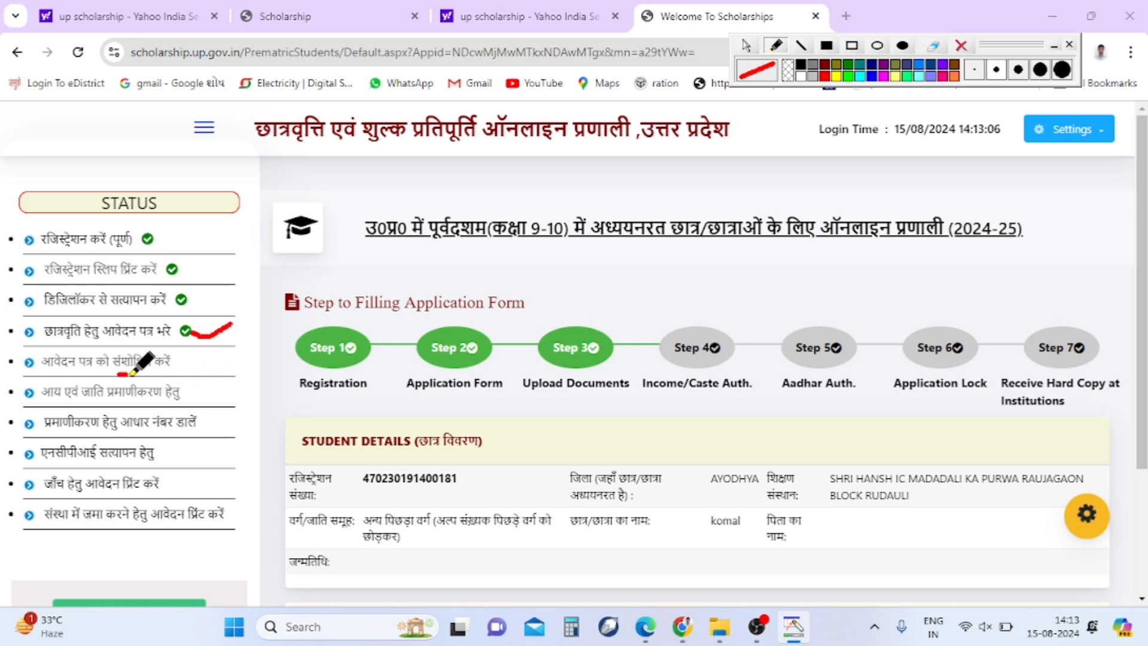
mouse_move(129, 377)
left_mouse_down()
mouse_move(179, 341)
mouse_move(24, 356)
mouse_move(108, 384)
mouse_move(184, 383)
left_mouse_up()
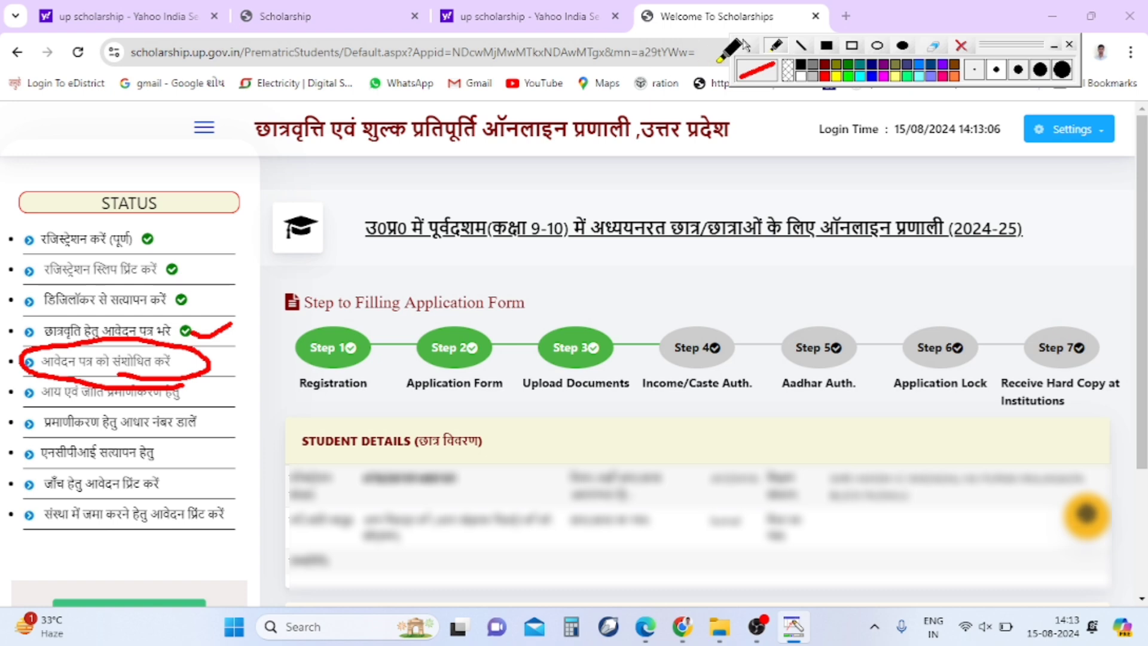
left_click(961, 46)
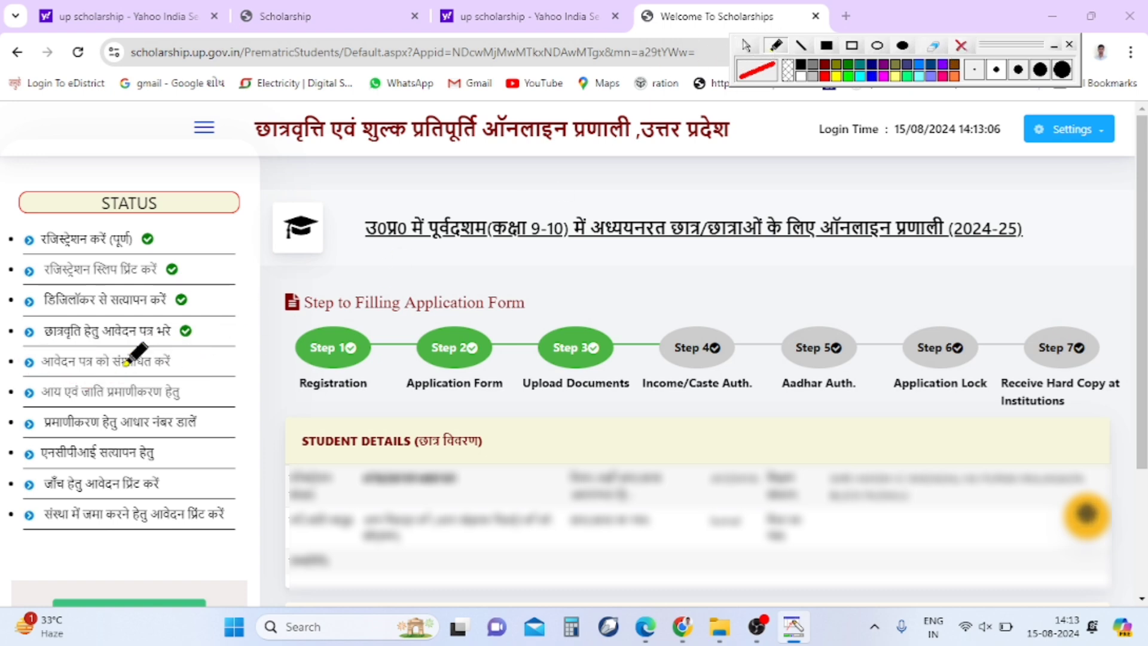
left_click_drag(197, 392, 238, 386)
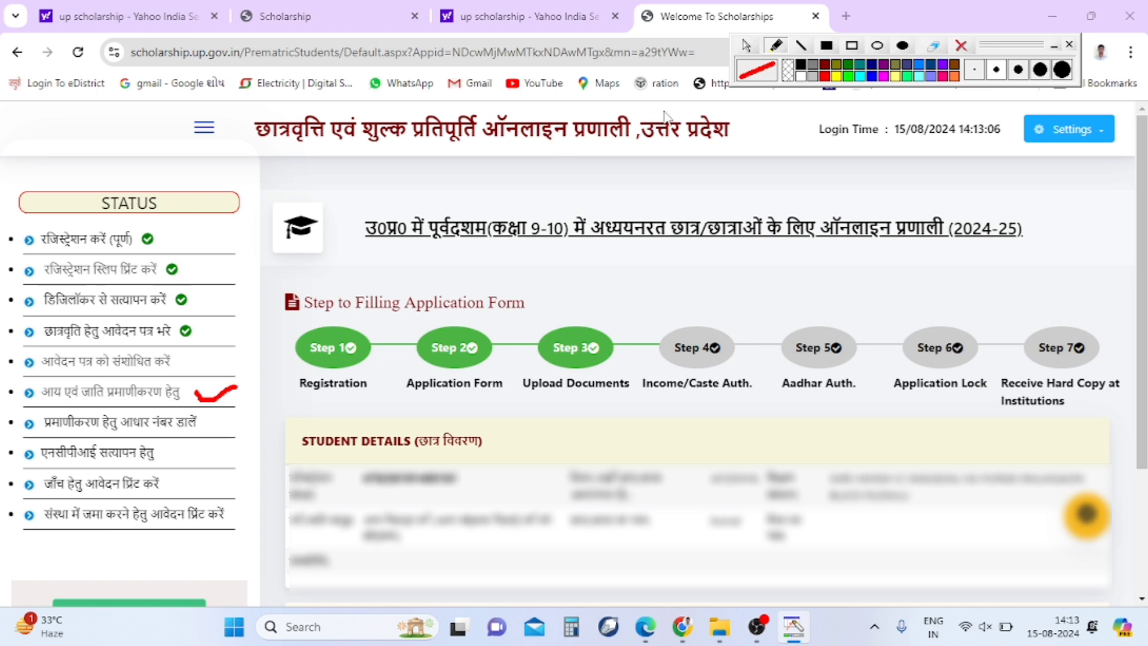
left_click(746, 48)
left_click(108, 393)
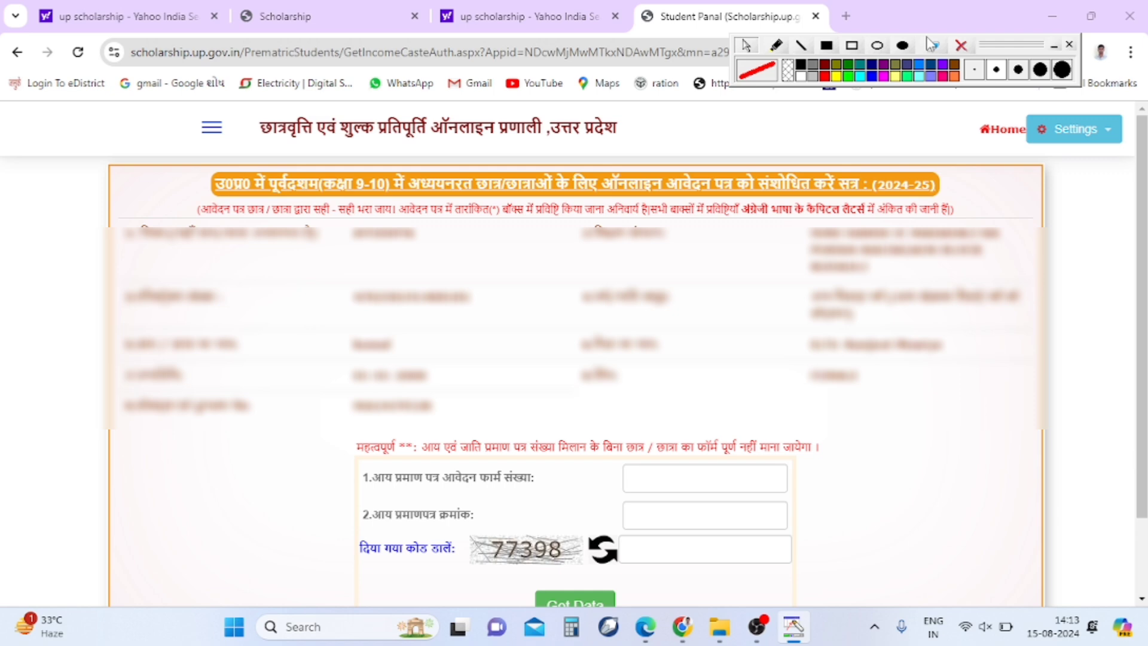
Highlight the income certificate number fields, enter the captcha and fetch the certificate data.
scroll(372, 361, "down", 2)
left_click(852, 46)
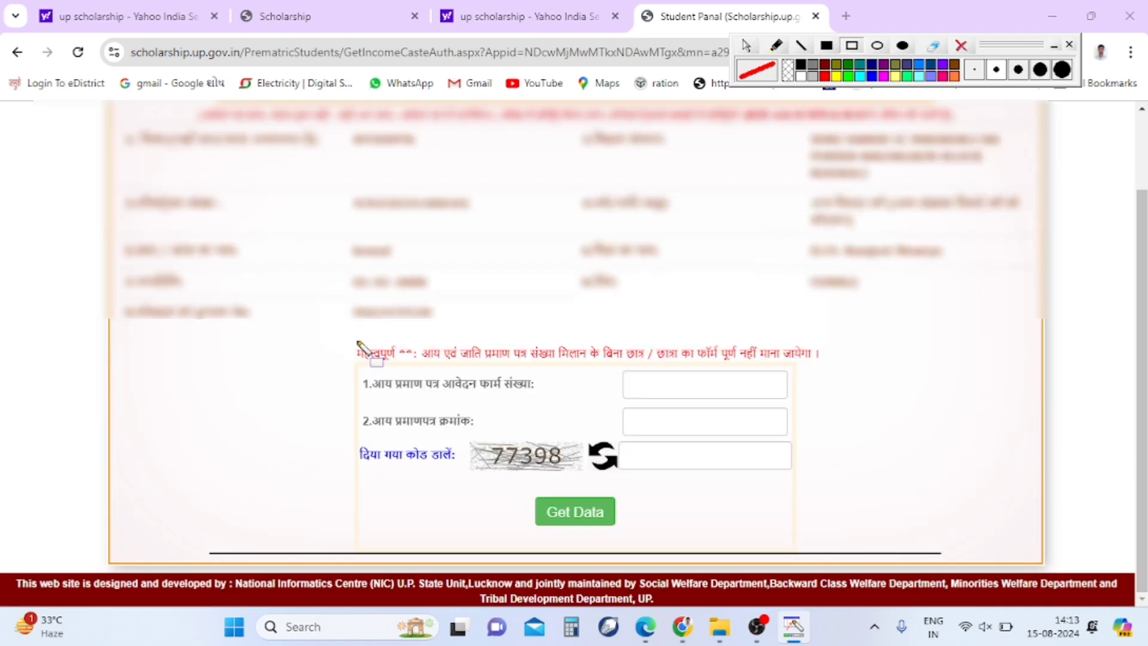
mouse_move(328, 336)
left_mouse_down()
mouse_move(843, 531)
mouse_move(918, 540)
left_mouse_up()
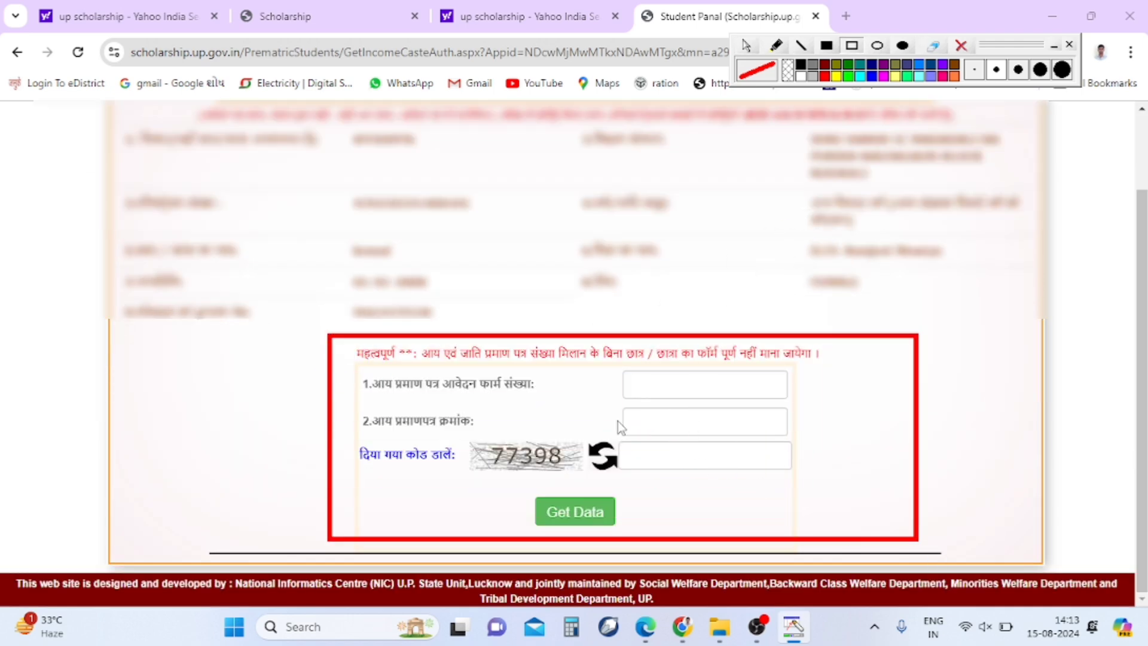
left_click(773, 48)
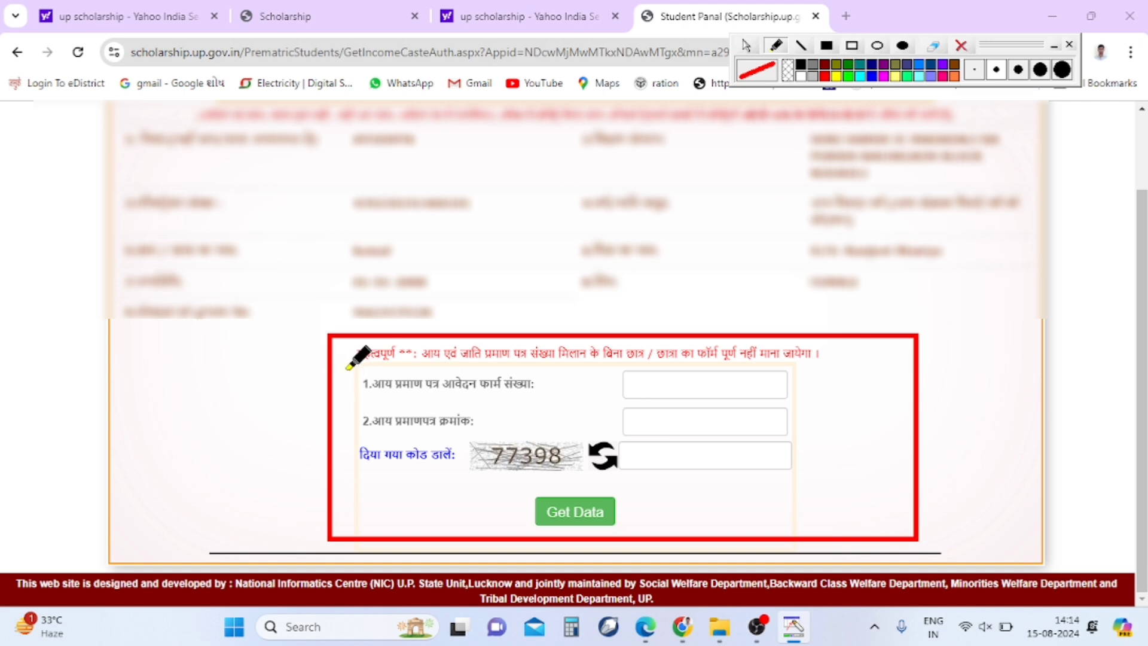
mouse_move(347, 370)
left_mouse_down()
mouse_move(547, 372)
mouse_move(472, 402)
mouse_move(357, 397)
mouse_move(361, 369)
left_mouse_up()
mouse_move(369, 414)
left_mouse_down()
mouse_move(494, 417)
mouse_move(356, 434)
mouse_move(360, 409)
left_mouse_up()
left_click_drag(625, 378, 807, 376)
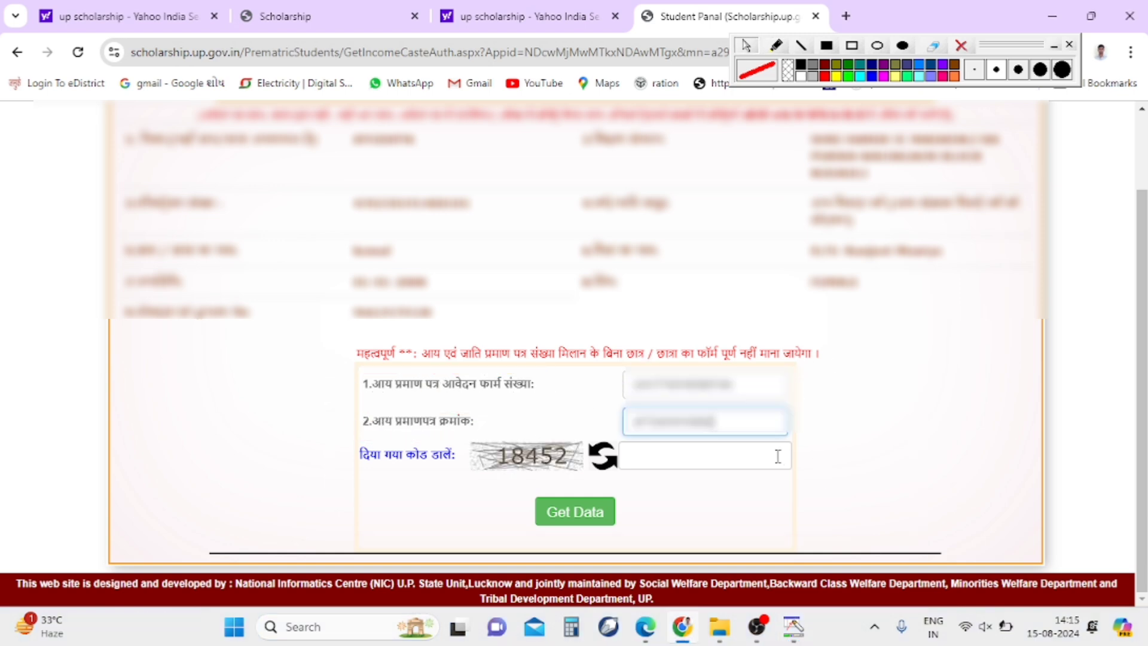
left_click(778, 456)
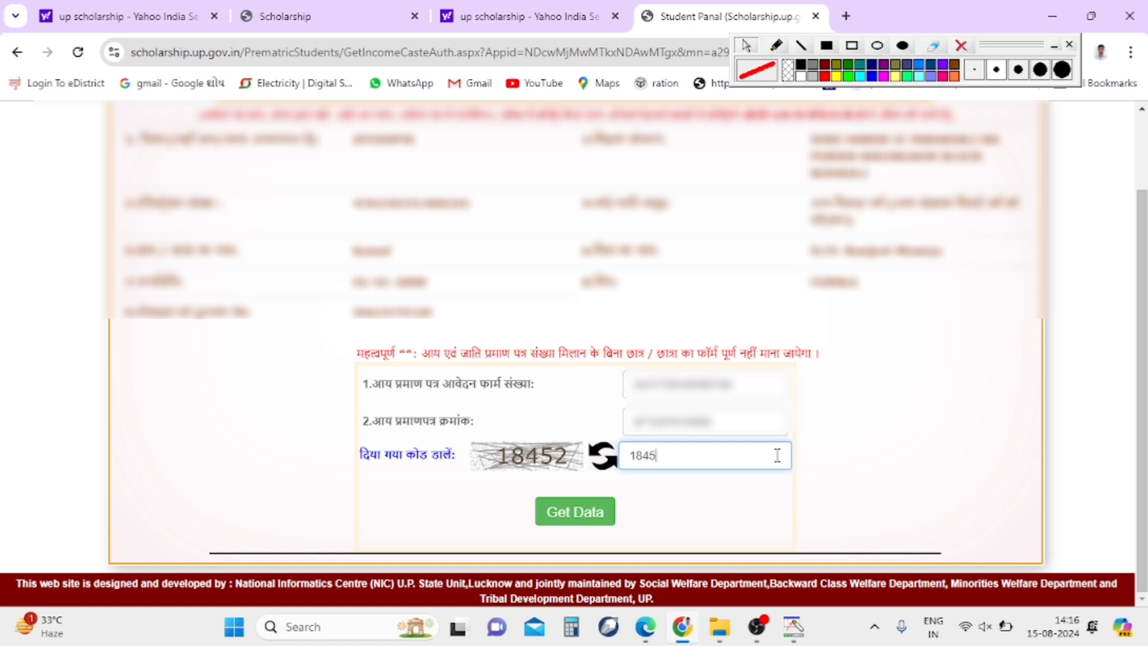
left_click(598, 522)
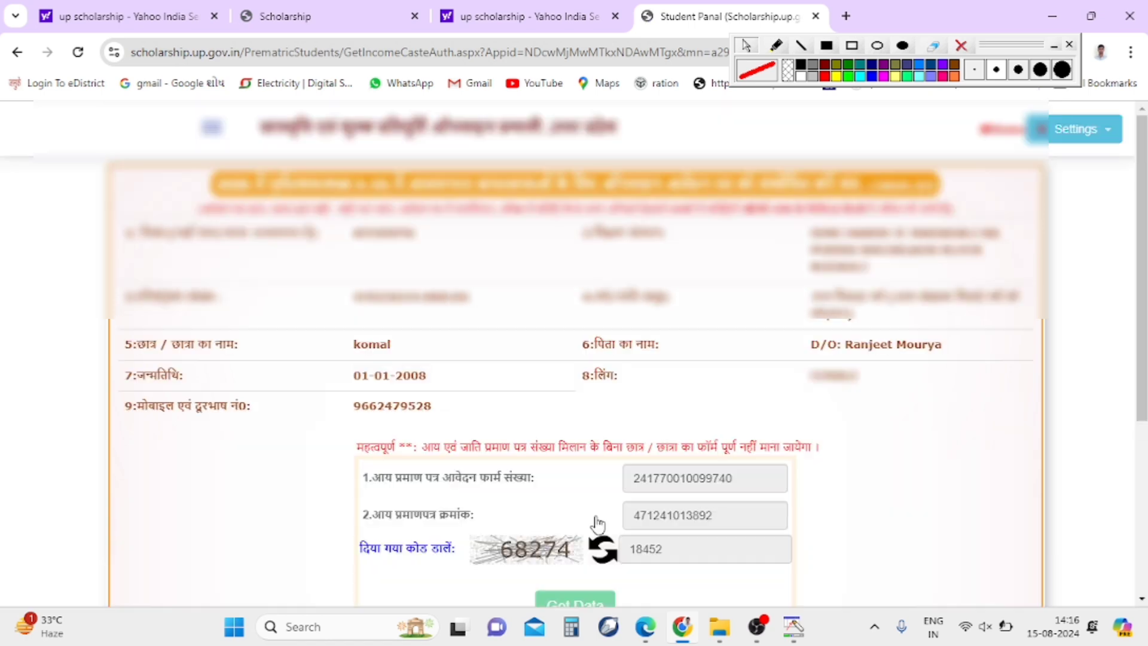
Frame the fetched income certificate results and verify the income details.
scroll(897, 222, "down", 4)
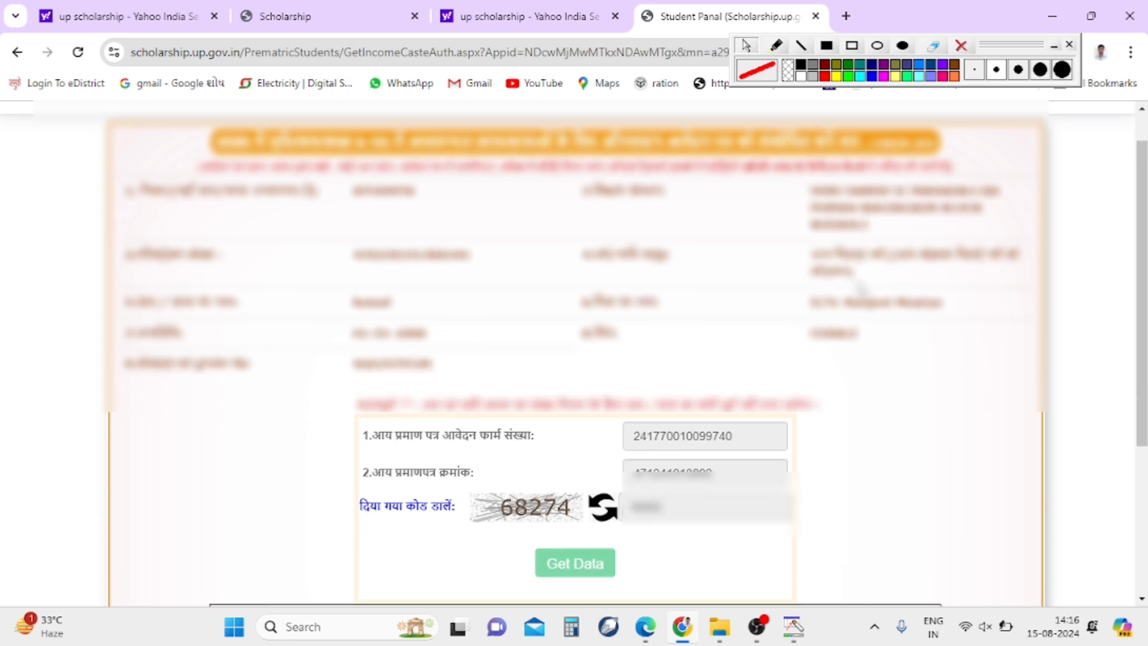
left_click(852, 45)
mouse_move(159, 379)
left_mouse_down()
mouse_move(497, 543)
mouse_move(991, 609)
left_mouse_up()
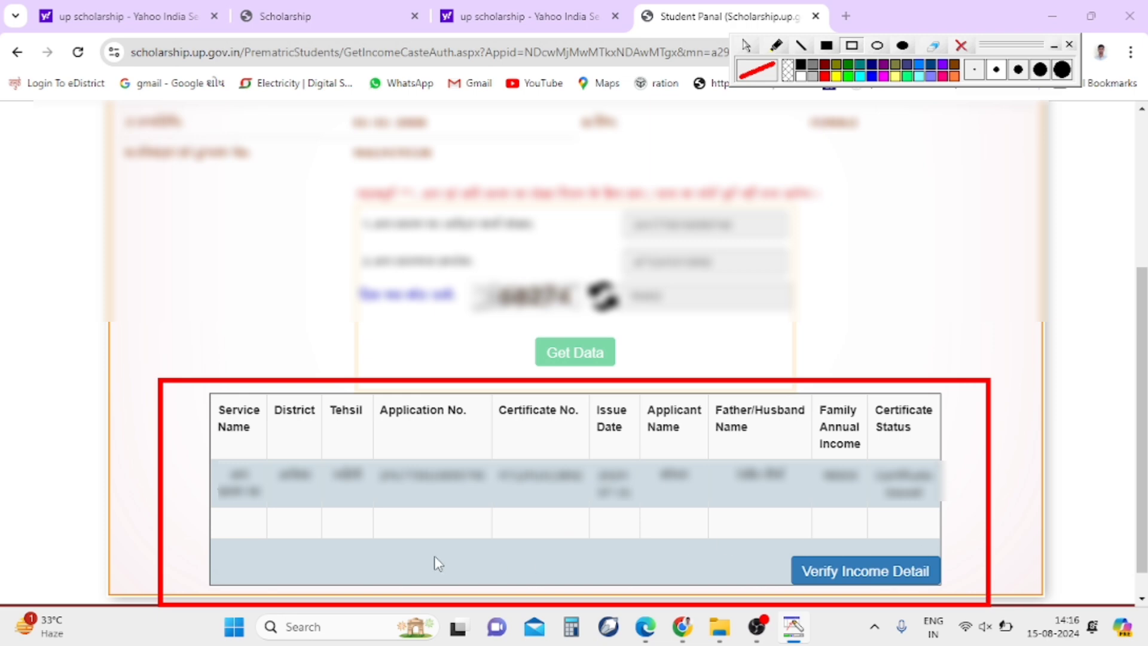
left_click_drag(771, 540, 965, 595)
left_click(746, 46)
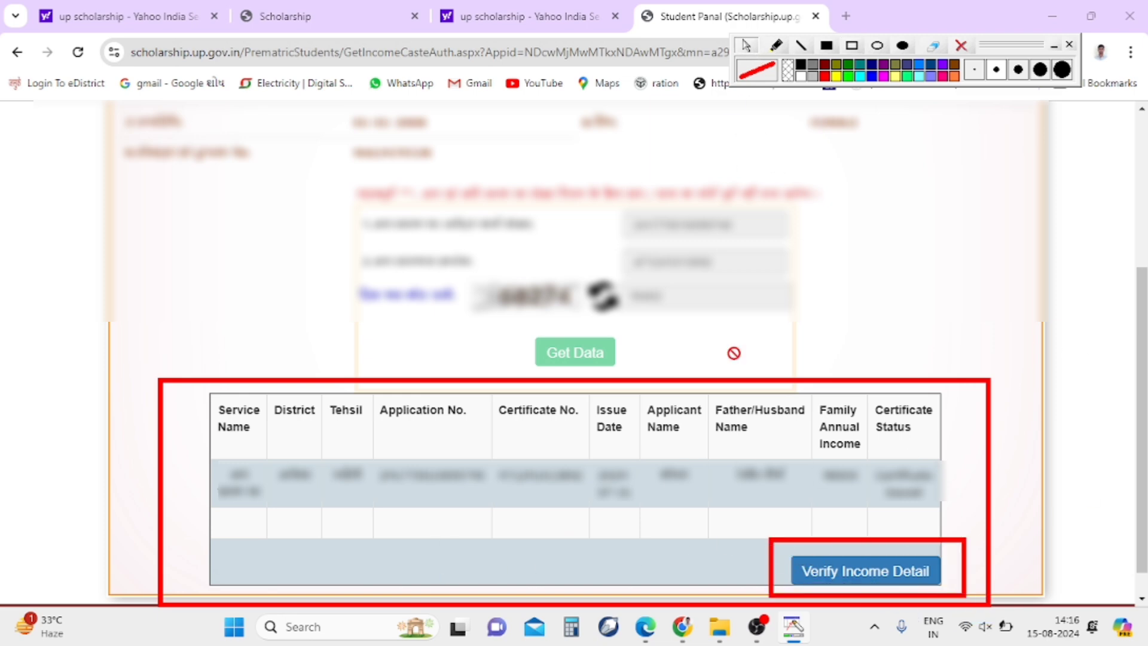
left_click(856, 583)
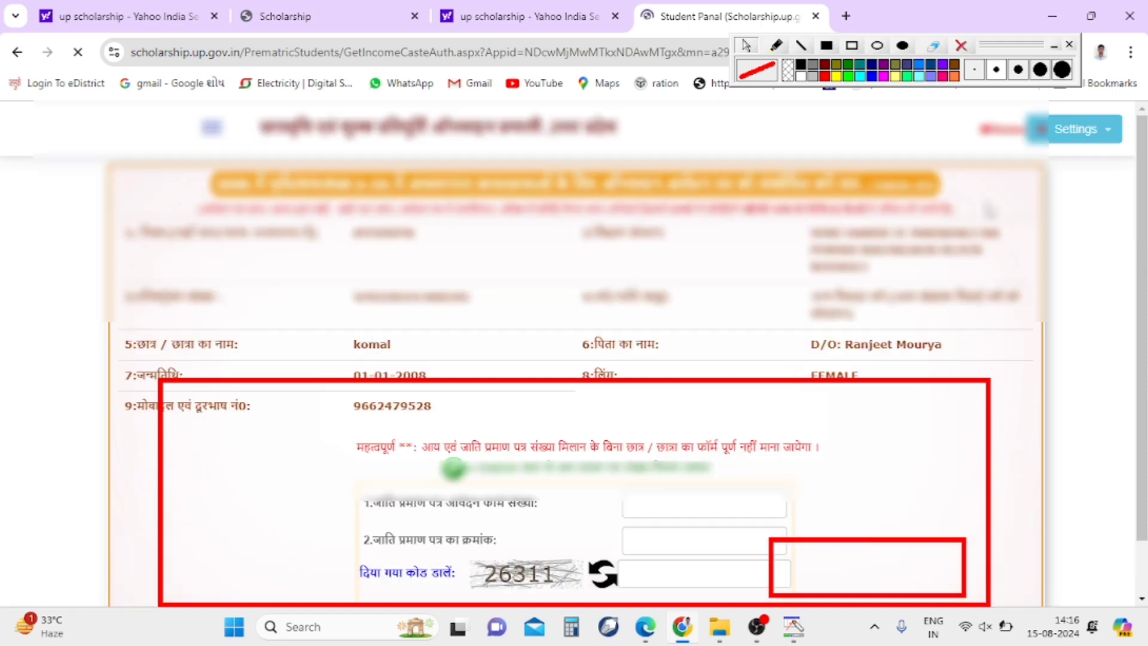
Box the e-District success notice and underline the caste certificate fields, then clear the marks.
left_click(961, 46)
scroll(939, 246, "down", 2)
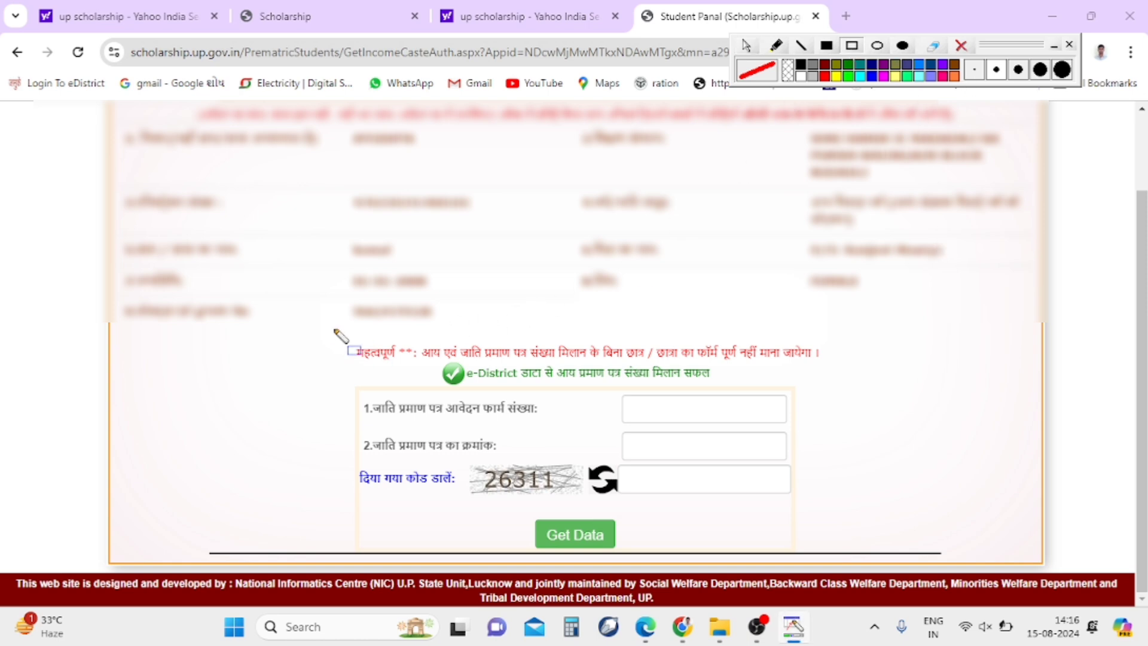
mouse_move(333, 328)
left_mouse_down()
mouse_move(754, 412)
mouse_move(840, 407)
left_mouse_up()
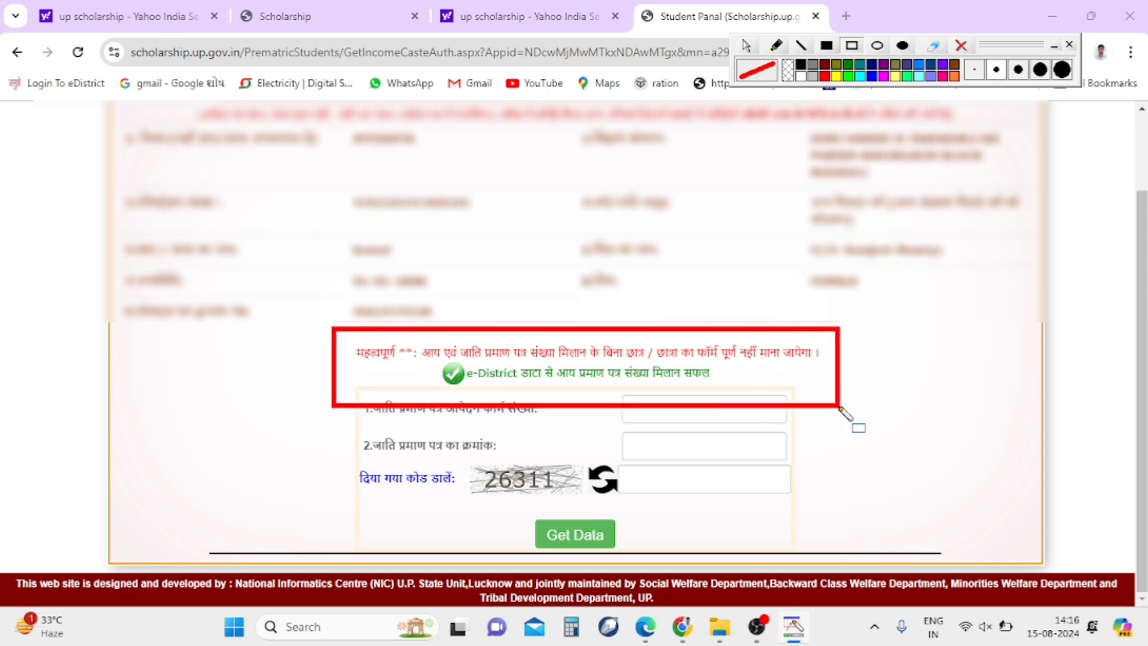
left_click(961, 48)
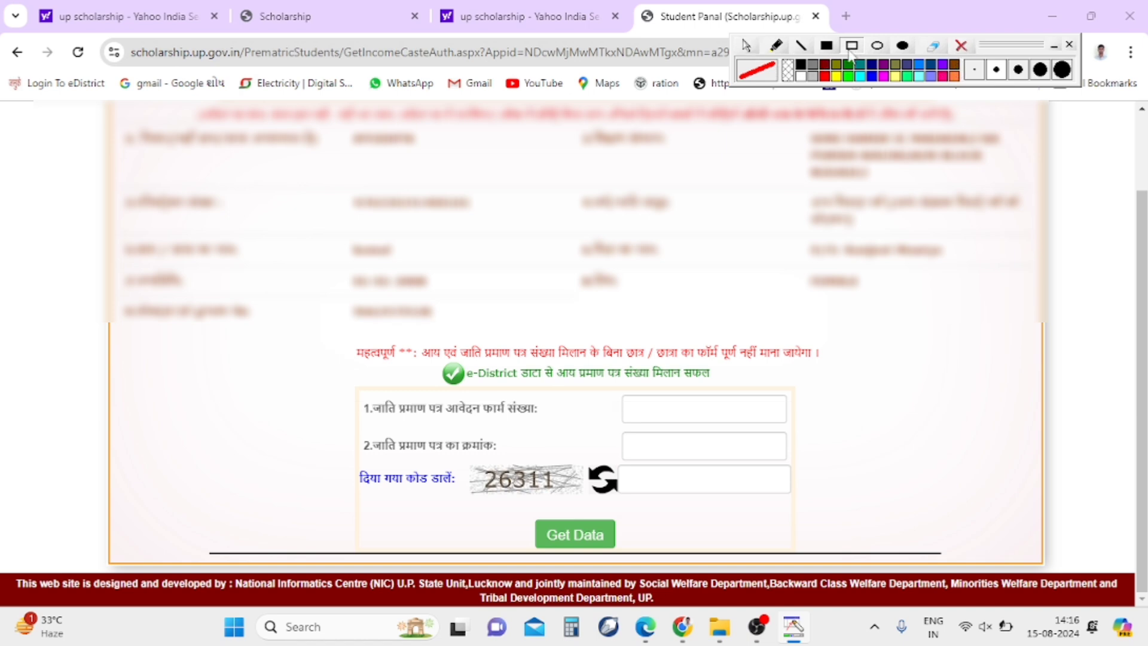
left_click_drag(294, 371, 837, 568)
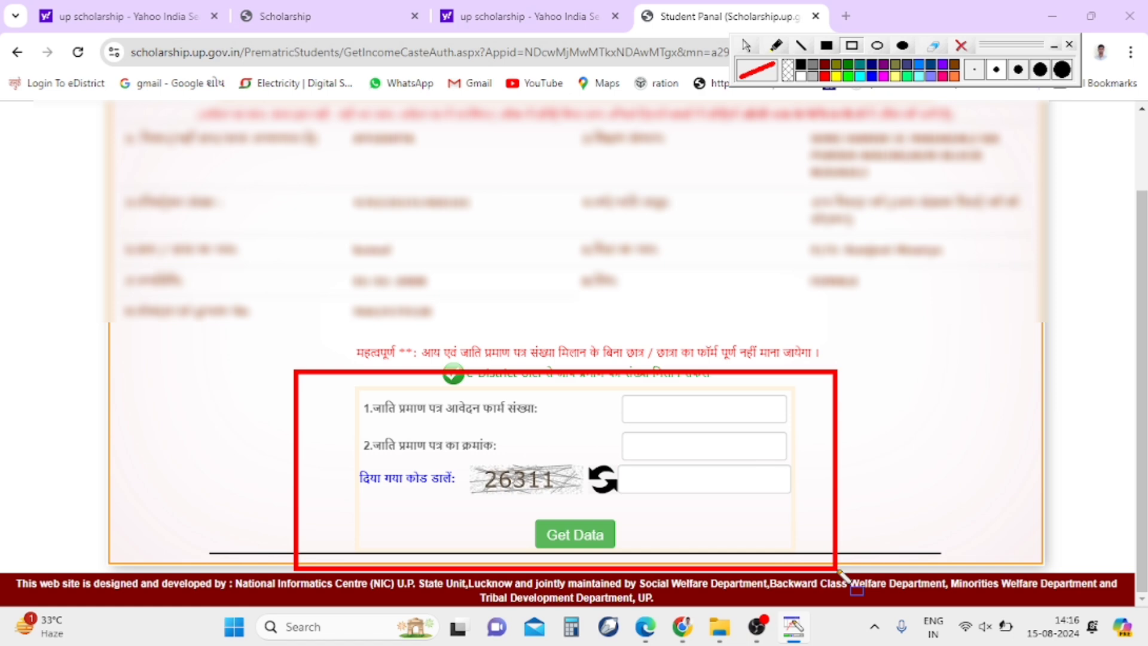
left_click(775, 47)
left_click_drag(368, 422, 521, 418)
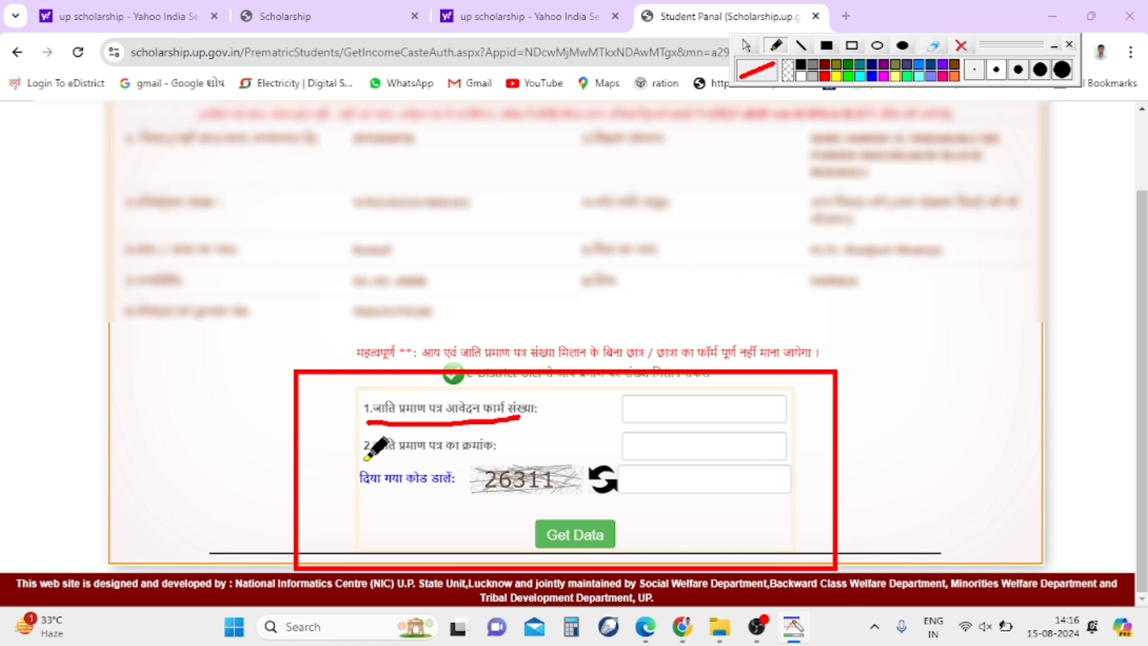
mouse_move(366, 459)
left_mouse_down()
mouse_move(493, 459)
mouse_move(452, 497)
mouse_move(595, 468)
mouse_move(500, 460)
left_mouse_up()
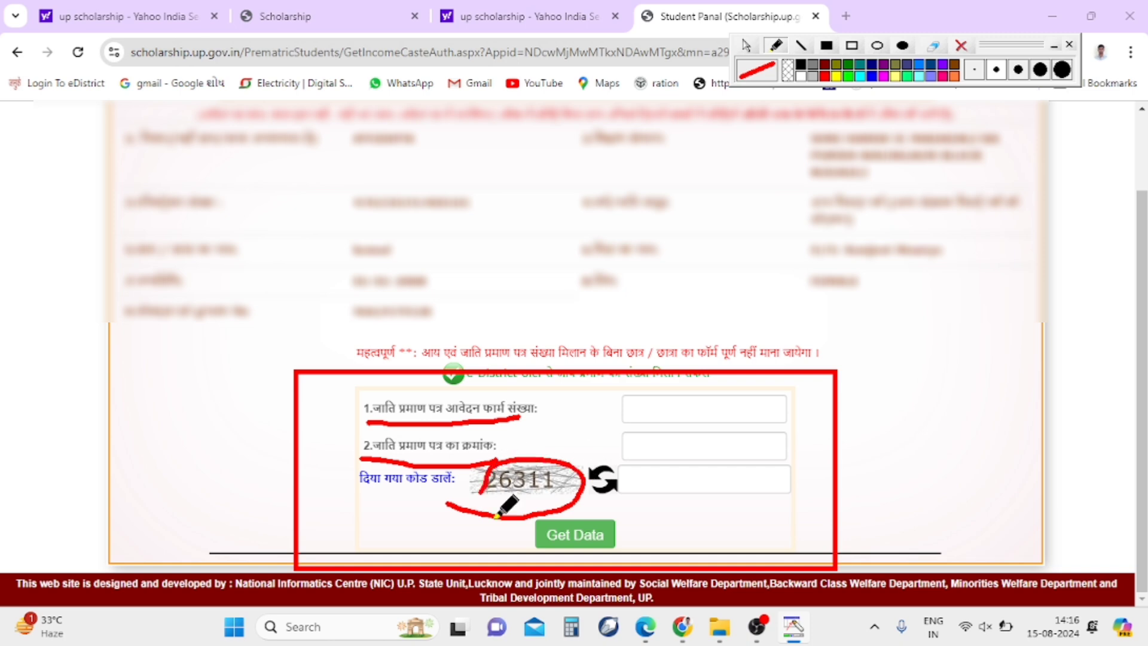
left_click_drag(524, 554, 658, 562)
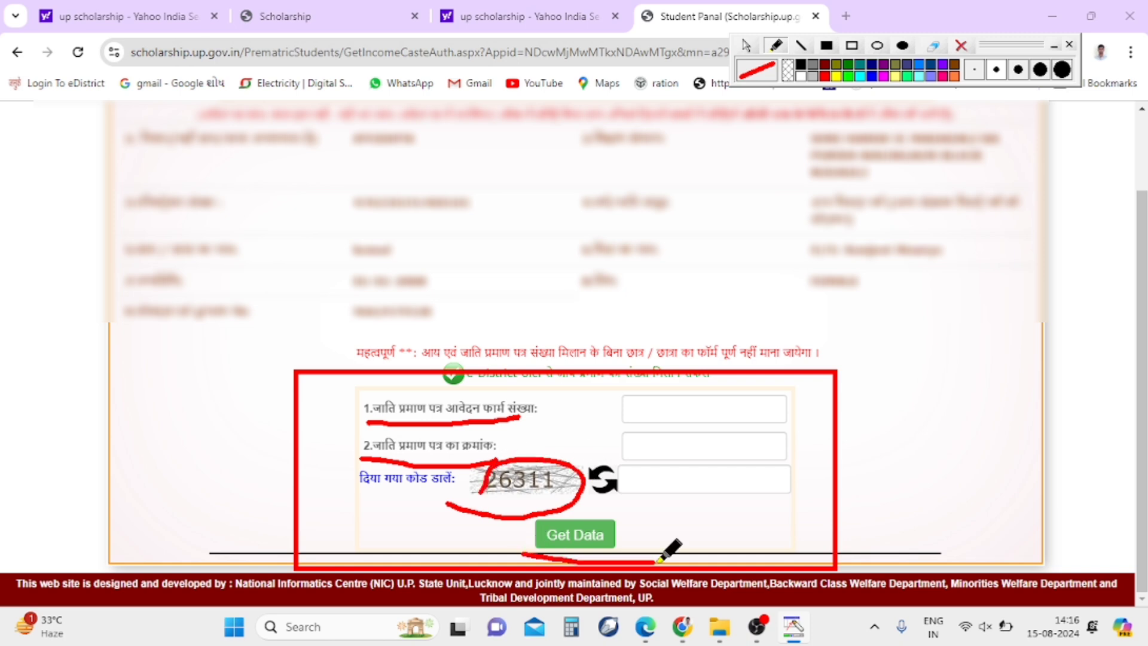
left_click(960, 46)
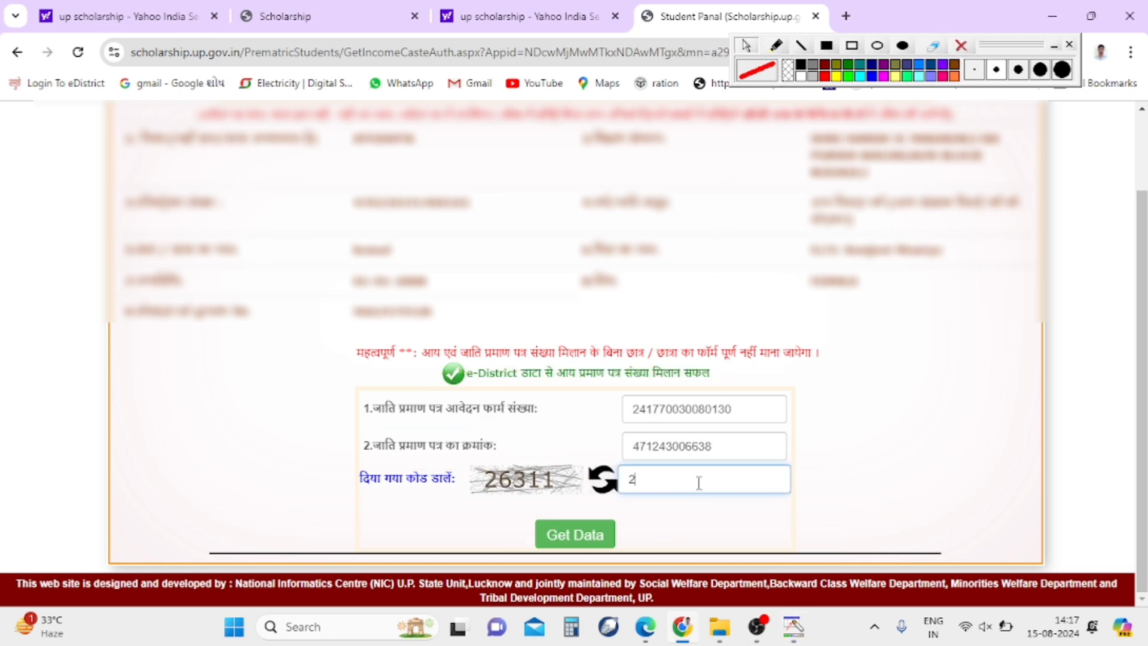
Enter the captcha, fetch the caste certificate record and verify the caste details.
type("6311")
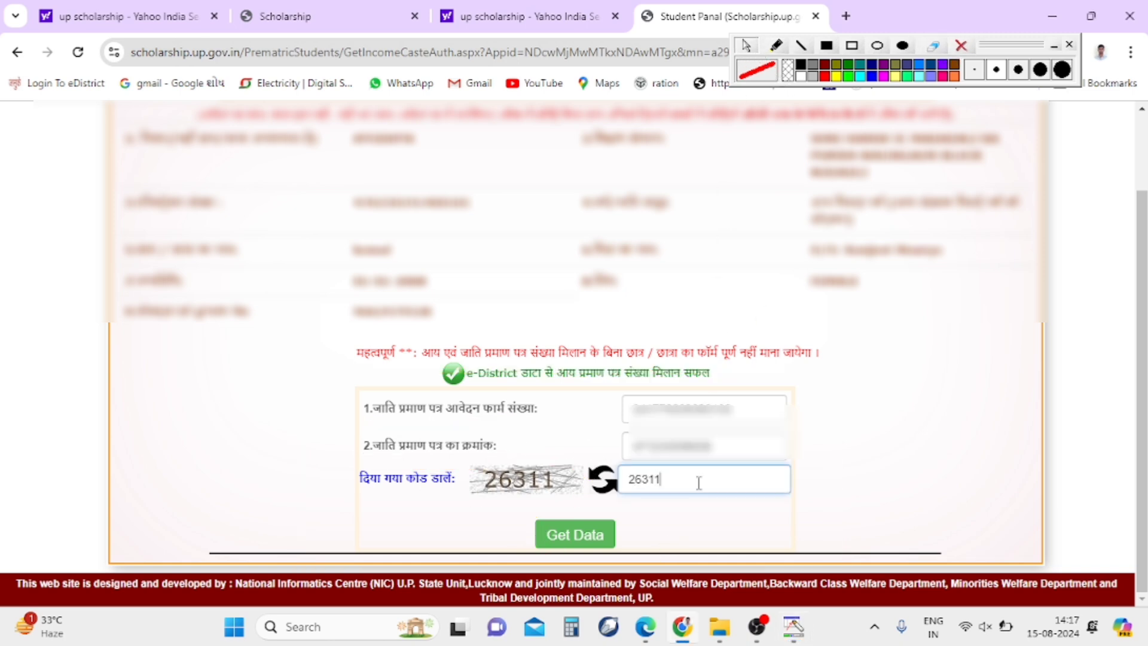
left_click(595, 535)
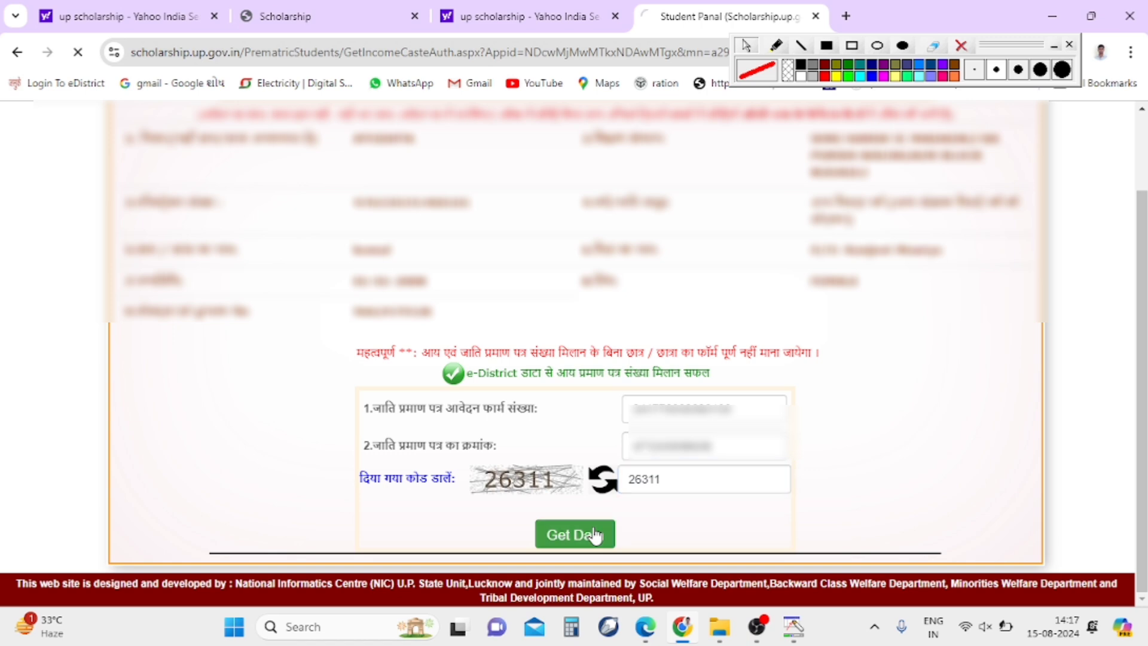
scroll(771, 453, "down", 5)
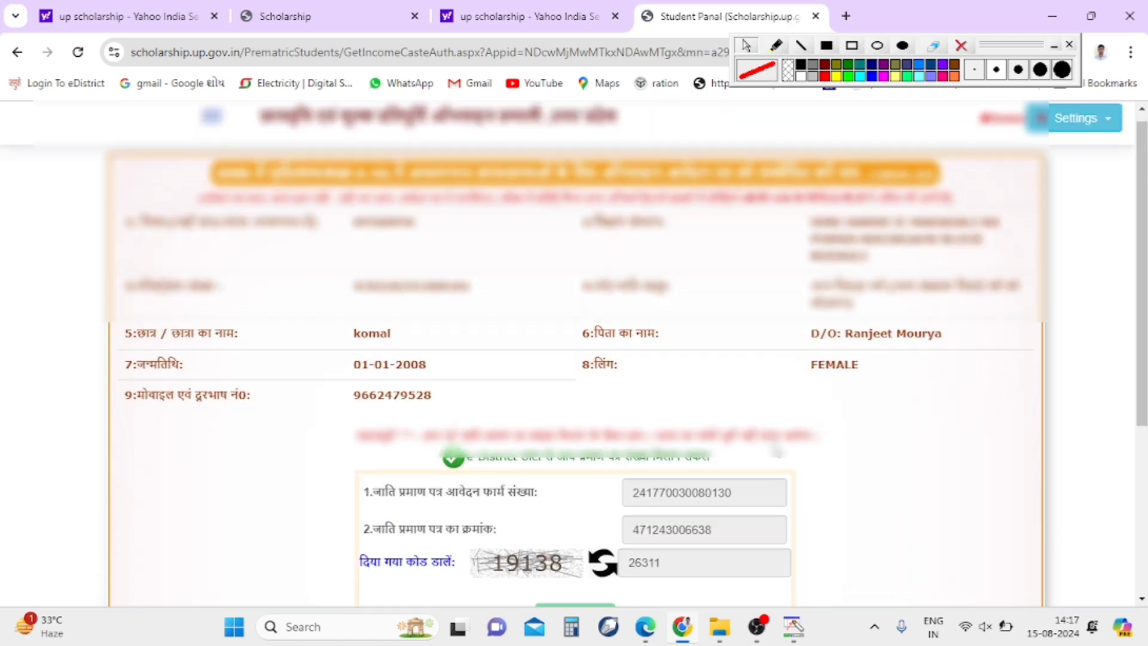
left_click(852, 46)
mouse_move(178, 351)
left_mouse_down()
mouse_move(461, 458)
mouse_move(936, 540)
mouse_move(985, 569)
left_mouse_up()
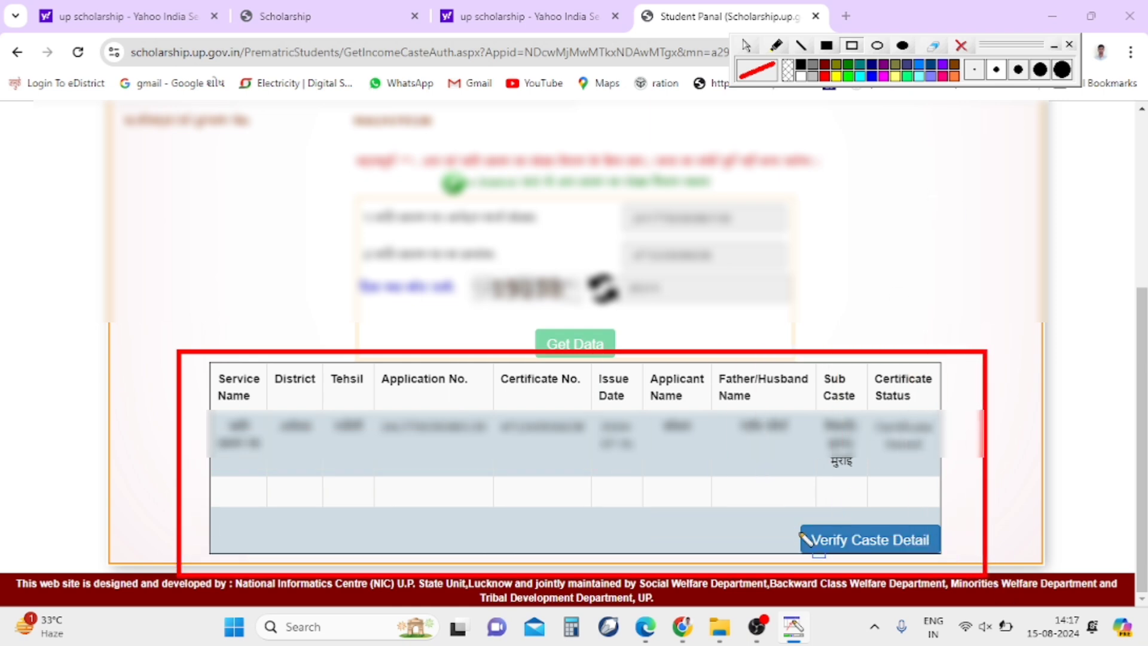
mouse_move(783, 518)
left_mouse_down()
mouse_move(872, 557)
mouse_move(977, 573)
left_mouse_up()
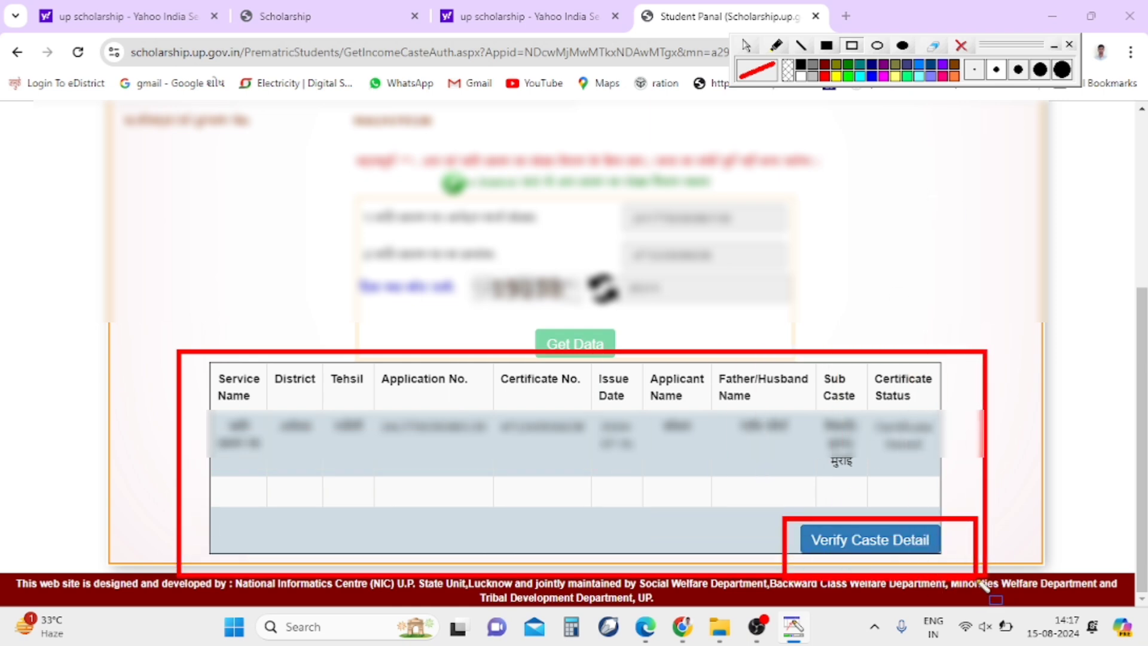
left_click(747, 45)
left_click(918, 541)
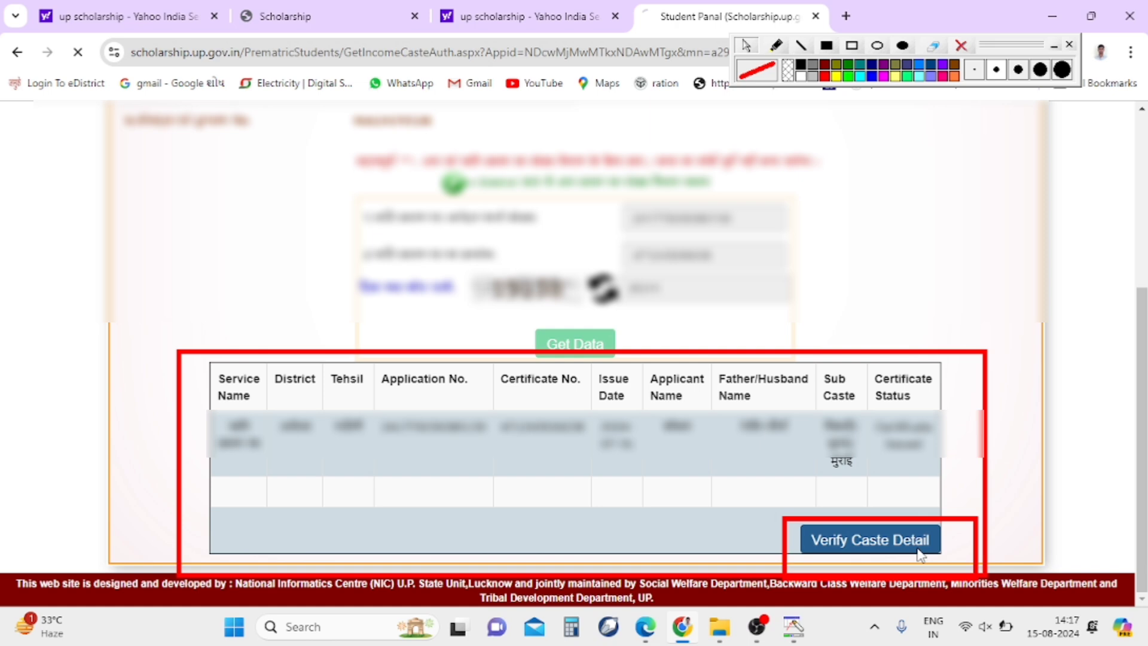
left_click(960, 44)
Mark the completed income and caste step on the dashboard before Aadhaar-number authentication.
scroll(574, 359, "down", 3)
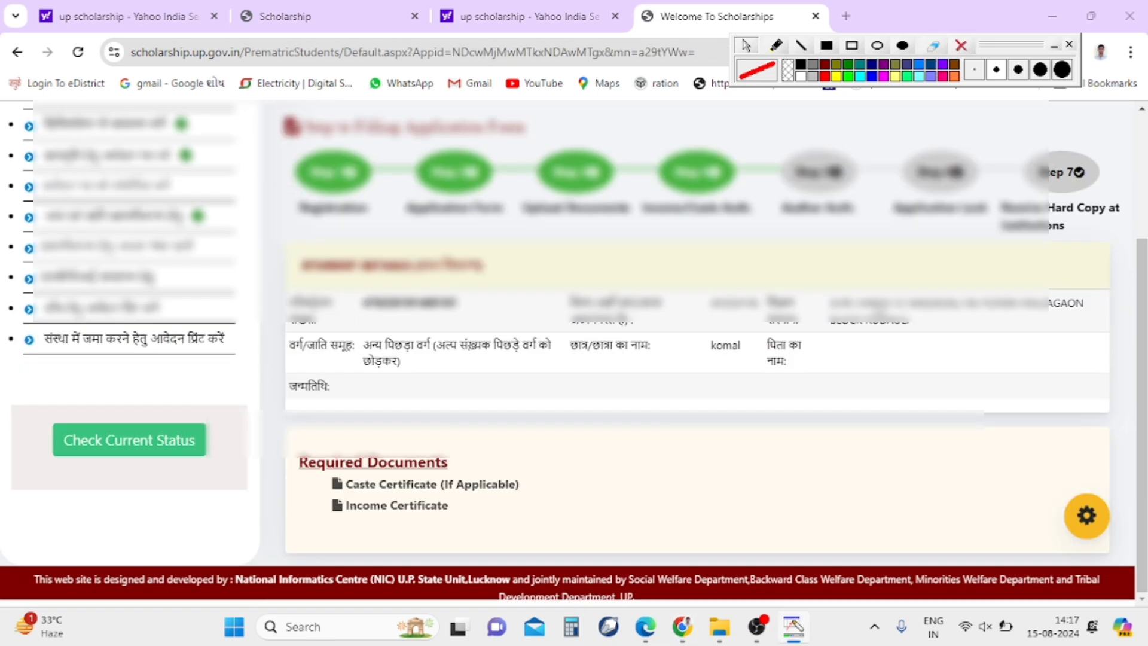
scroll(574, 358, "up", 2)
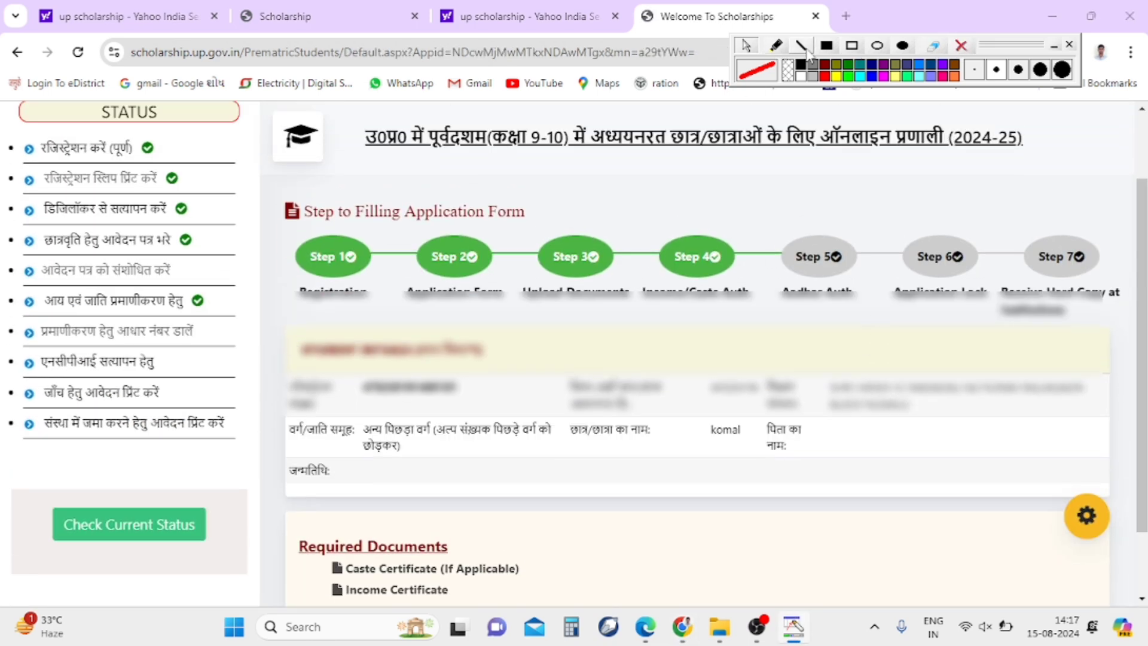
left_click(775, 45)
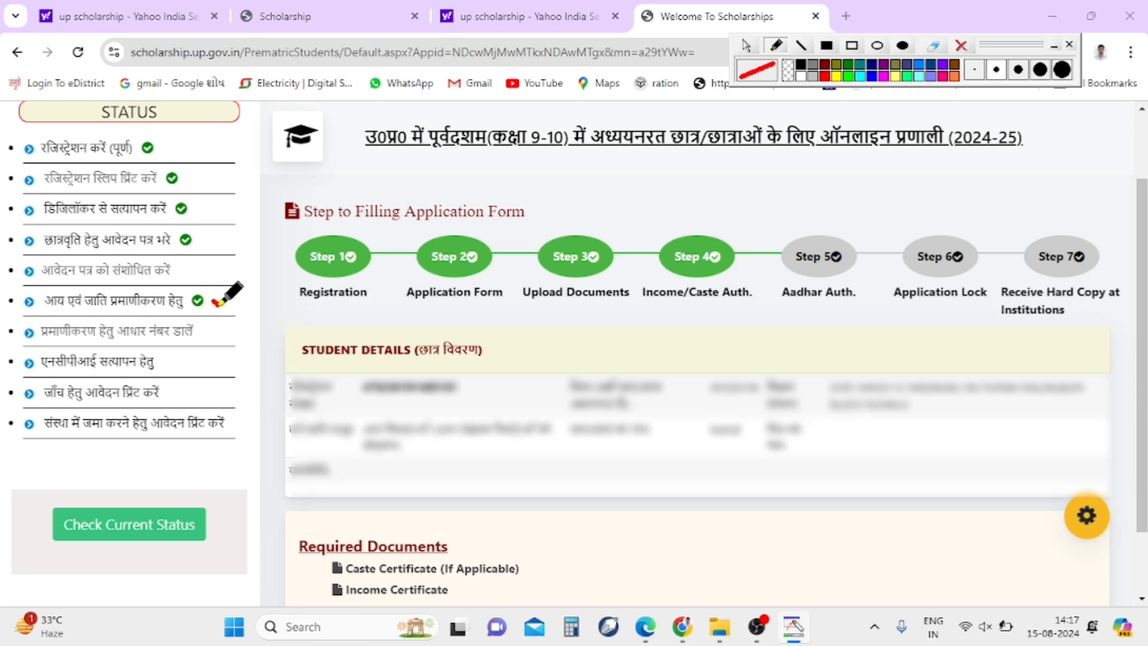
left_click_drag(214, 302, 250, 289)
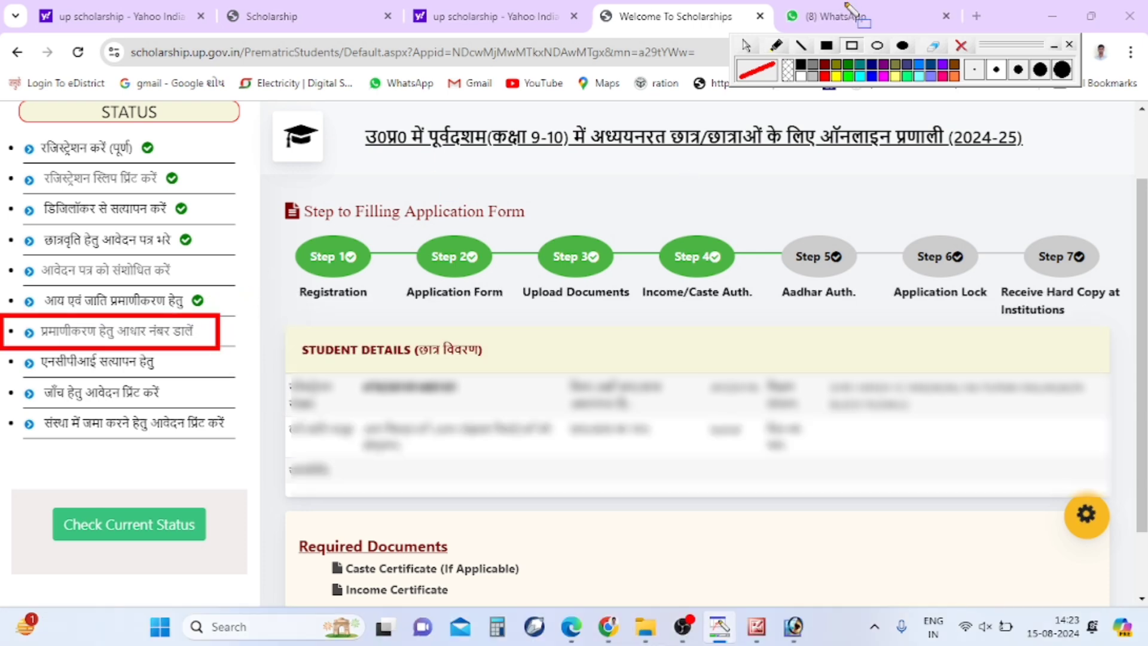
left_click(746, 45)
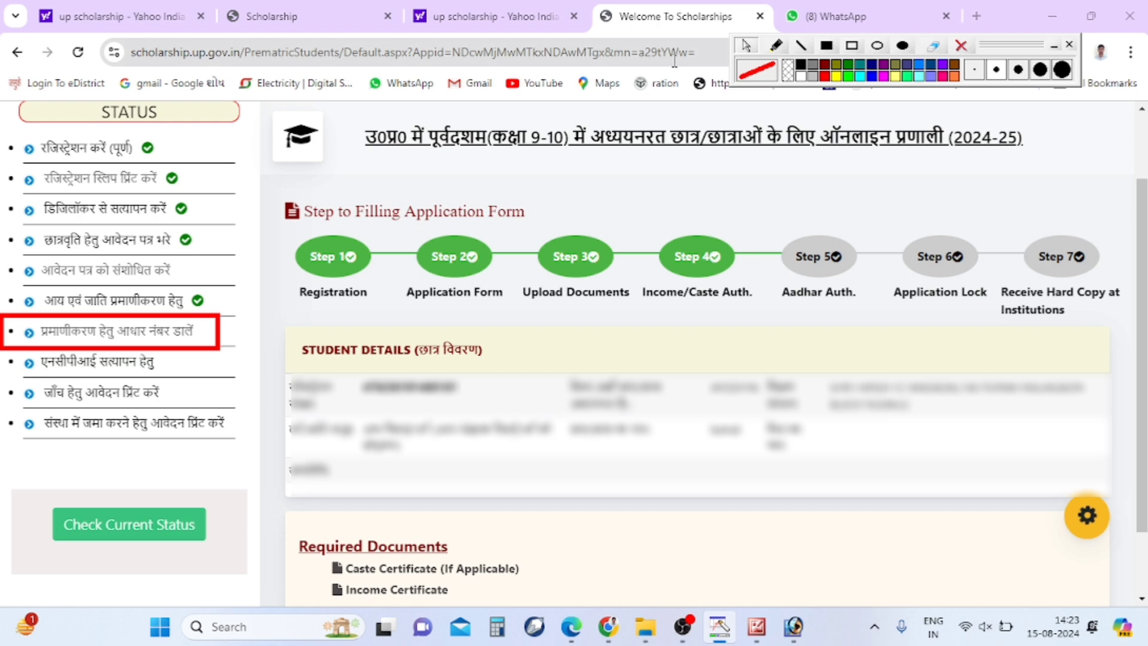
Open the Aadhaar entry page and highlight the Aadhaar number and re-entry fields.
left_click(179, 332)
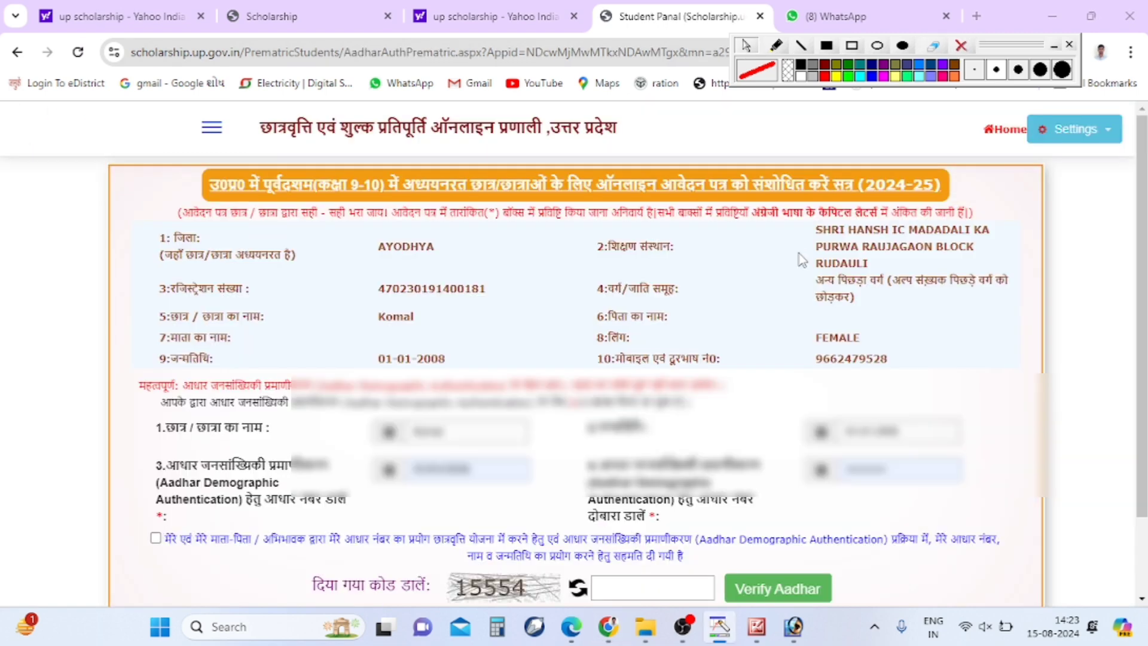
scroll(574, 358, "down", 5)
left_click(852, 45)
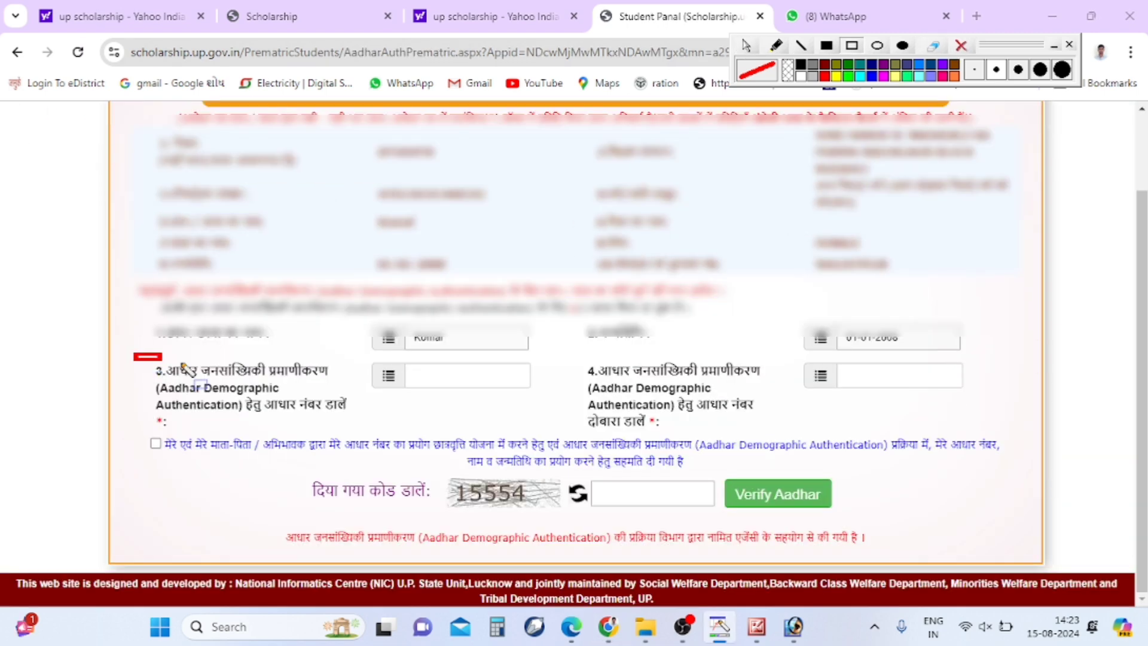
mouse_move(134, 355)
left_mouse_down()
mouse_move(879, 410)
mouse_move(1011, 430)
left_mouse_up()
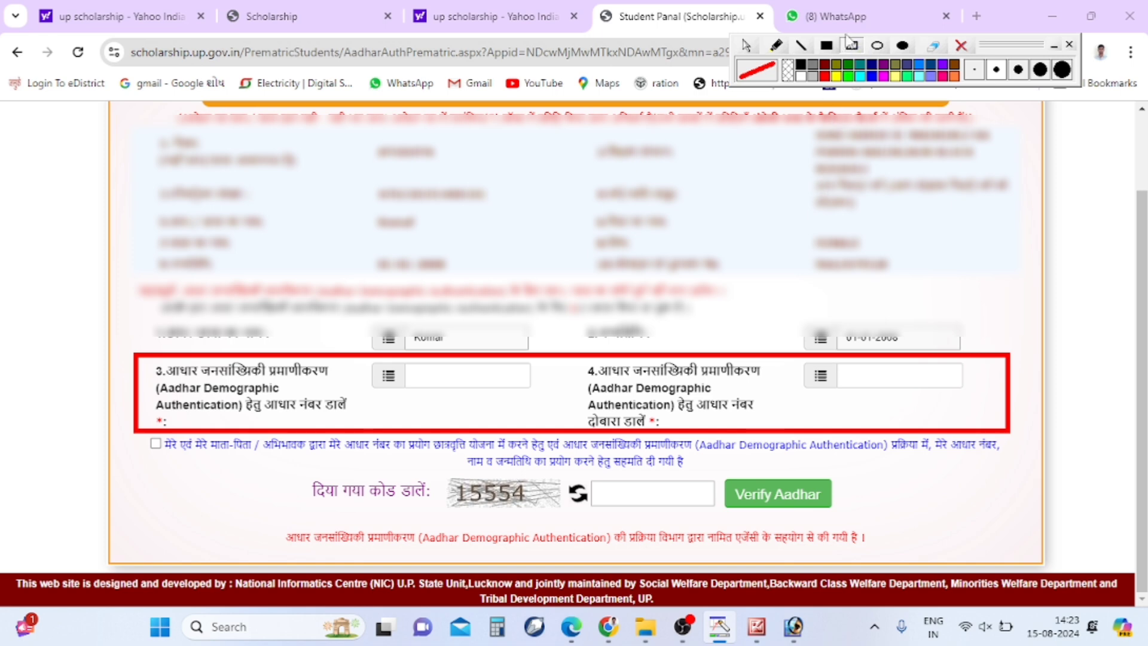
left_click(398, 401)
left_click(494, 402)
left_click(777, 44)
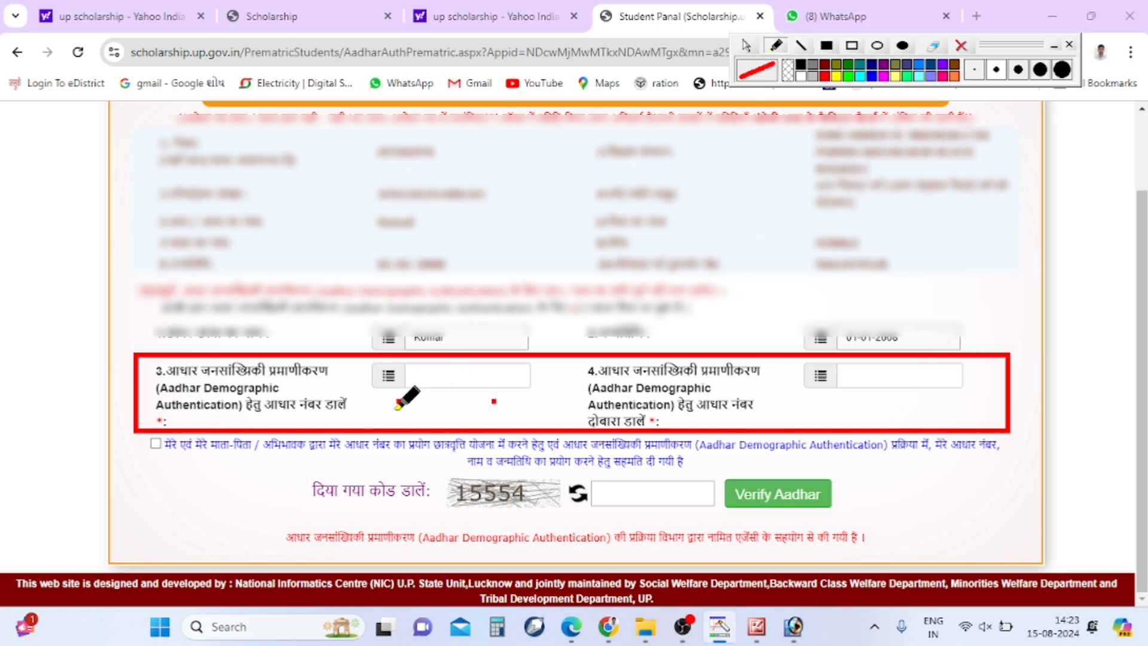
left_click_drag(393, 410, 511, 409)
left_click_drag(817, 390, 1000, 388)
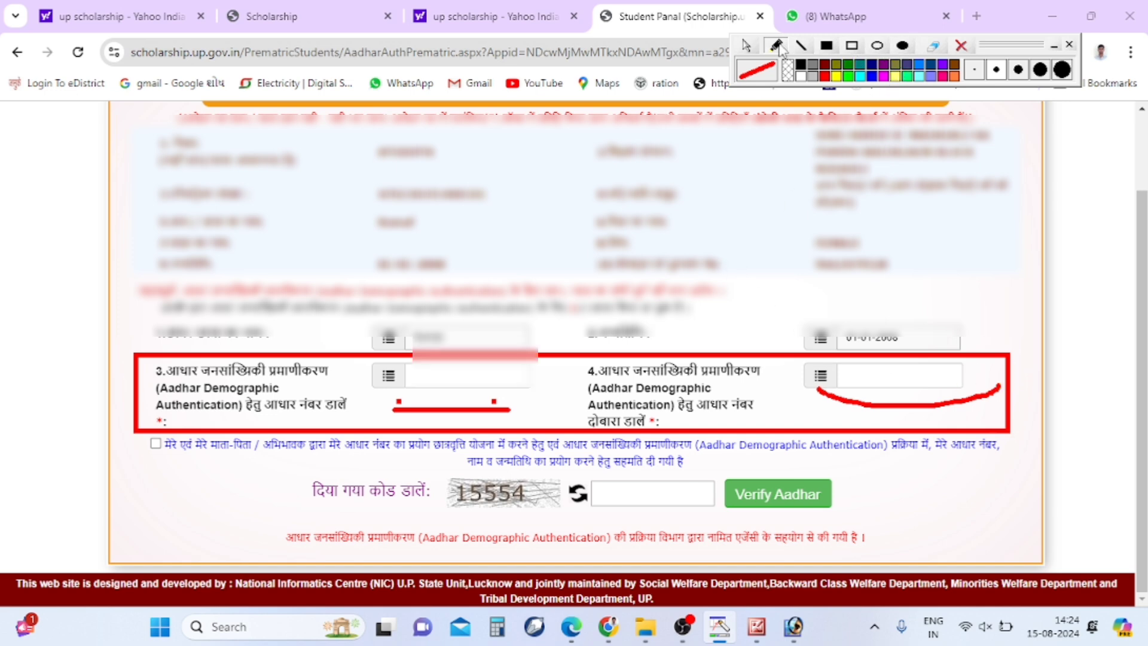
left_click(961, 46)
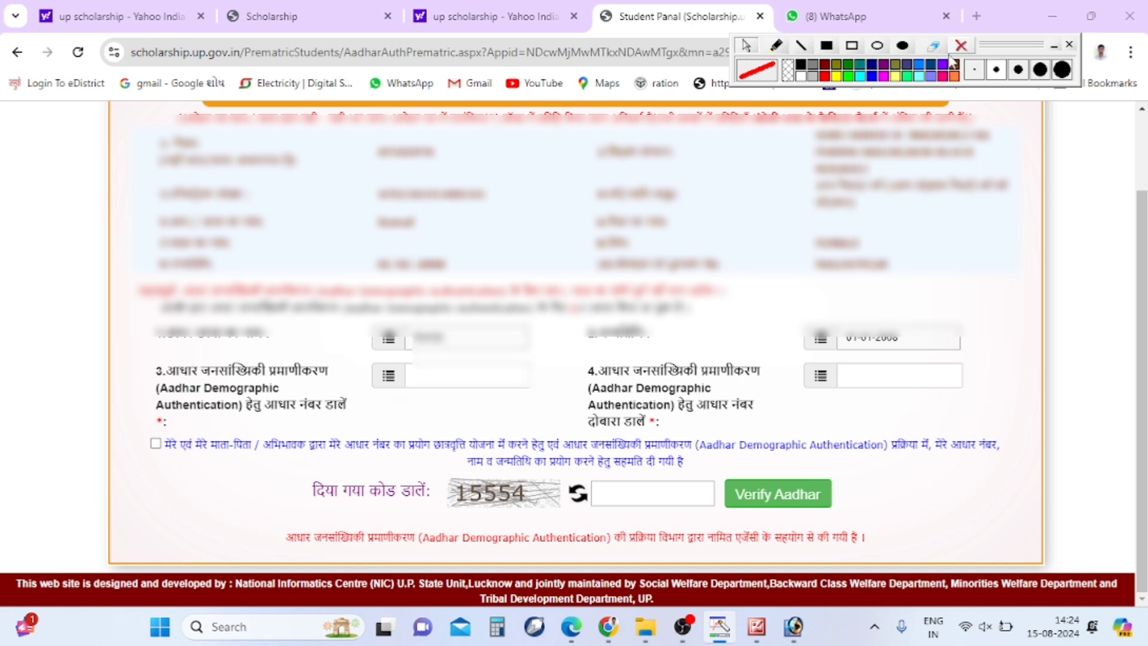
Enter the Aadhaar number, tick the demographic-authentication consent, fill the captcha and Verify Aadhar.
left_click(453, 374)
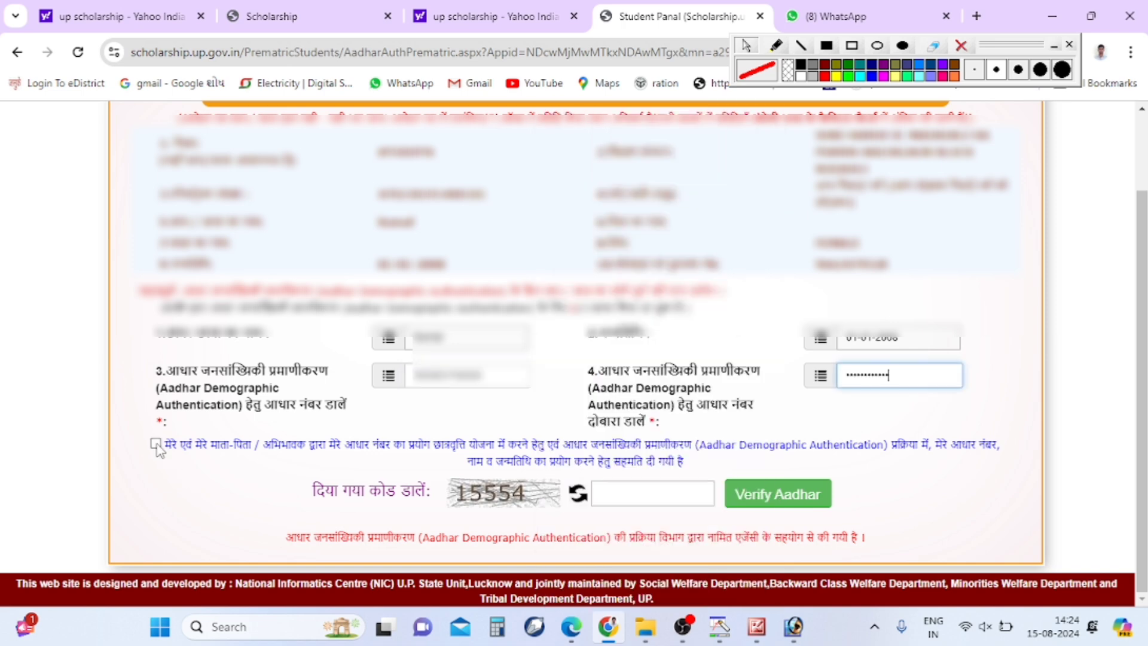
left_click(156, 444)
left_click(641, 491)
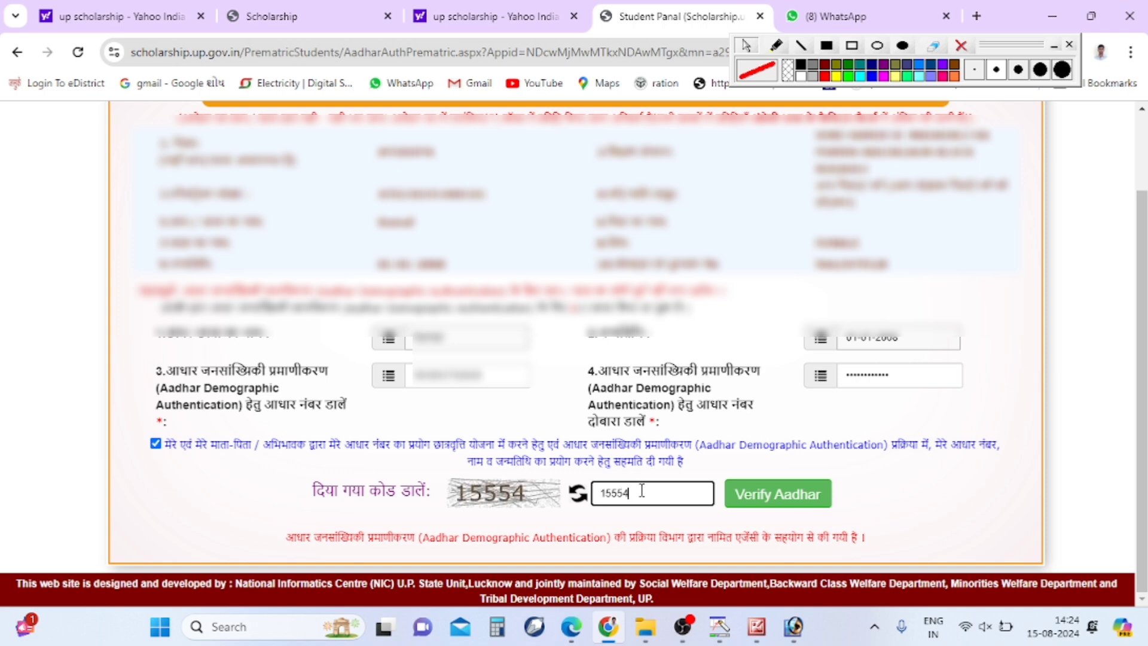
left_click(787, 507)
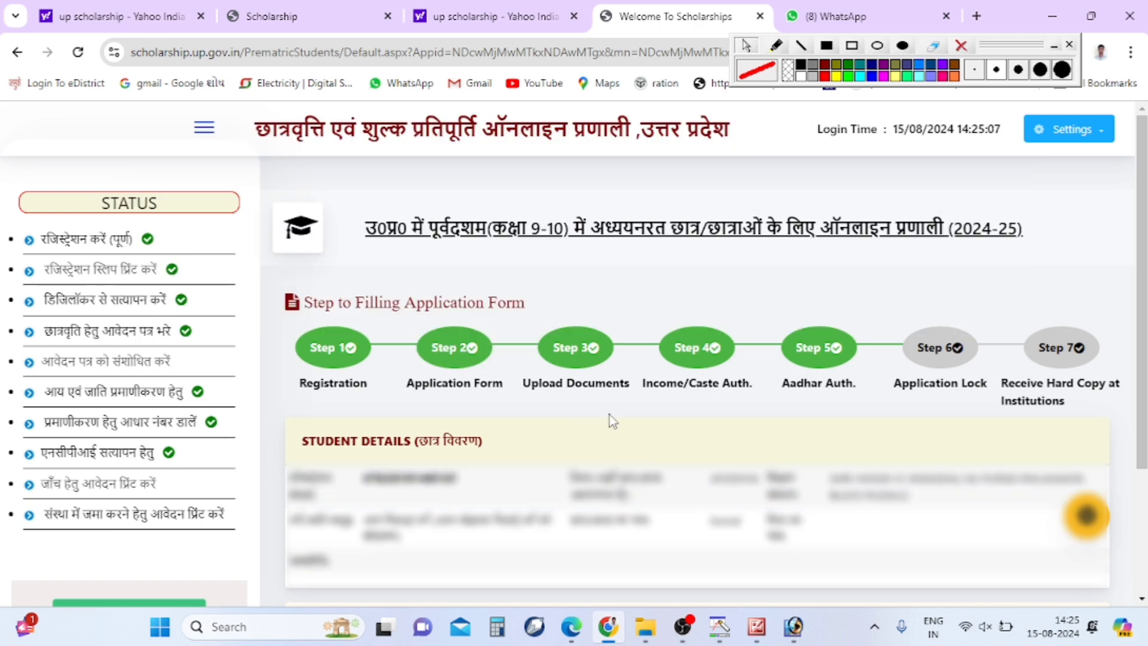
Mark the Aadhaar Auth. step and the completed Steps 1–5 with red annotations.
left_click(777, 45)
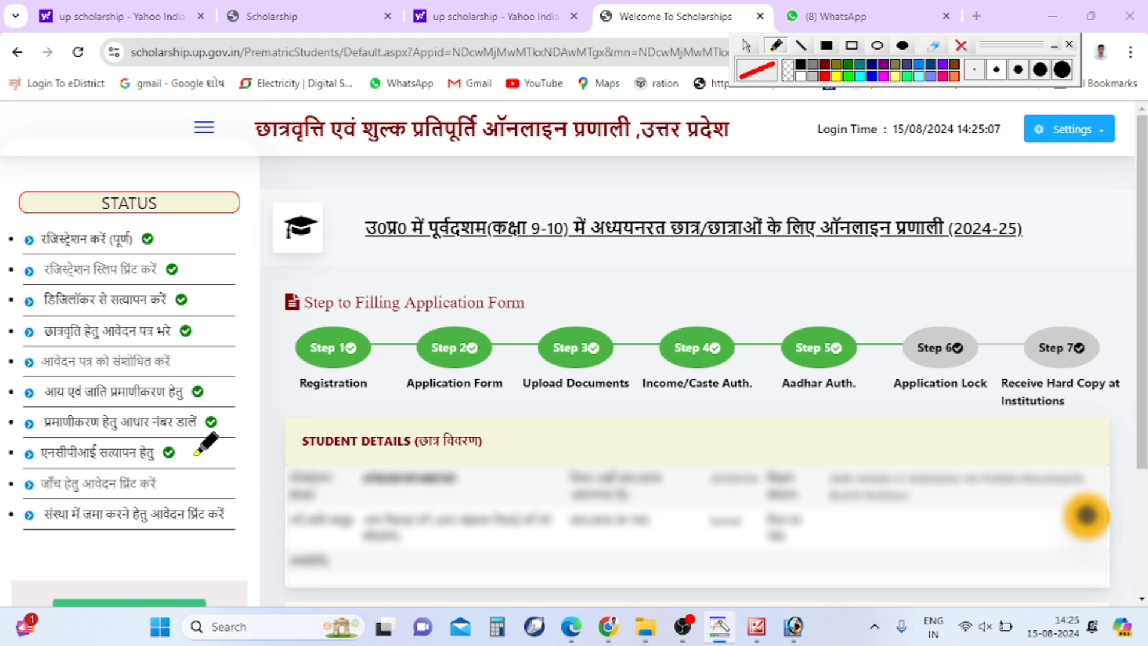
left_click_drag(229, 421, 262, 412)
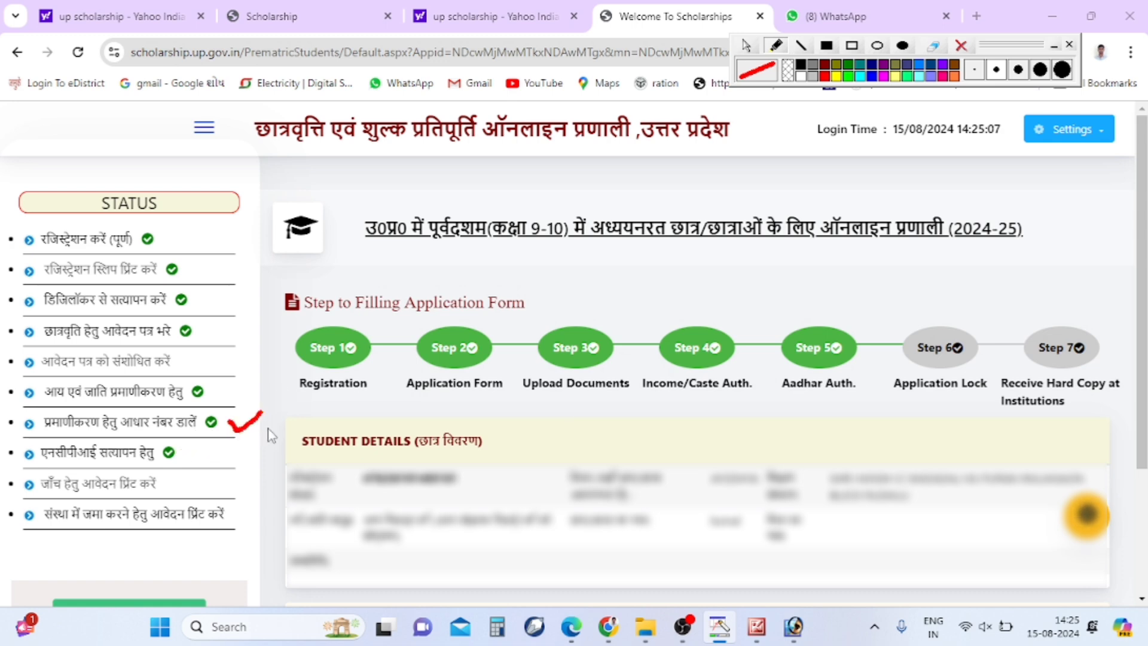
mouse_move(196, 457)
left_mouse_down()
mouse_move(158, 438)
mouse_move(5, 464)
mouse_move(177, 475)
mouse_move(185, 454)
left_mouse_up()
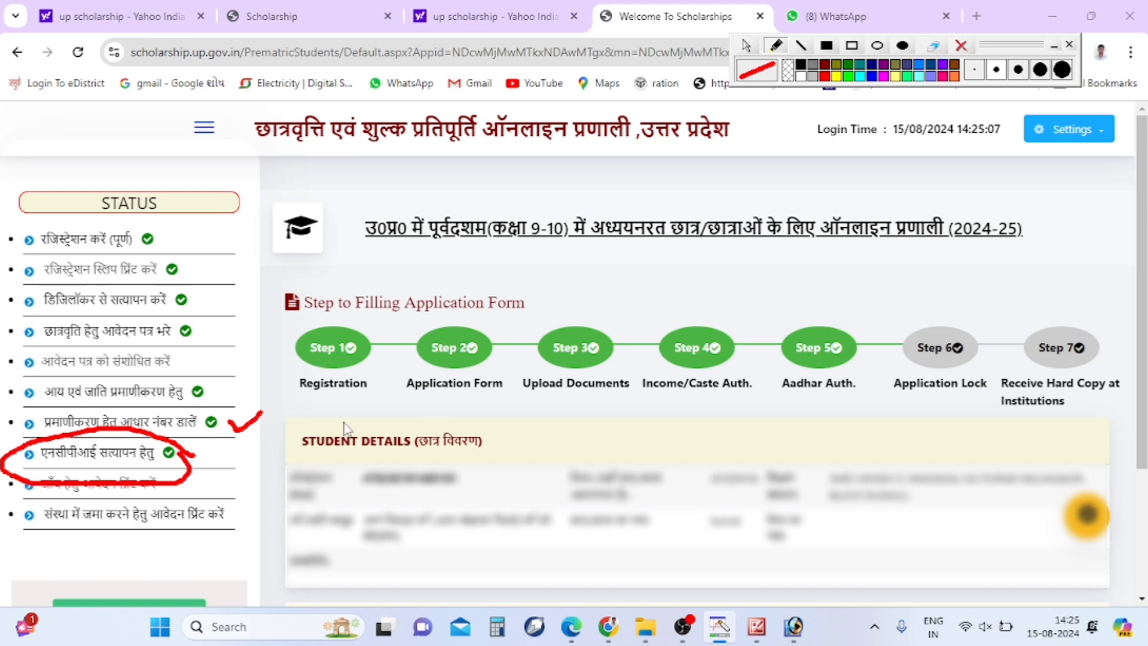
left_click(852, 46)
left_click_drag(274, 277, 871, 431)
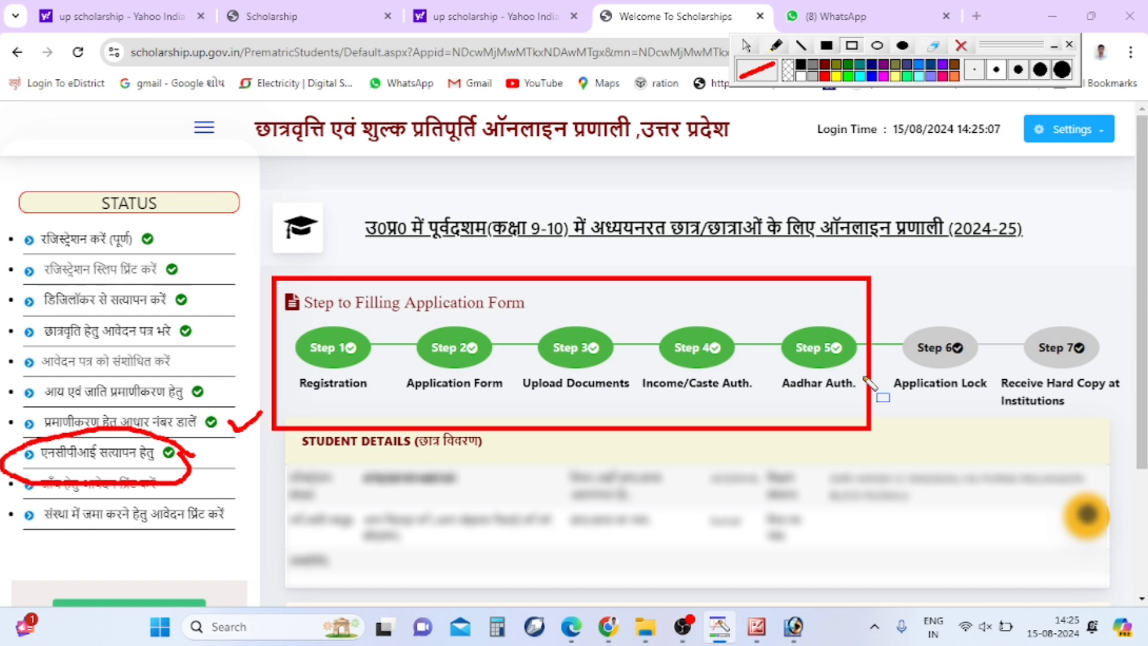
left_click(931, 47)
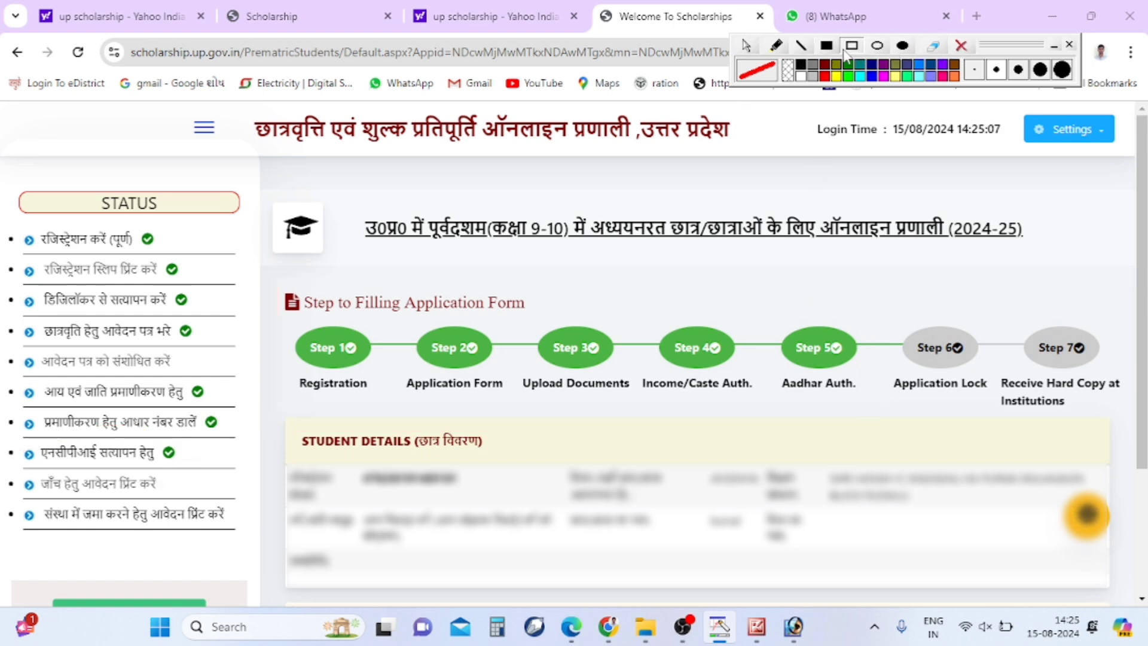
Open 'जाँच हेतु आवेदन प्रिंट करें' from the STATUS menu to view the Summary Report.
left_click_drag(2, 462, 214, 497)
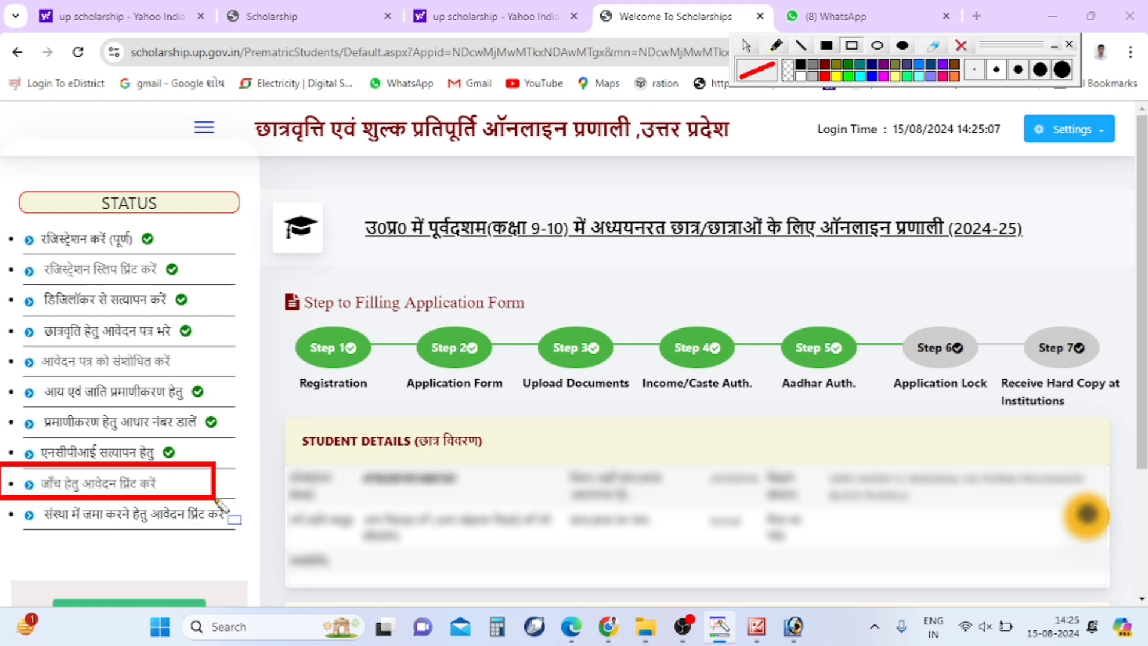
left_click(747, 50)
left_click(961, 47)
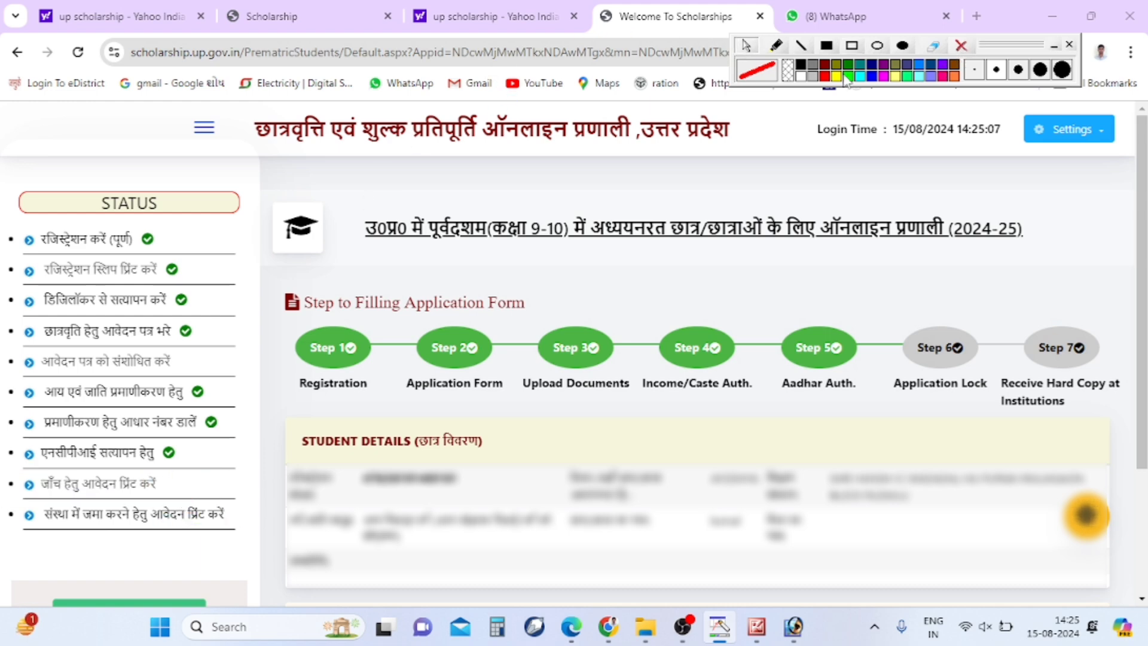
left_click(121, 482)
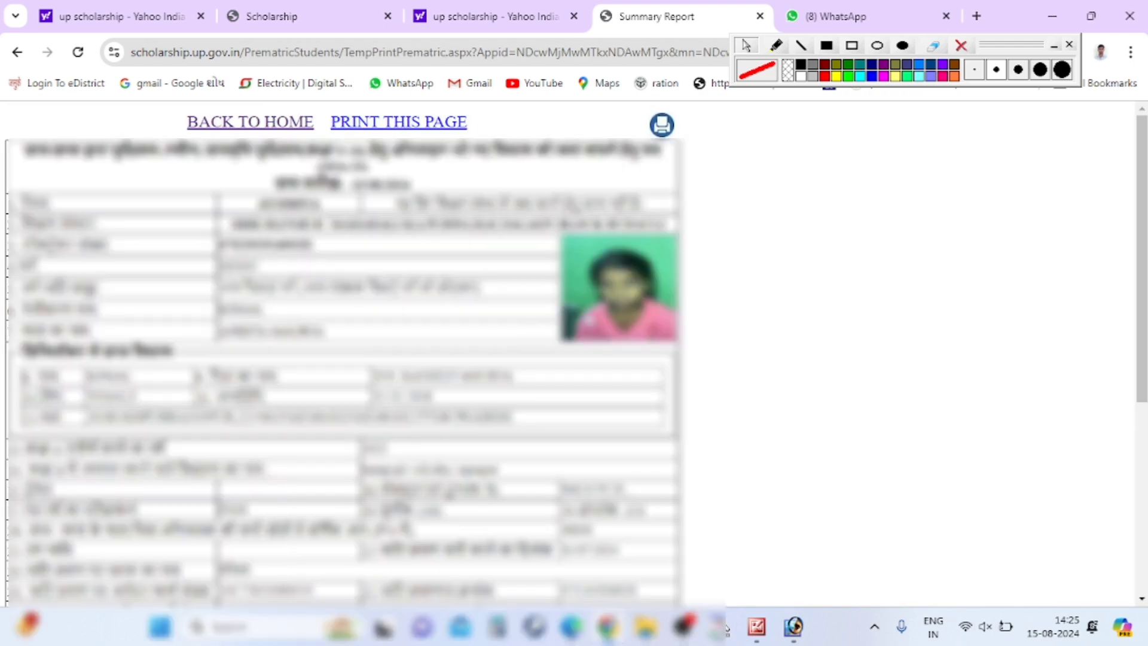
Scroll through the Summary Report to review the filled application.
scroll(341, 352, "down", 5)
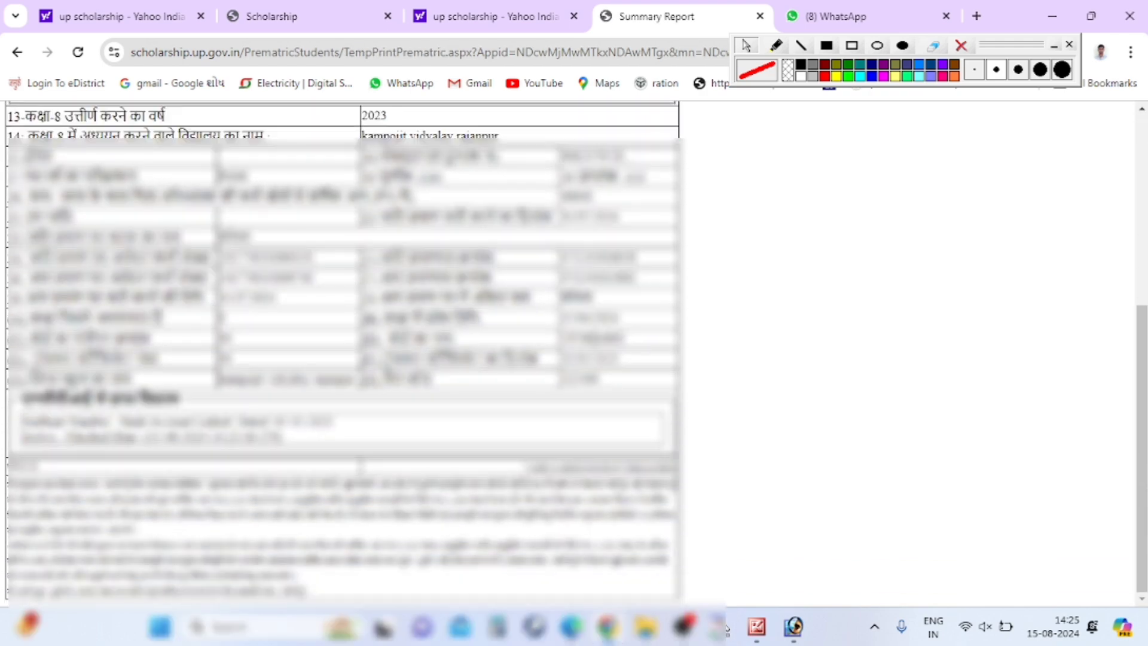
scroll(341, 352, "up", 5)
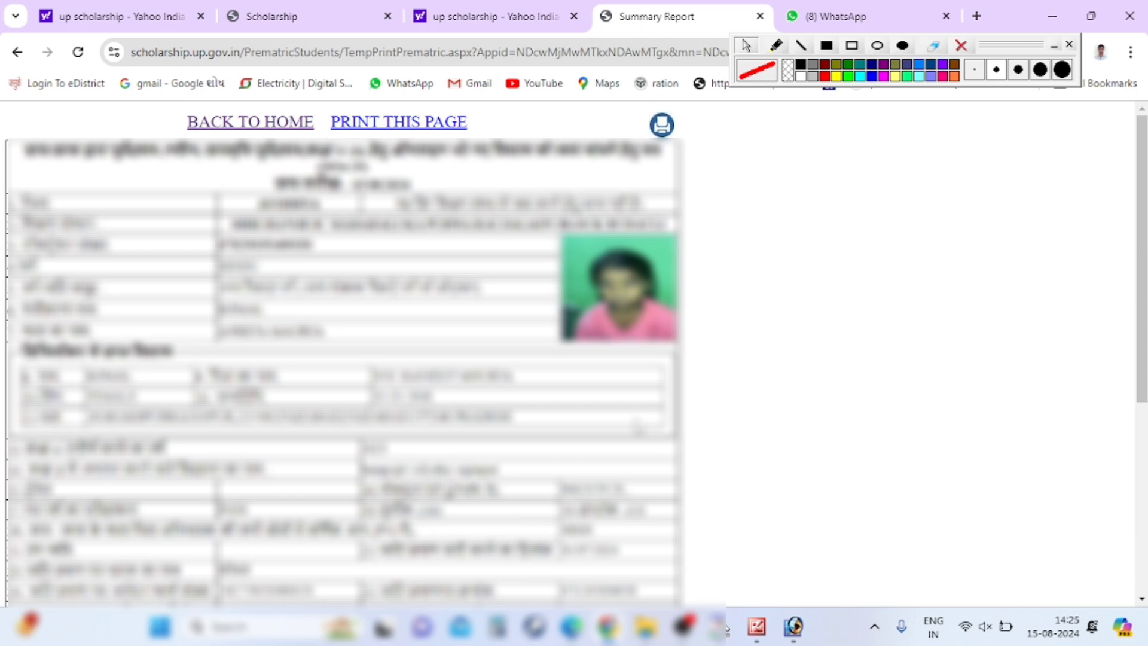
scroll(638, 428, "down", 5)
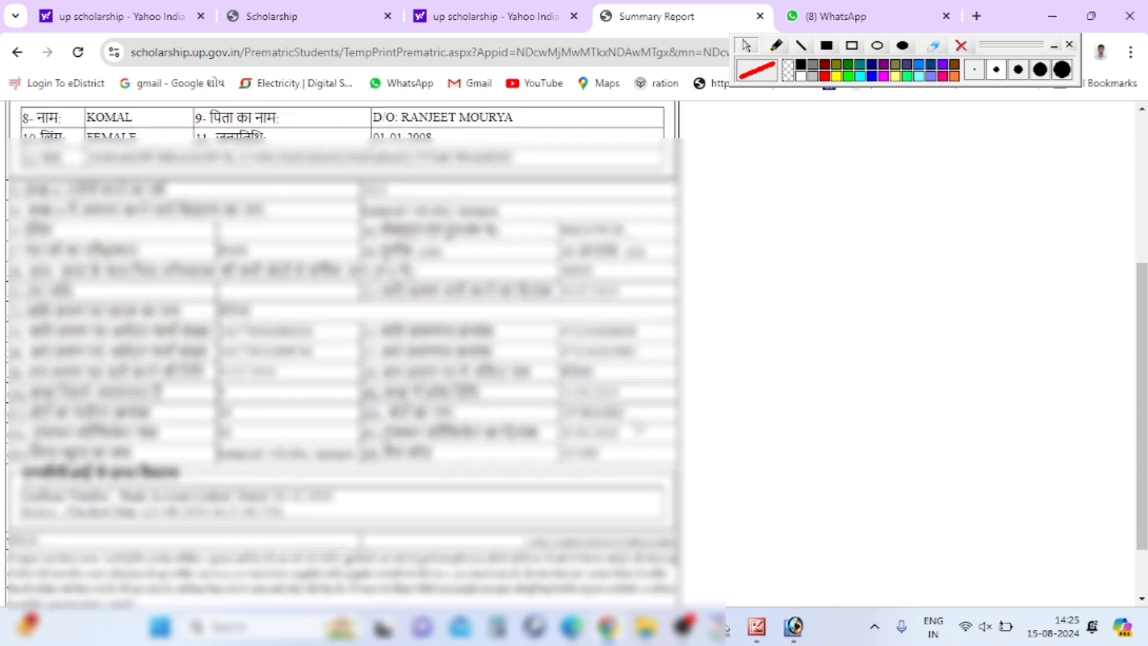
scroll(639, 438, "up", 3)
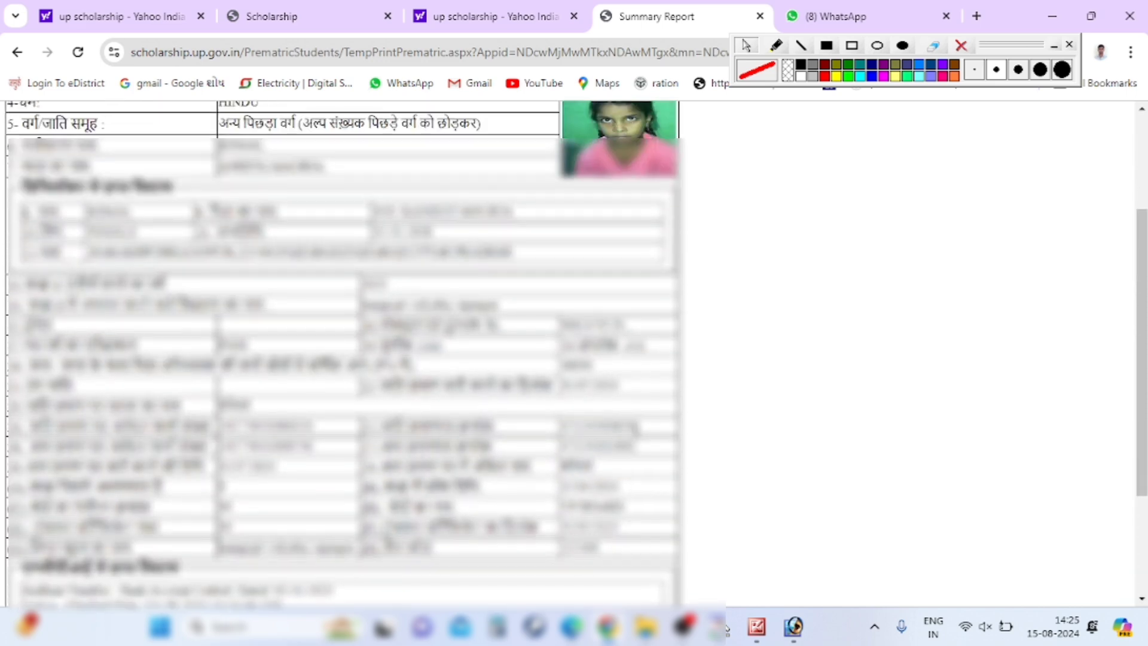
scroll(637, 426, "up", 3)
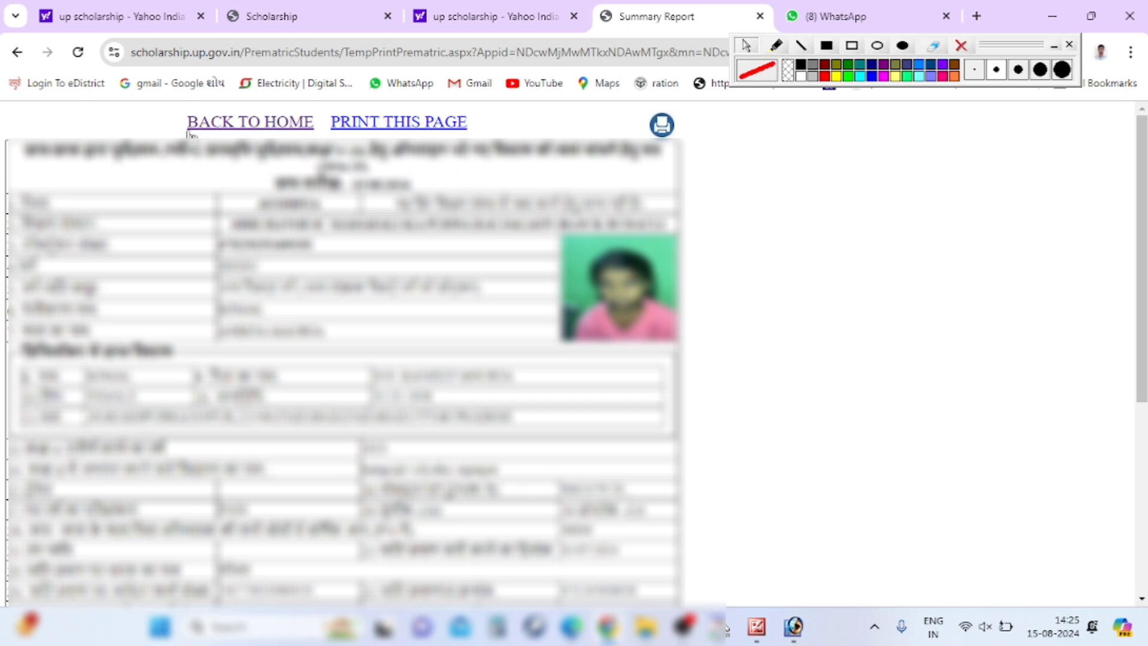
Highlight the BACK TO HOME option and return to the student dashboard.
left_click(851, 46)
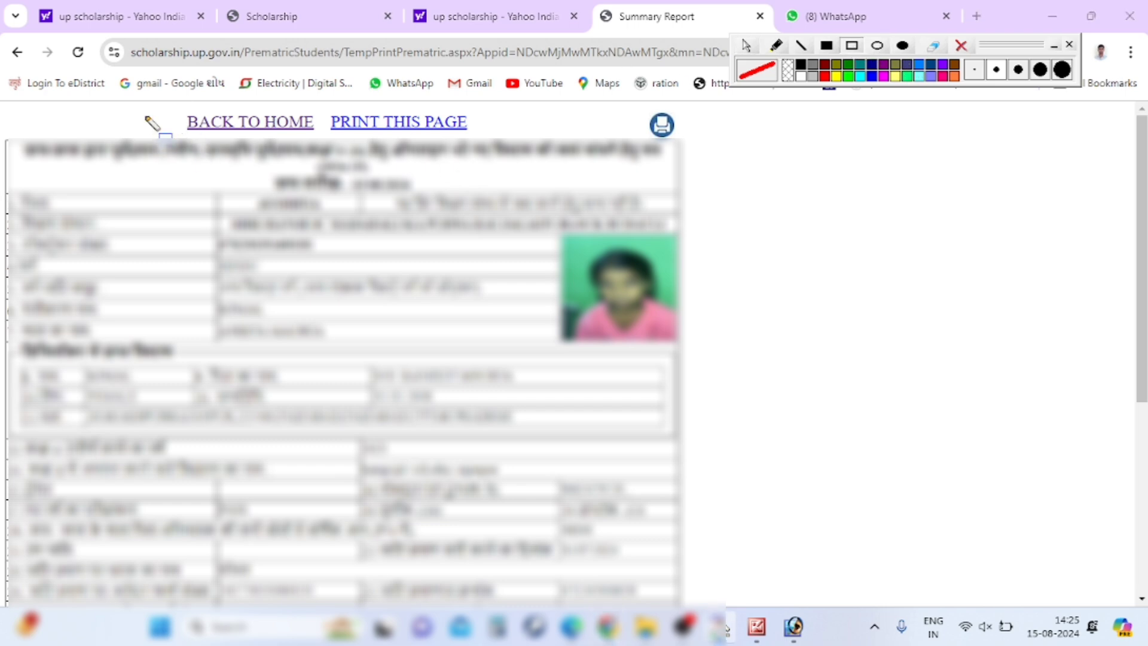
mouse_move(144, 105)
left_mouse_down()
mouse_move(222, 133)
mouse_move(530, 139)
left_mouse_up()
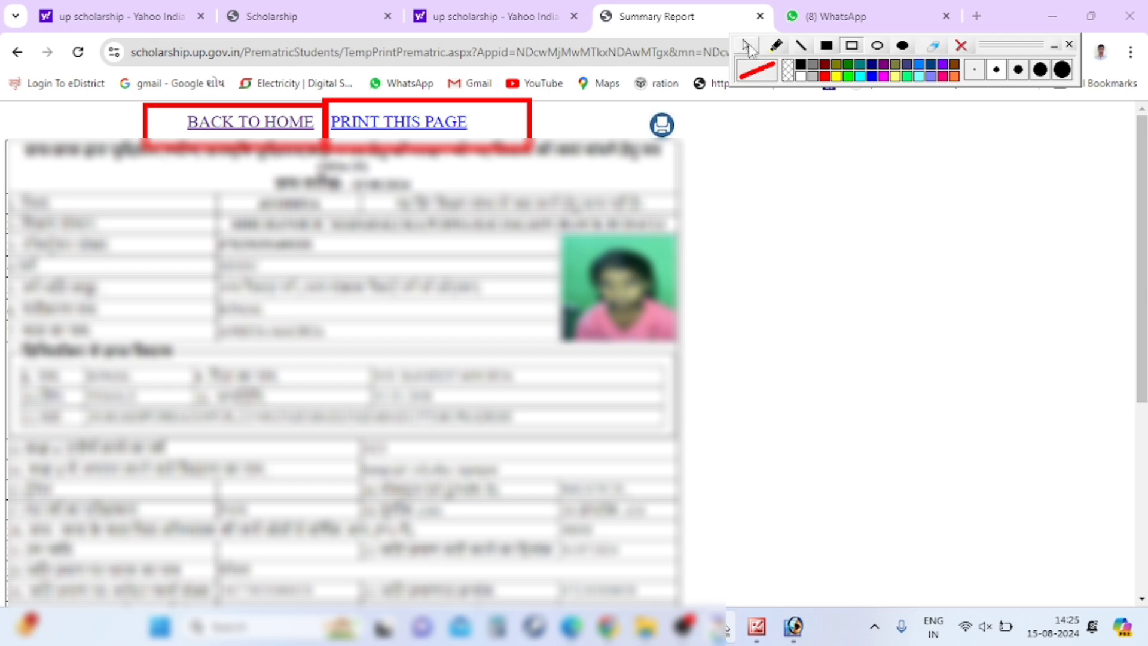
left_click(961, 46)
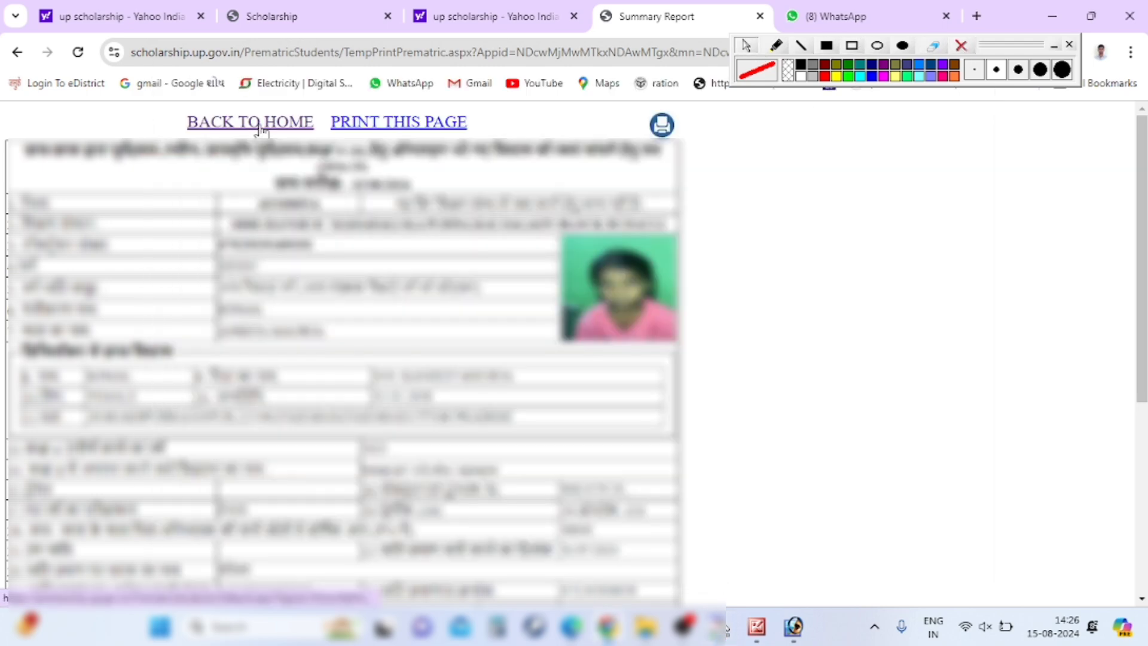
left_click(261, 122)
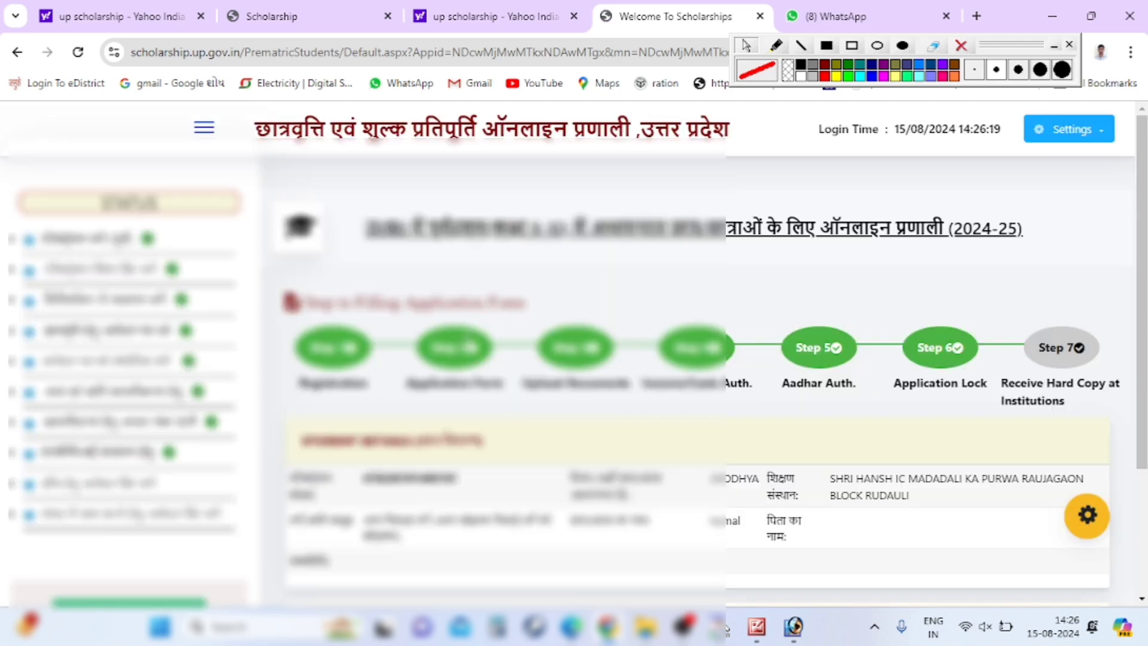
scroll(187, 329, "down", 2)
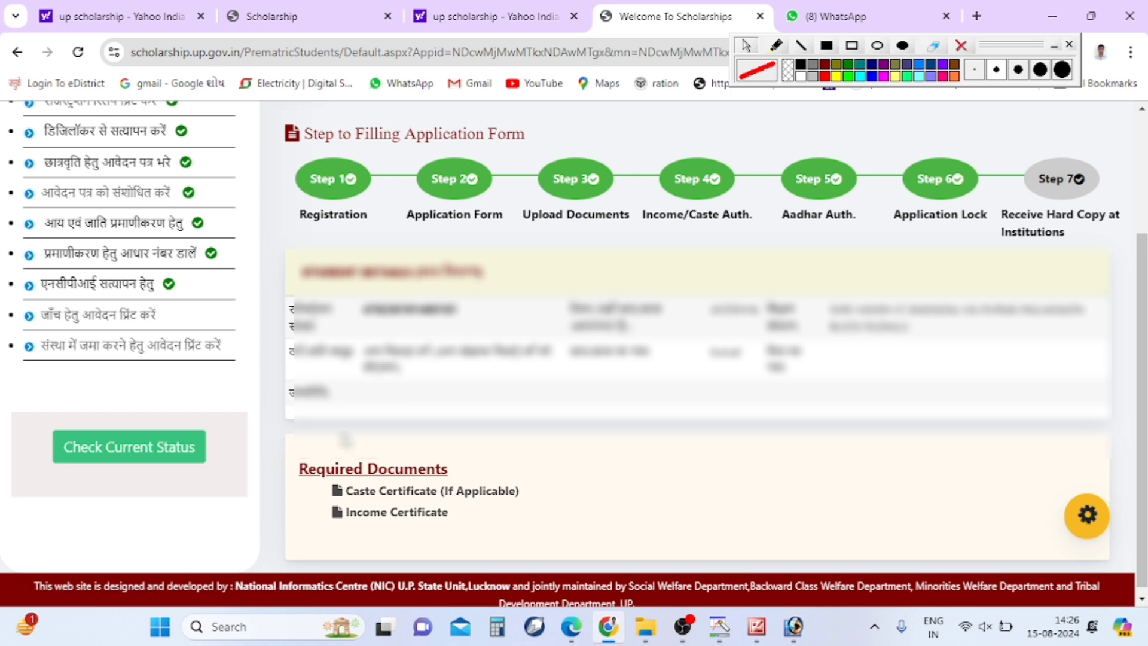
scroll(338, 435, "up", 3)
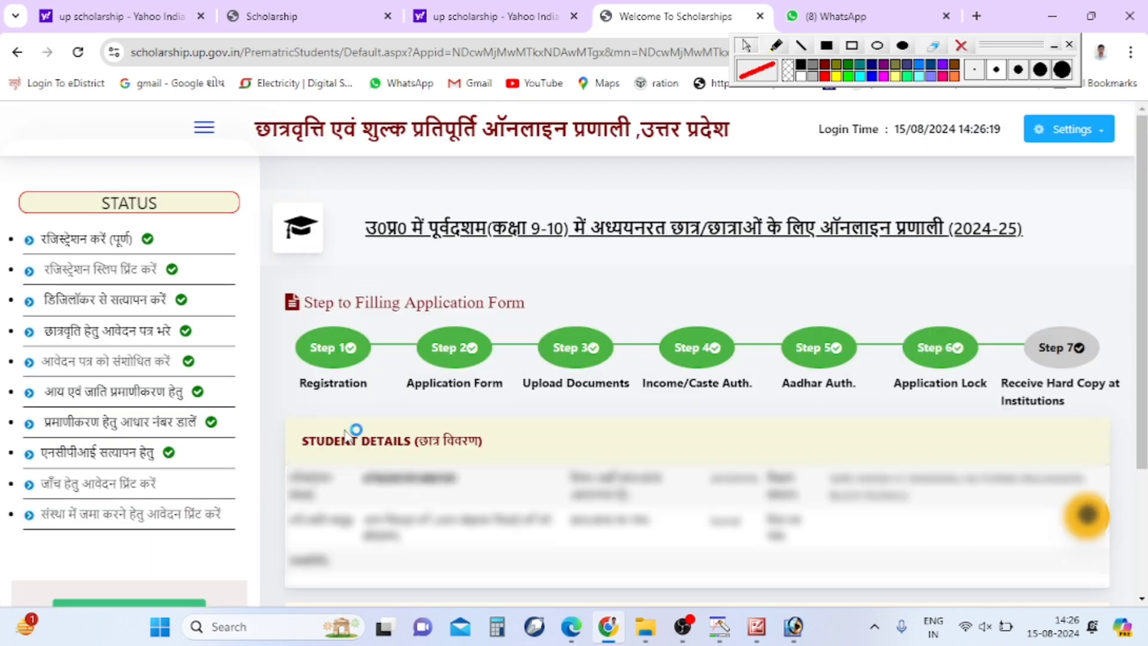
left_click(852, 46)
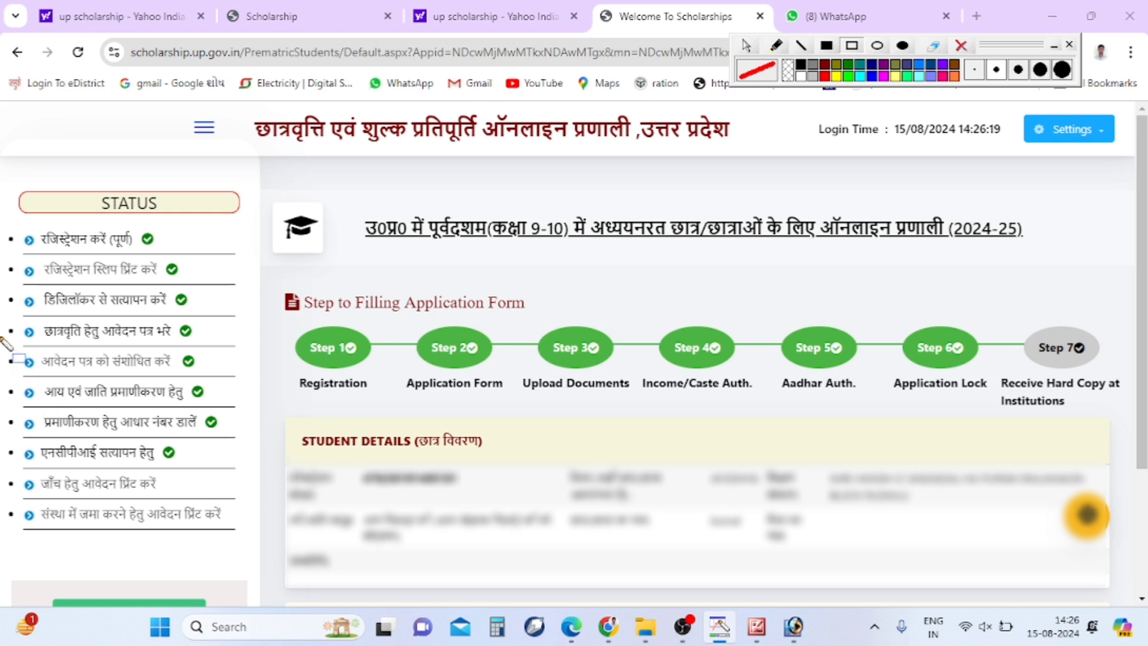
mouse_move(2, 336)
left_mouse_down()
mouse_move(179, 411)
mouse_move(256, 403)
mouse_move(242, 386)
left_mouse_up()
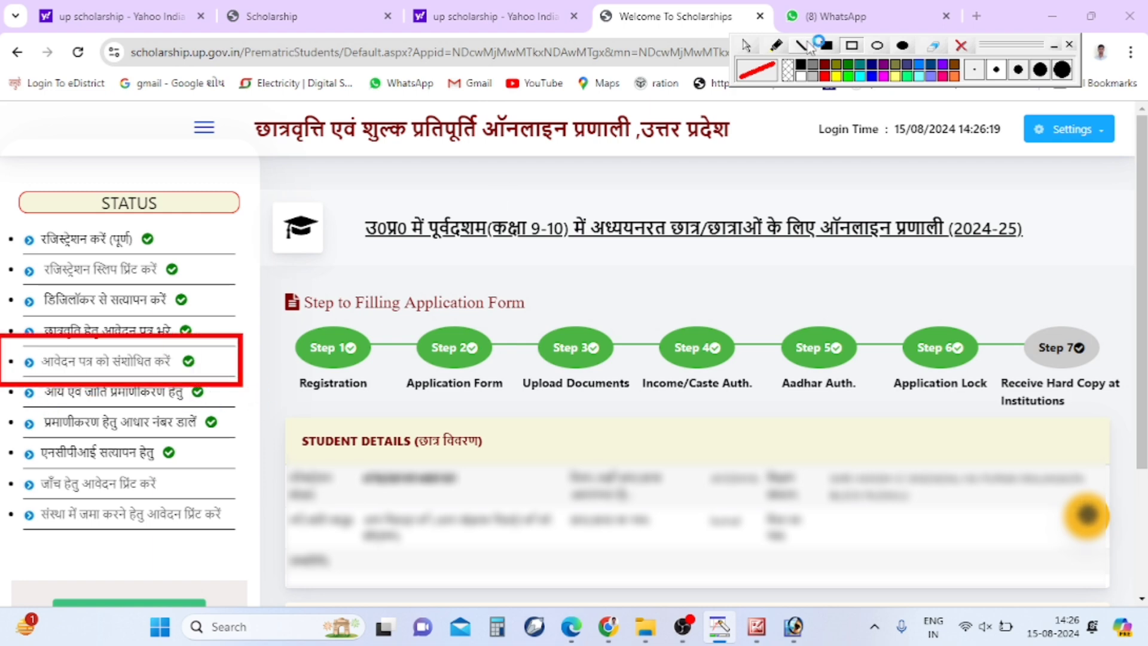
left_click(747, 45)
left_click(152, 362)
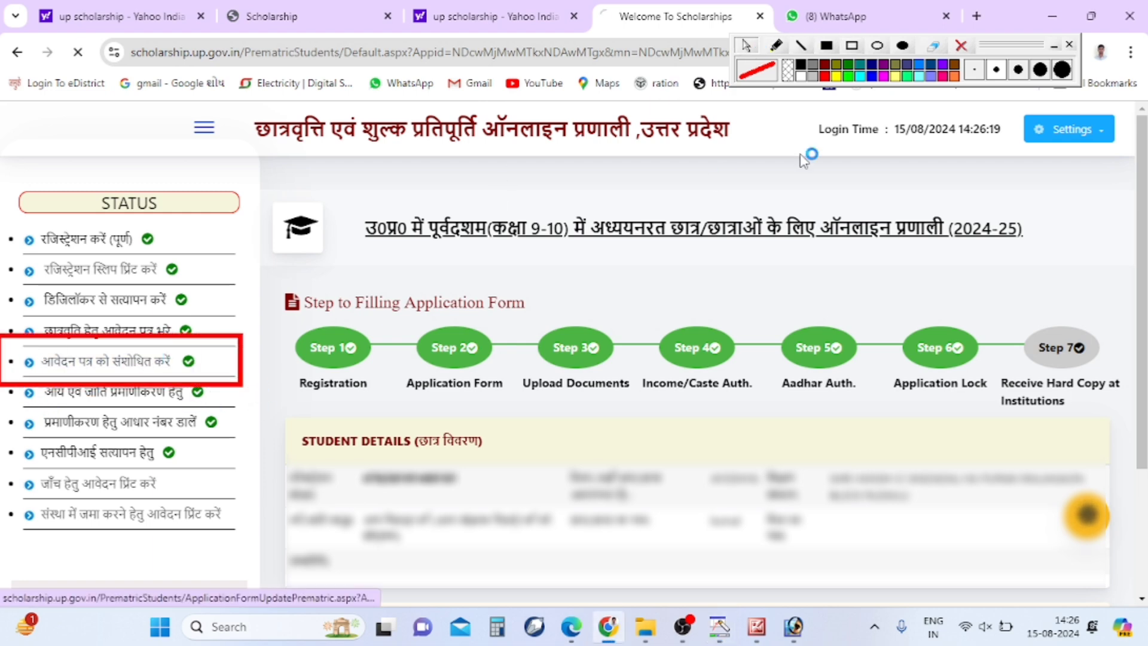
scroll(585, 304, "down", 2)
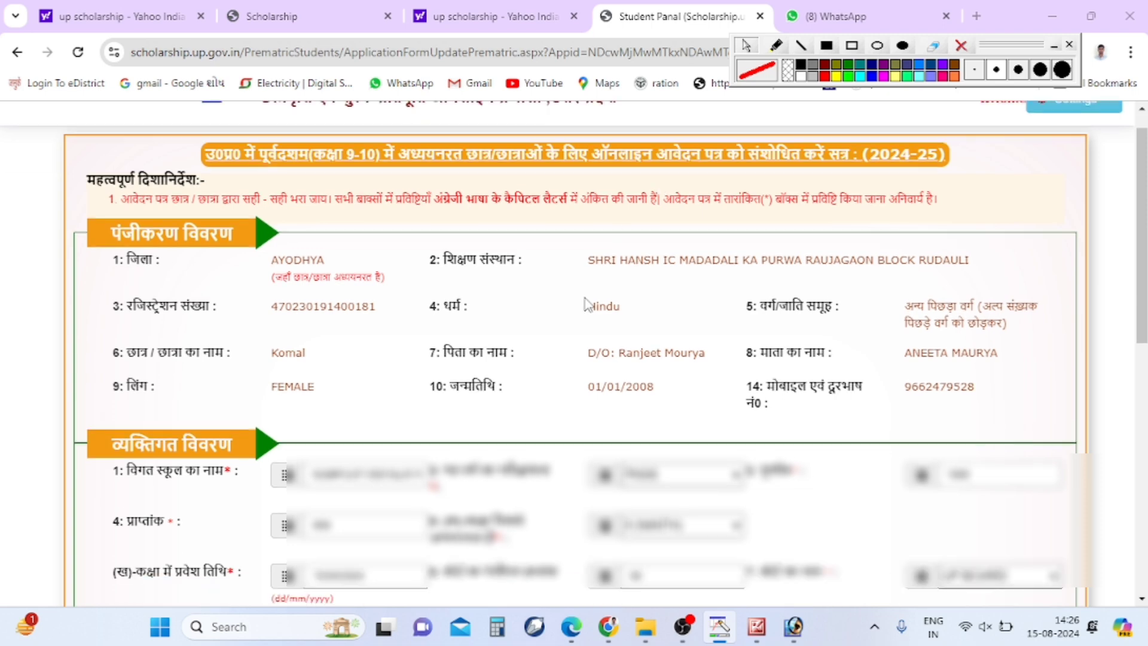
scroll(585, 305, "down", 15)
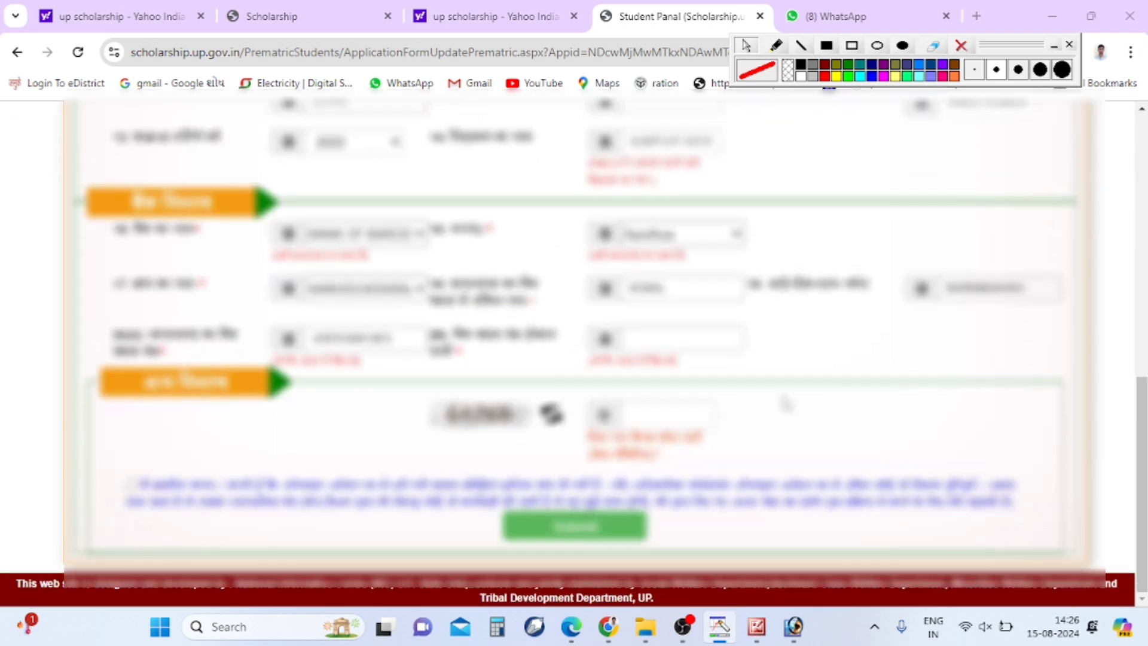
scroll(785, 404, "up", 15)
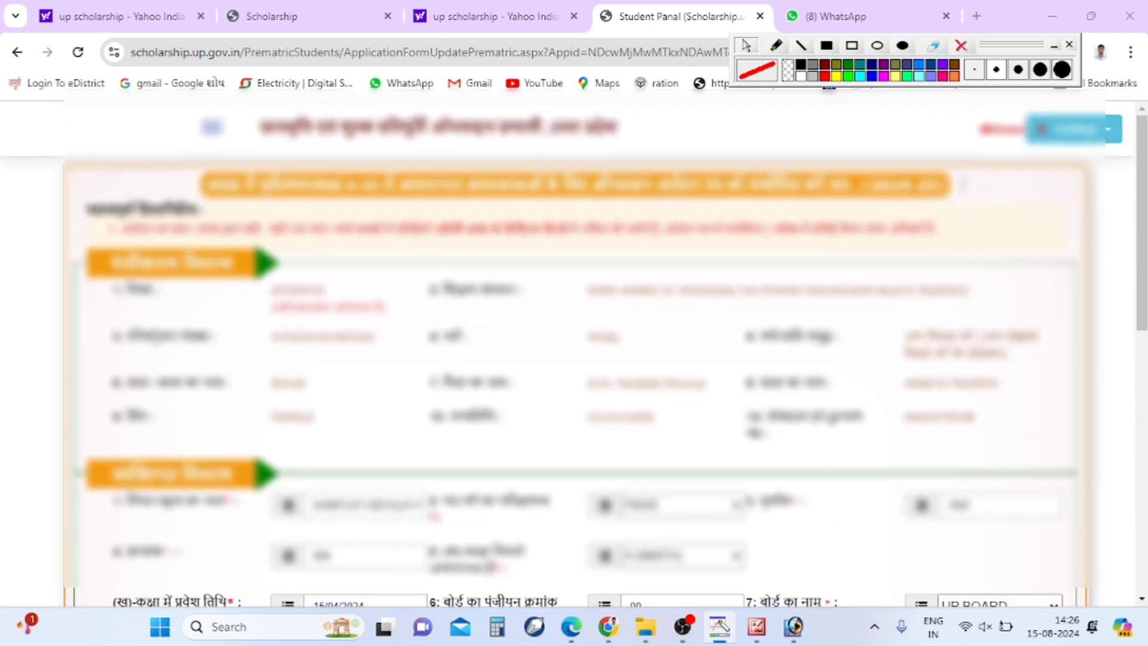
left_click(1008, 144)
scroll(281, 371, "down", 1)
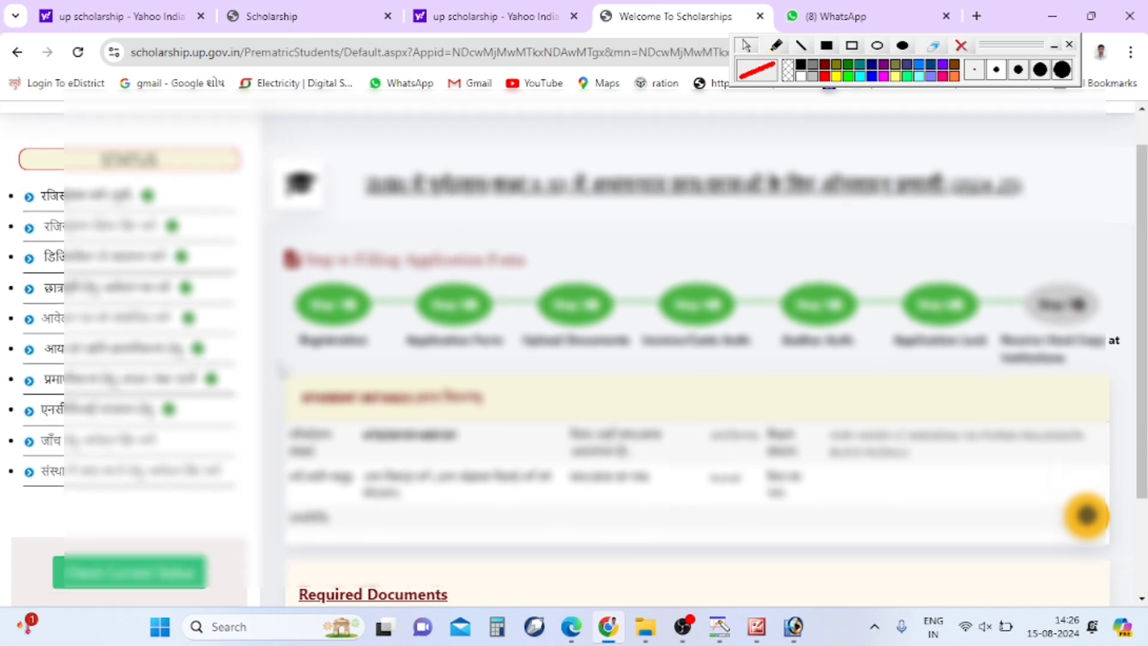
scroll(281, 371, "down", 2)
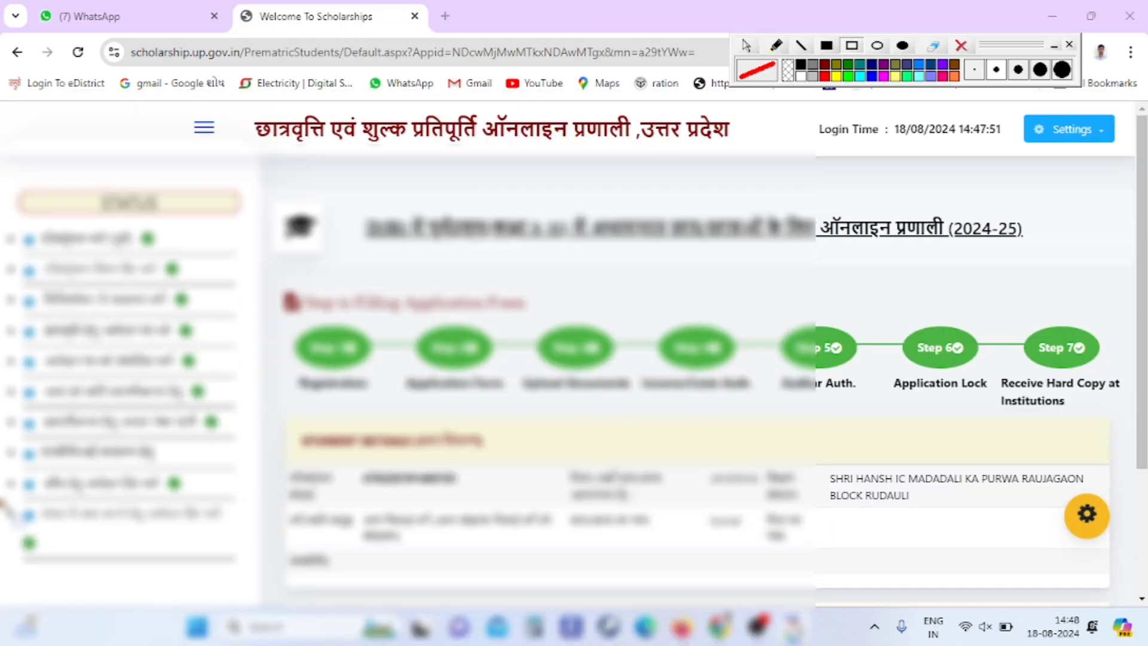
Open 'संस्था में जमा करने हेतु आवेदन प्रिंट करें' for the final institution printout.
mouse_move(3, 496)
left_mouse_down()
mouse_move(64, 538)
mouse_move(264, 560)
left_mouse_up()
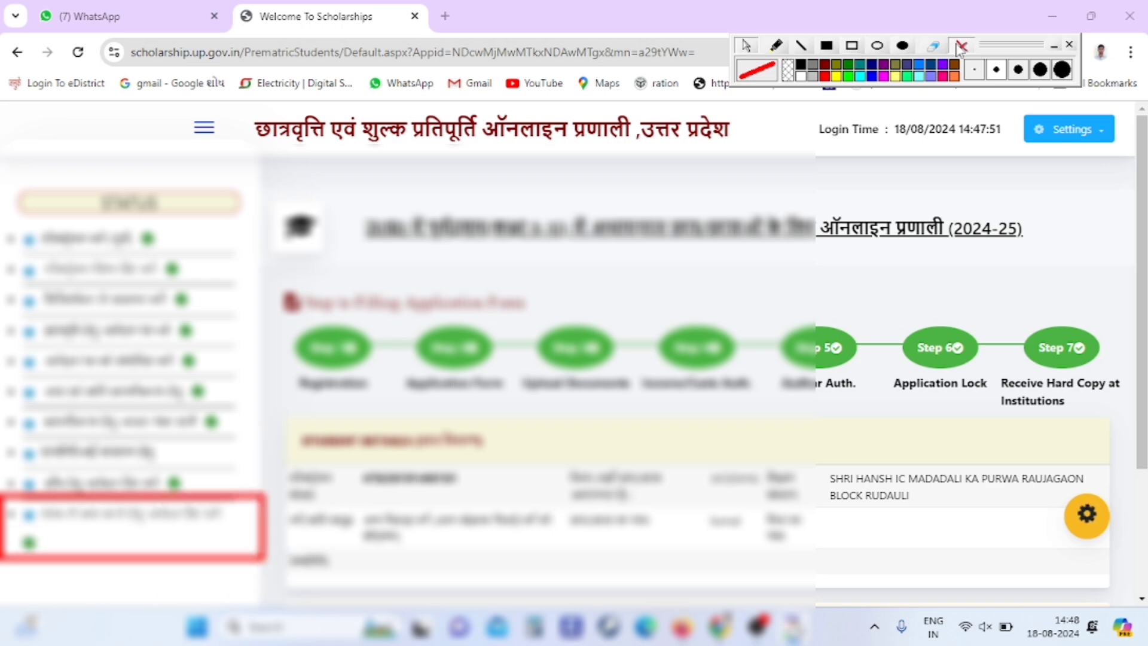
left_click(934, 46)
left_click(114, 517)
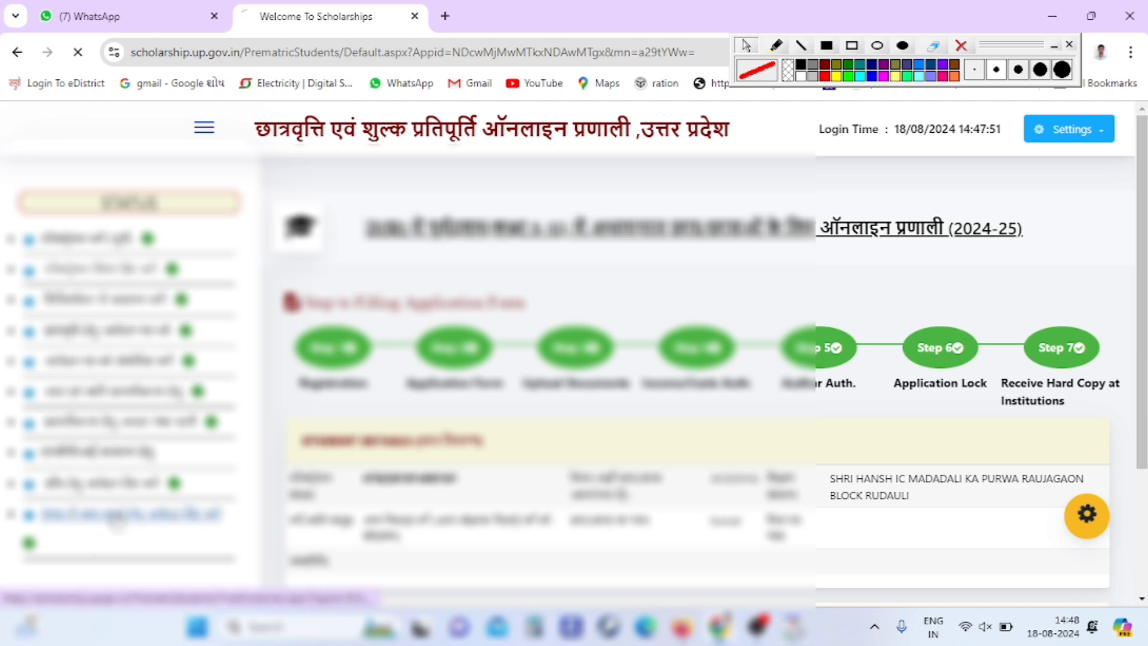